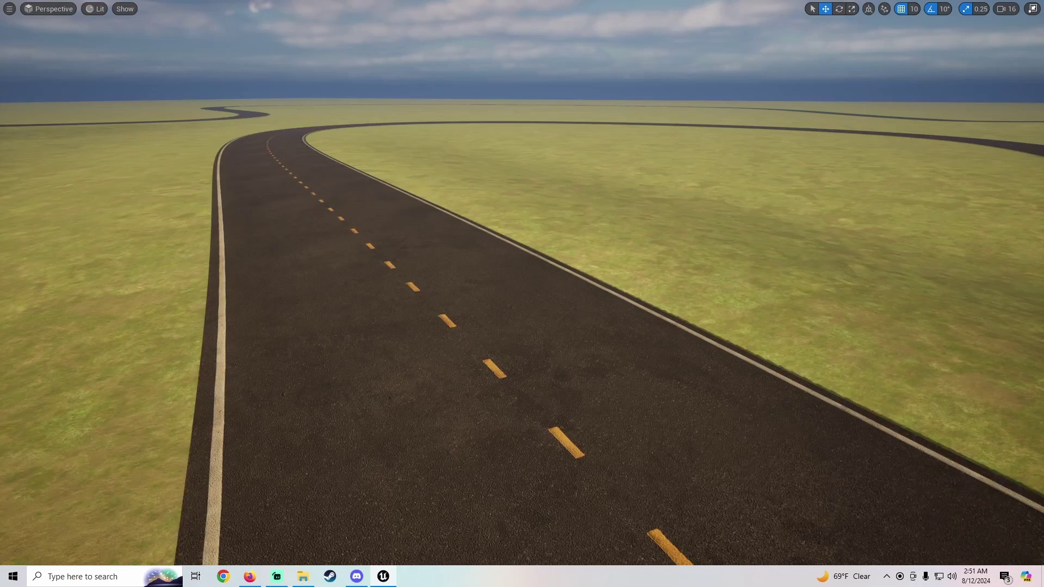
- Examine the finished winding road and its lane markings across the grass landscape from several angles
right_drag(536, 202, 288, 248)
right_drag(530, 239, 535, 213)
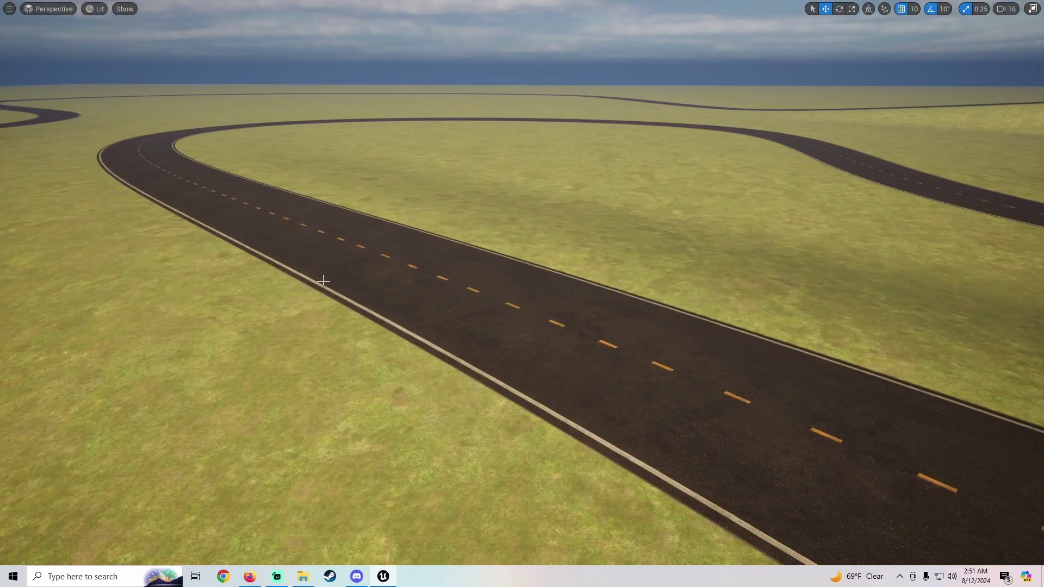
right_drag(555, 187, 555, 188)
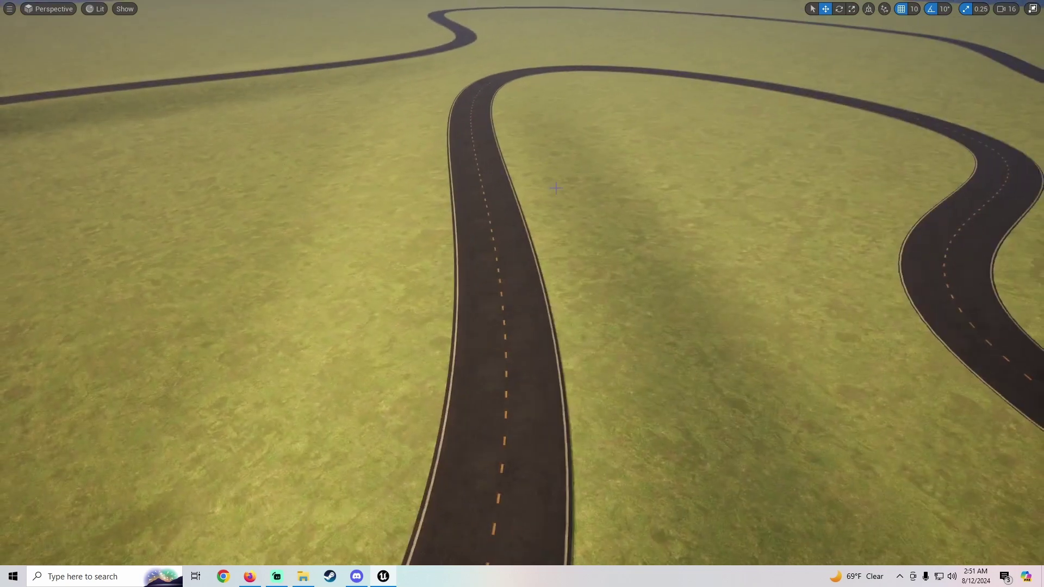
click(329, 186)
right_drag(330, 186, 424, 143)
right_drag(326, 163, 659, 156)
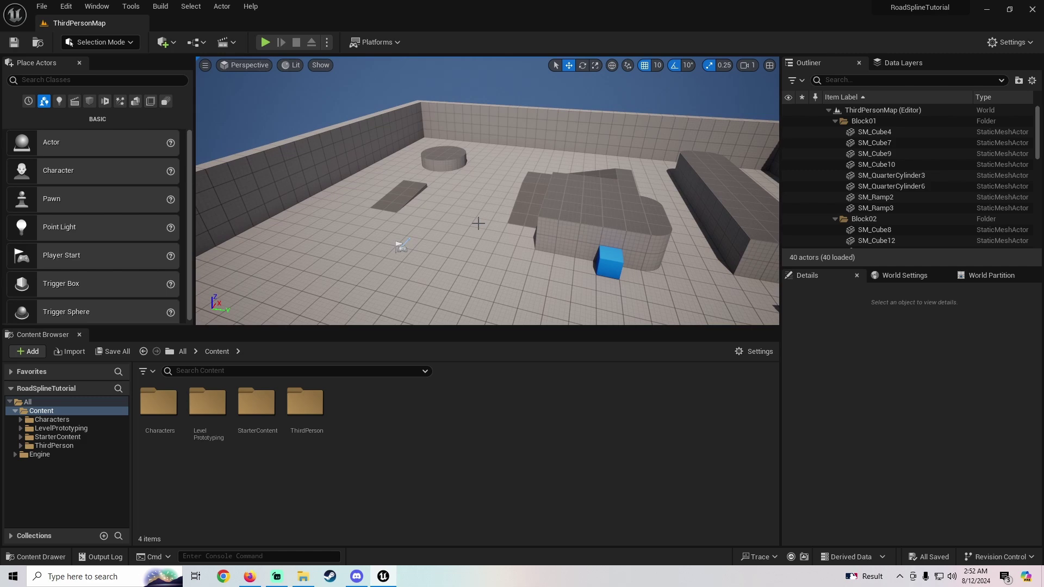
- Create a new level from the Open World template
right_drag(478, 223, 413, 204)
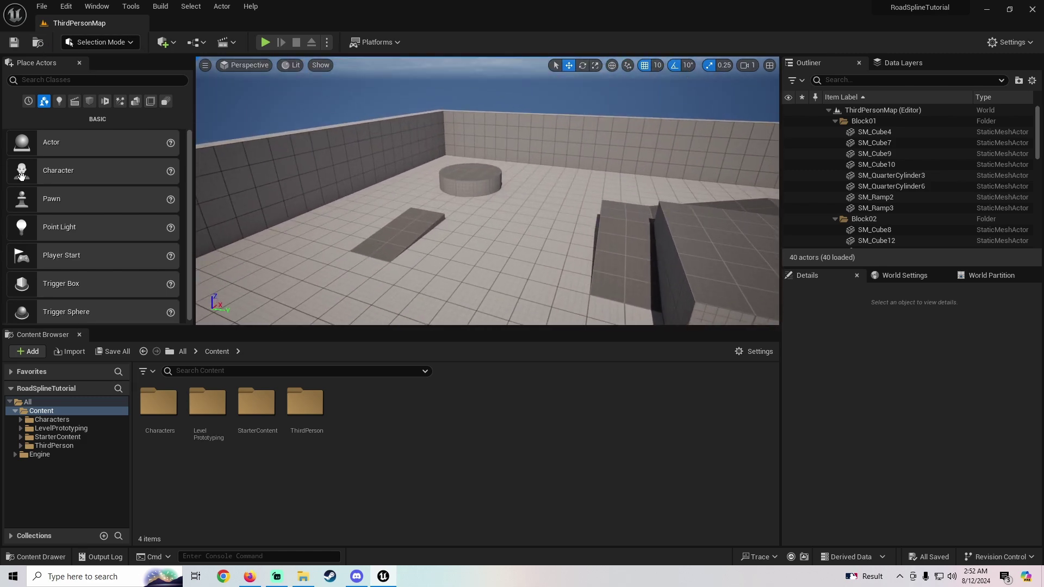
click(42, 6)
click(60, 34)
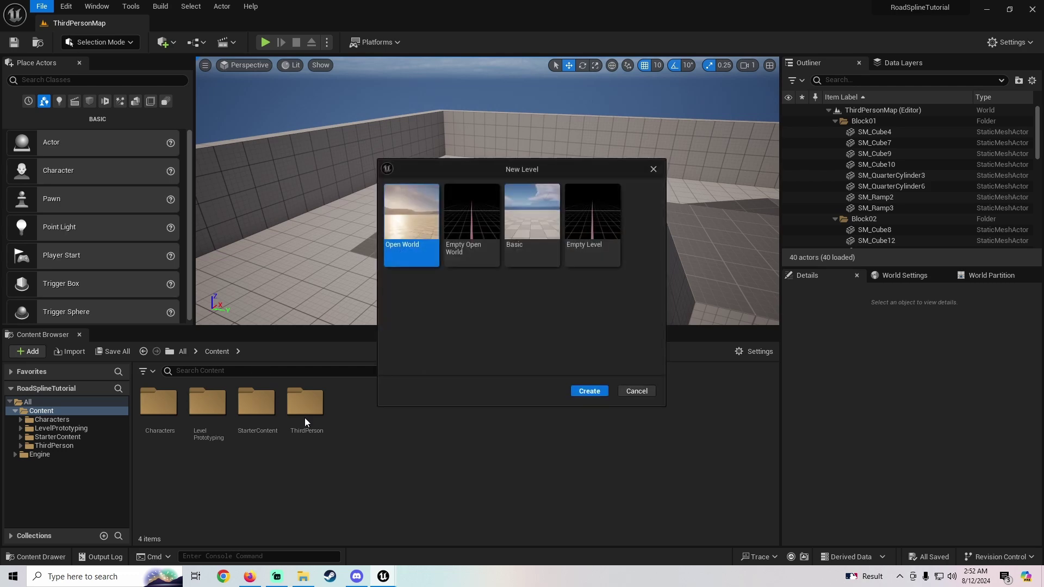
click(582, 391)
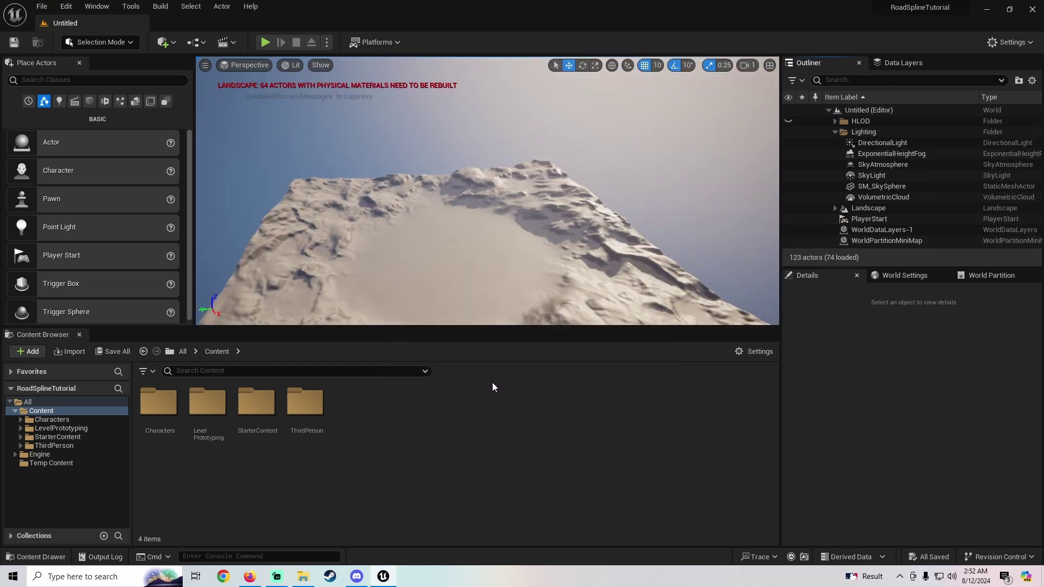
- Delete all the landscape streaming proxies under Landscape, from LandscapeStreamingProxy_0_0_0 through LandscapeStreamingProxy_7_7_0
right_drag(462, 250, 459, 288)
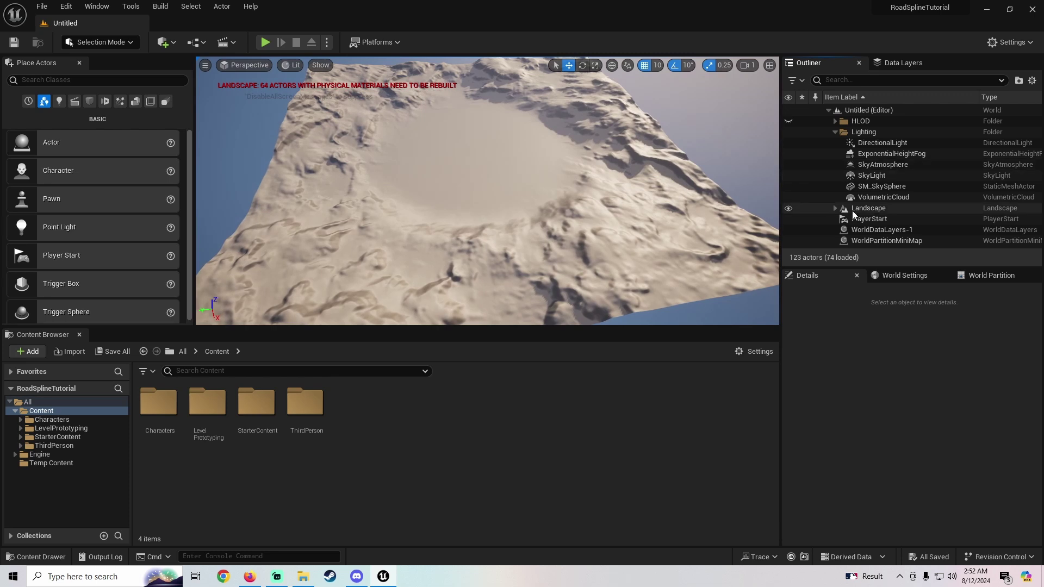
click(866, 208)
click(835, 208)
click(894, 219)
scroll(907, 203, down, 10)
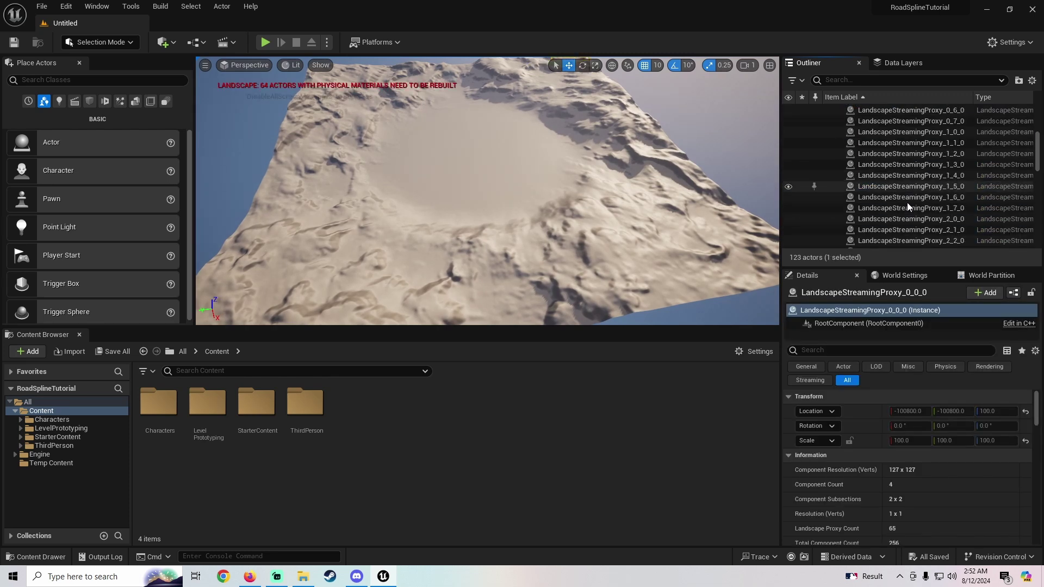
scroll(907, 202, down, 12)
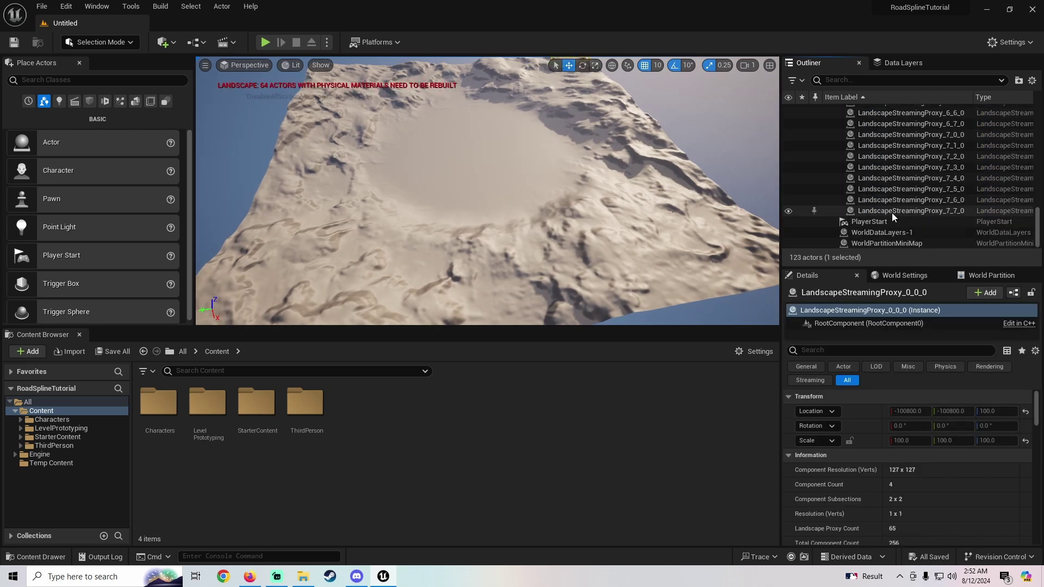
shift+click(892, 212)
key(Delete)
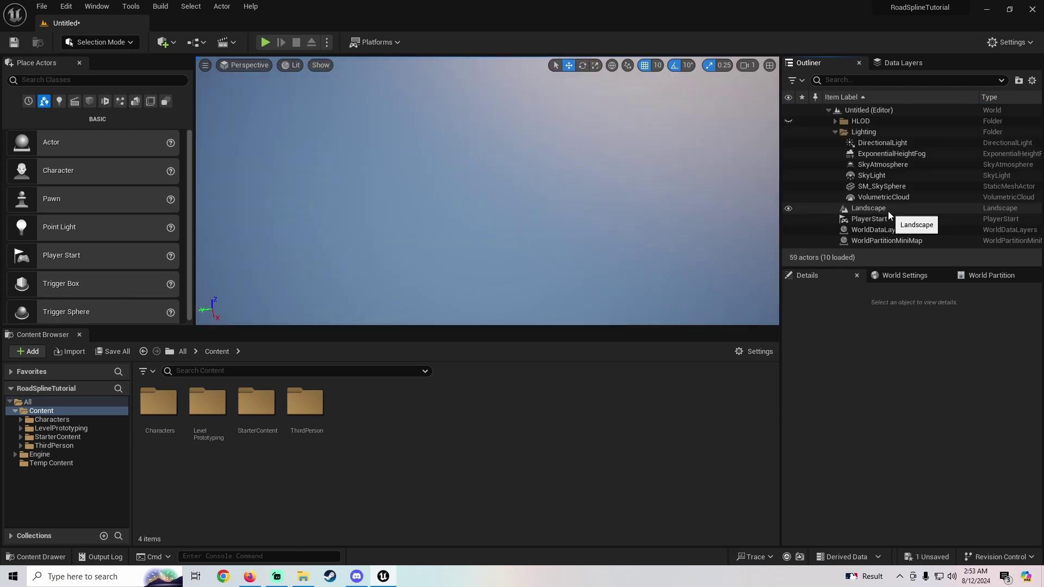
- Delete the remaining Landscape actor from the level
click(894, 210)
key(Delete)
right_drag(487, 191, 522, 163)
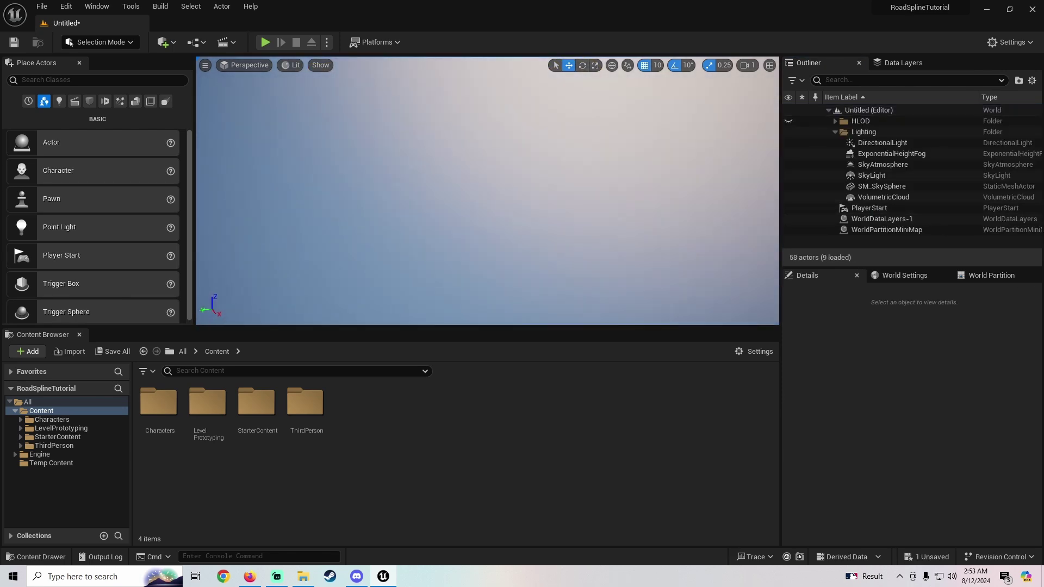
- Switch the editor to Landscape mode to set up a new landscape
click(107, 41)
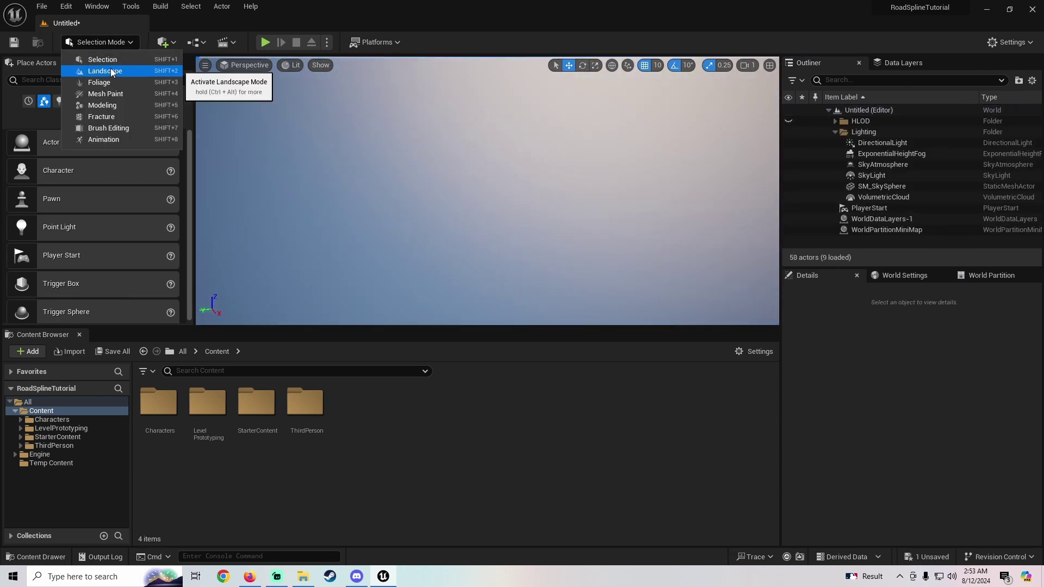
click(110, 67)
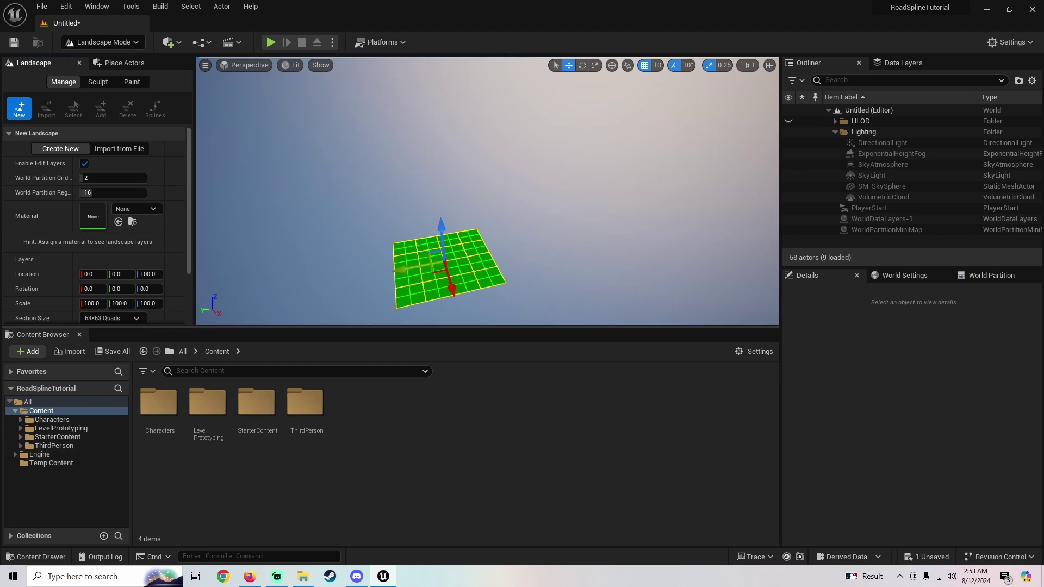
right_drag(605, 108, 609, 145)
- Set the viewport camera speed to 16 and fly in close to the new landscape's preview grid
click(749, 65)
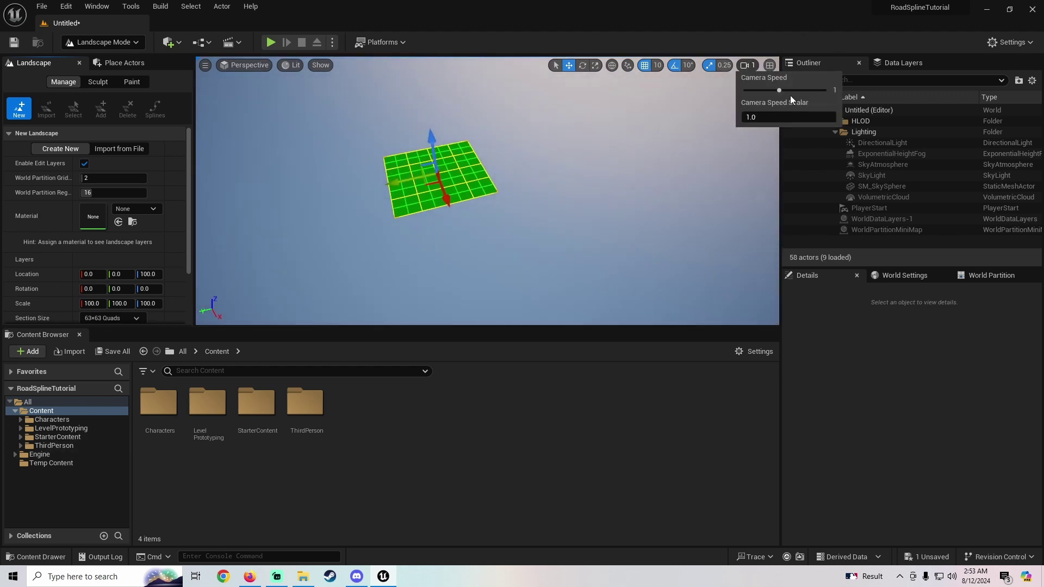
drag(804, 90, 813, 91)
key(a)
right_drag(712, 136, 769, 121)
key(w)
key(a)
key(w)
key(w)
- Assign M_Ground_Grass from the StarterContent Materials folder as the new landscape's material
click(54, 438)
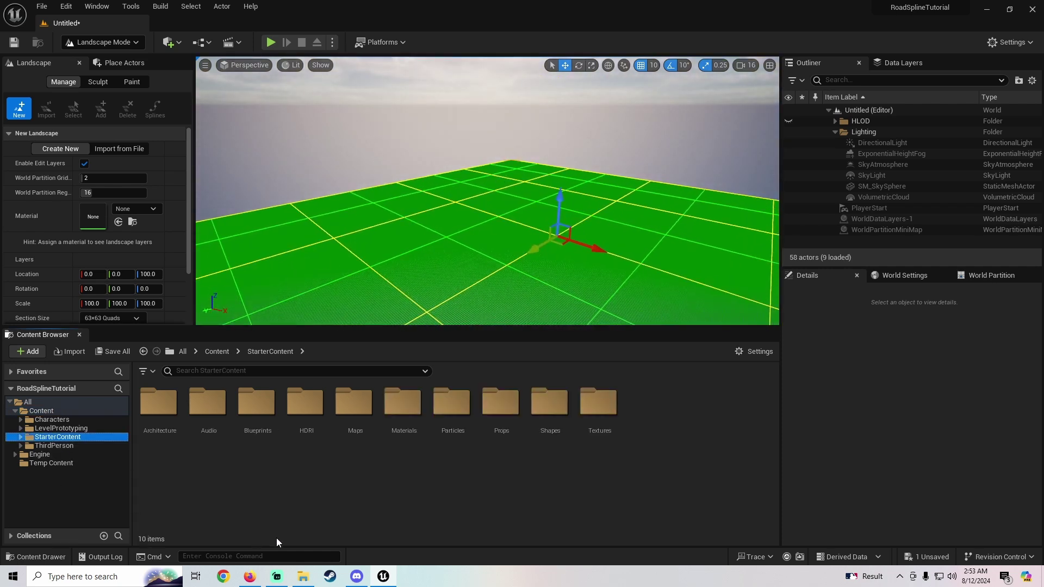
double_click(402, 402)
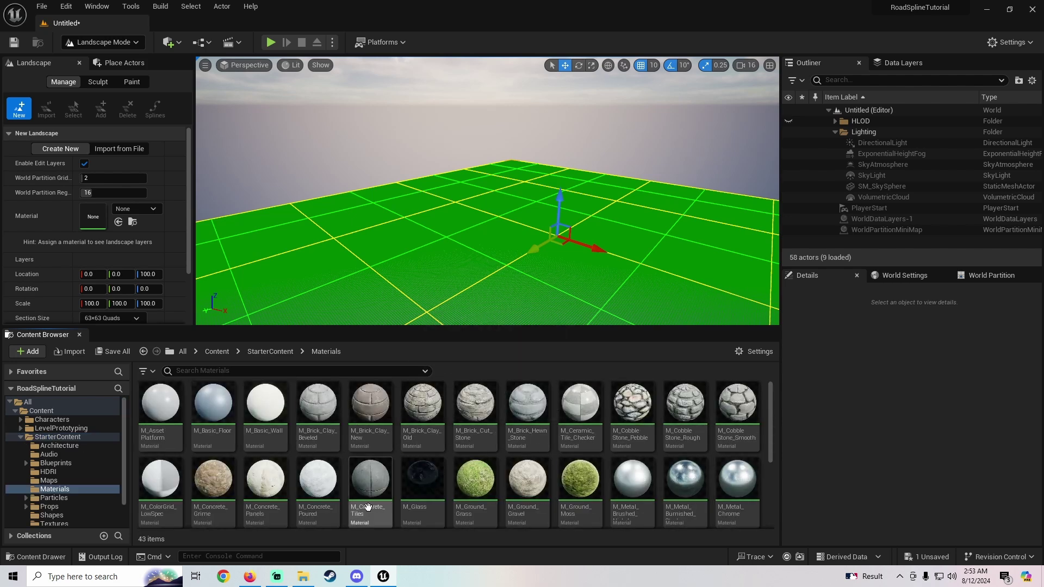
scroll(468, 446, down, 1)
drag(468, 445, 93, 216)
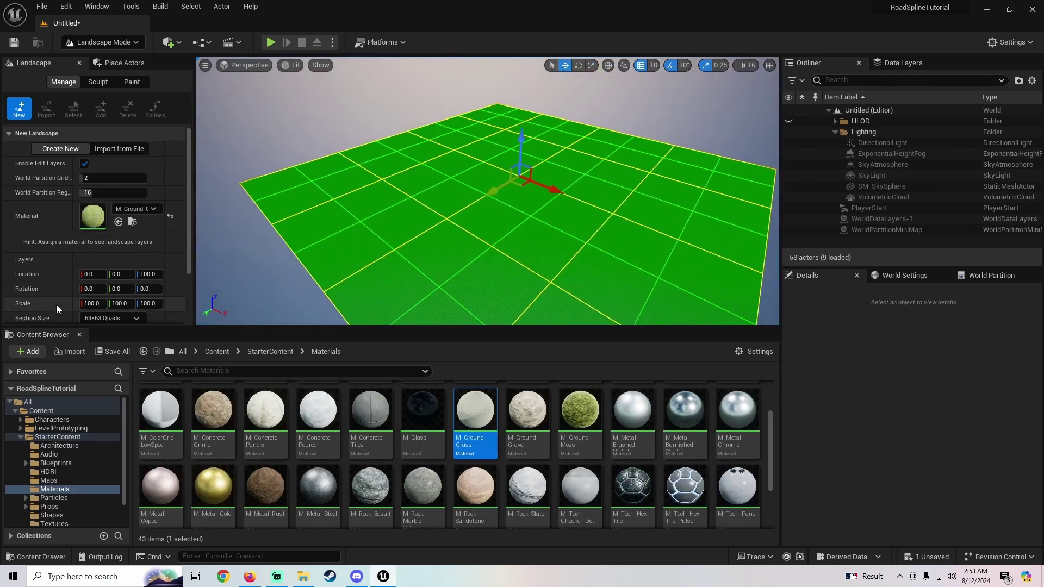
- Set the new landscape's section size to 127×127 quads and its sections per component to 2×2
scroll(56, 304, down, 3)
click(116, 248)
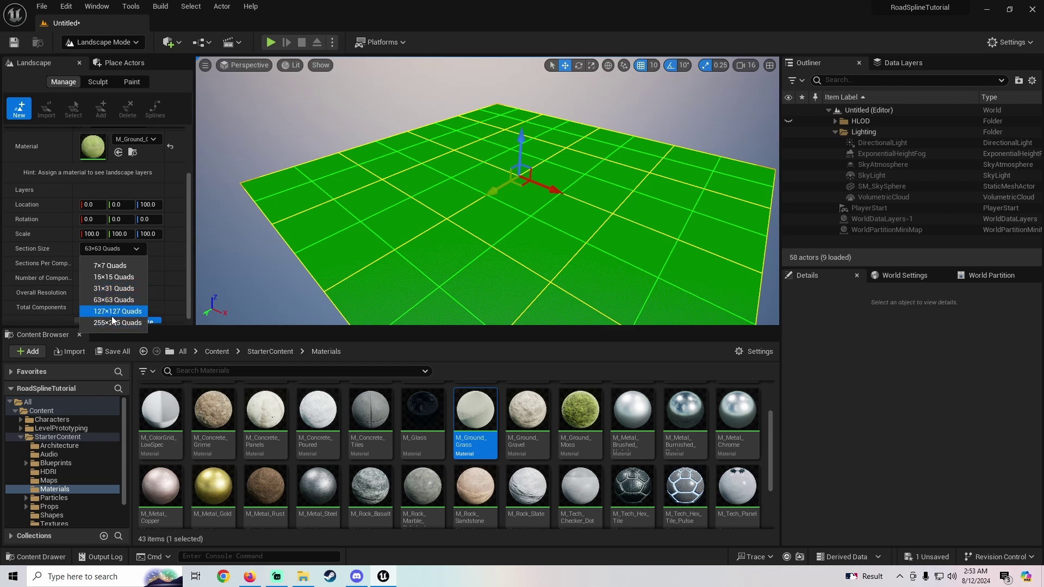
click(112, 314)
scroll(38, 263, down, 1)
click(97, 256)
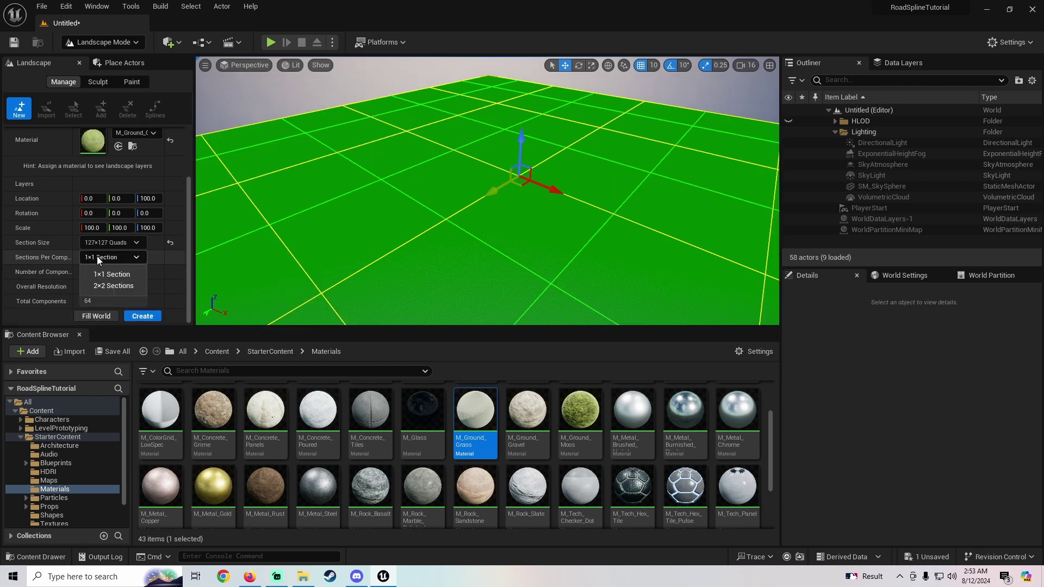
click(116, 285)
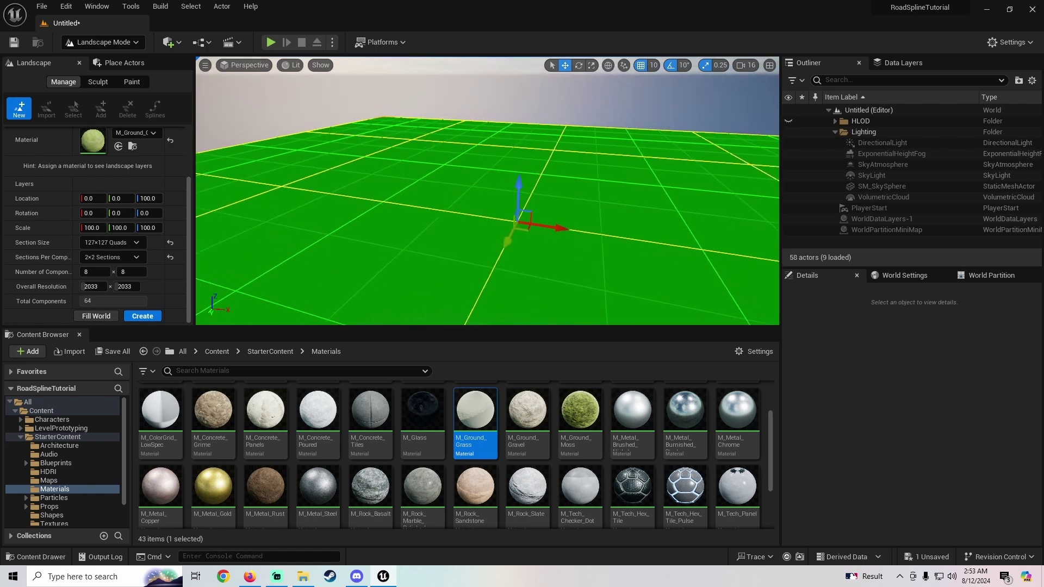
- Create the landscape with these settings and return the editor to Selection mode
click(147, 318)
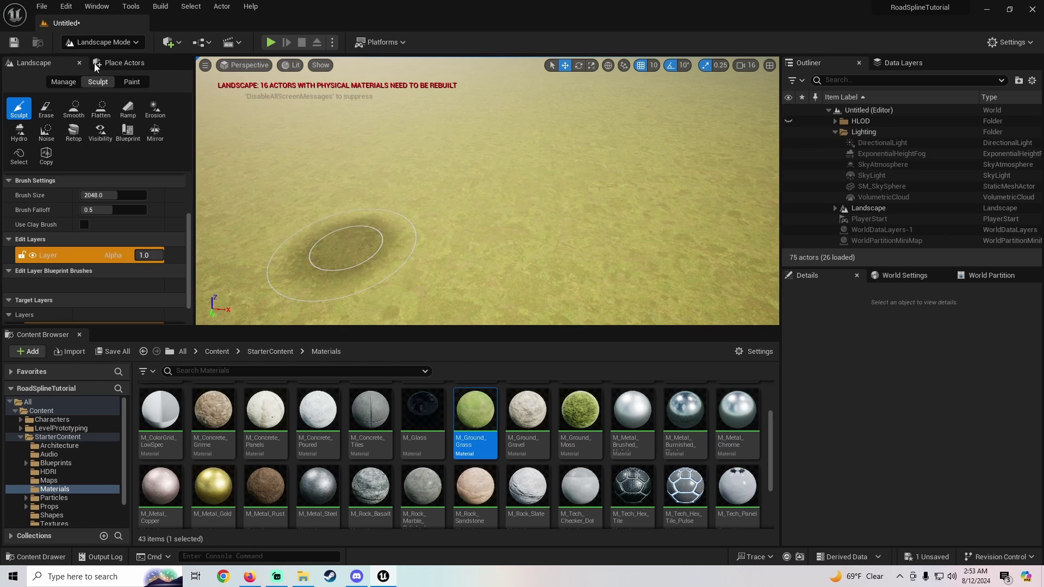
click(101, 42)
click(97, 59)
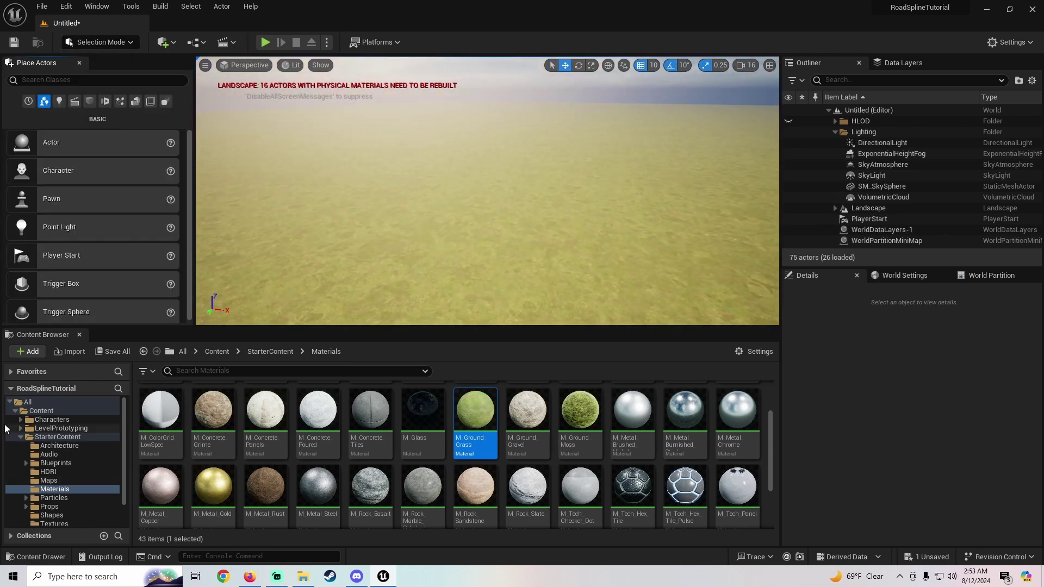
- Create a folder named Models inside the ThirdPerson content folder and open it
click(21, 437)
click(54, 445)
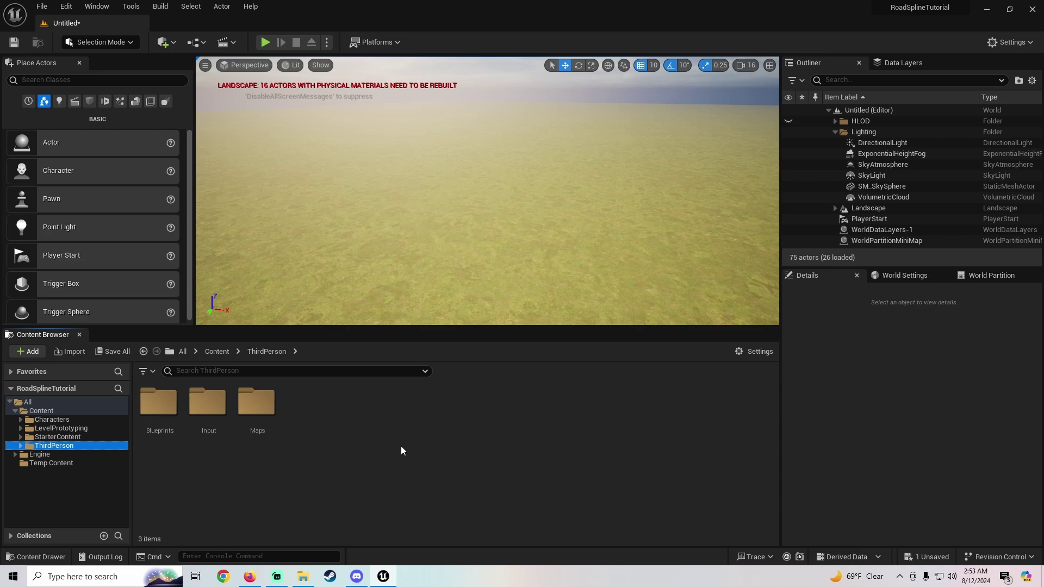
right_click(338, 426)
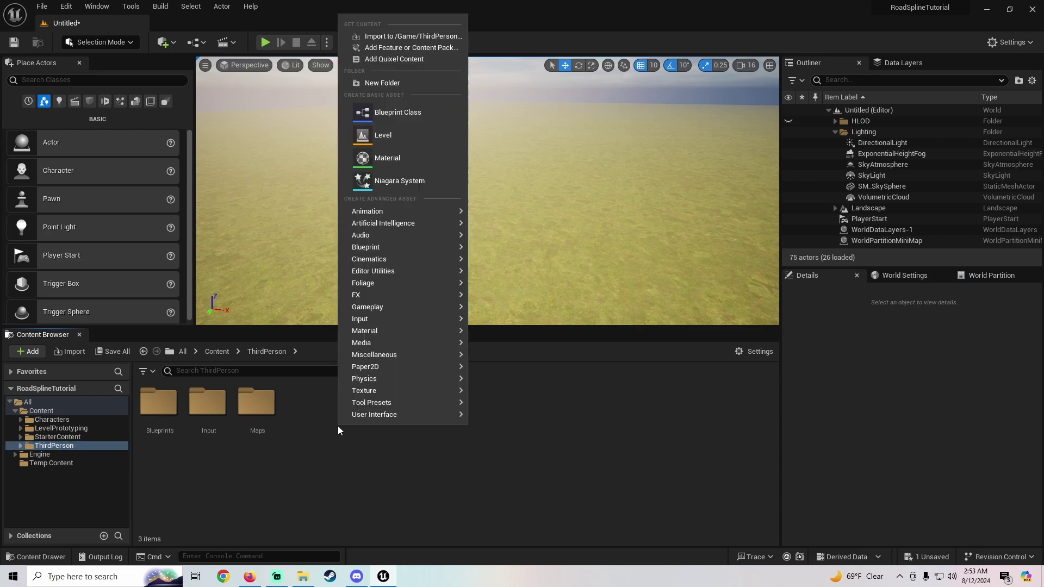
click(380, 82)
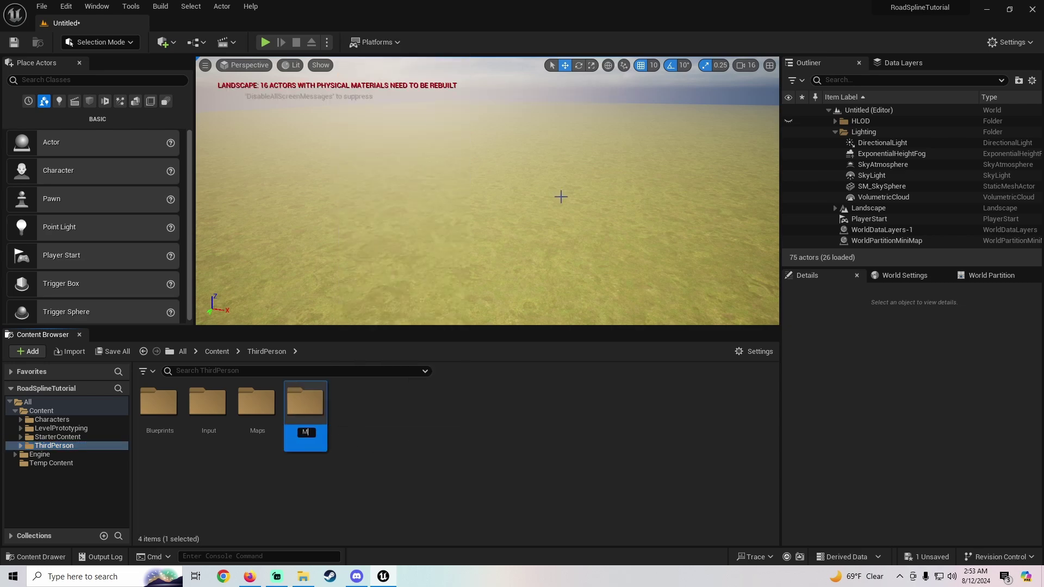
double_click(305, 403)
- Import all of the Road FBX from the TheMirror folder in BlenderModels into Models, and place the Road mesh on the landscape
click(303, 576)
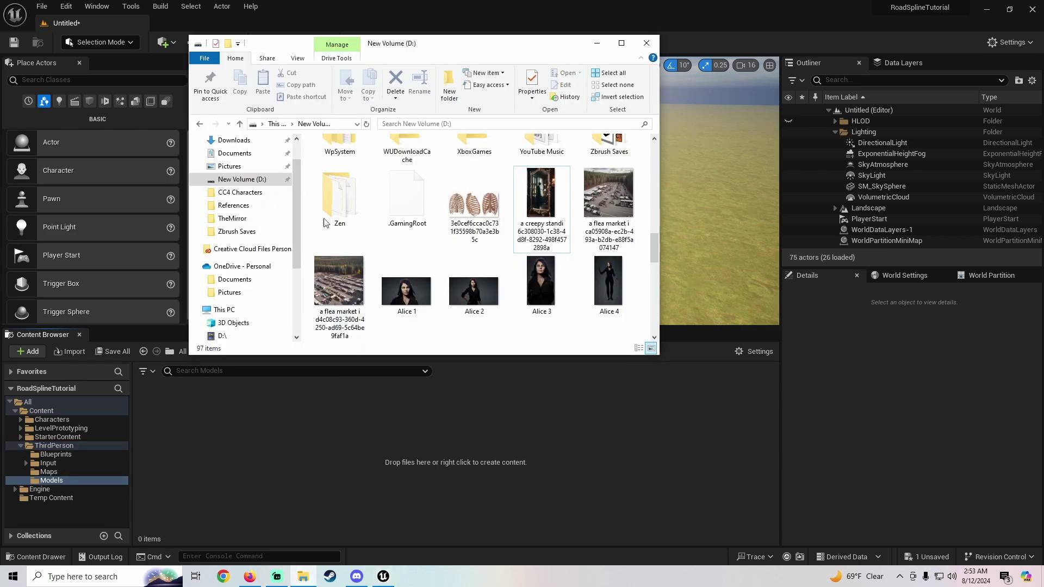
scroll(373, 245, up, 10)
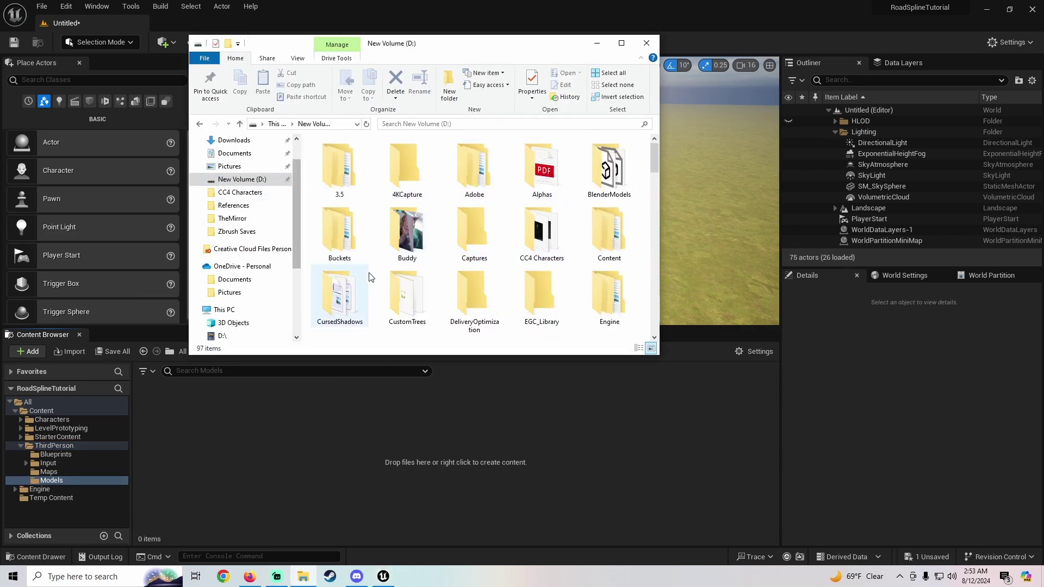
click(618, 177)
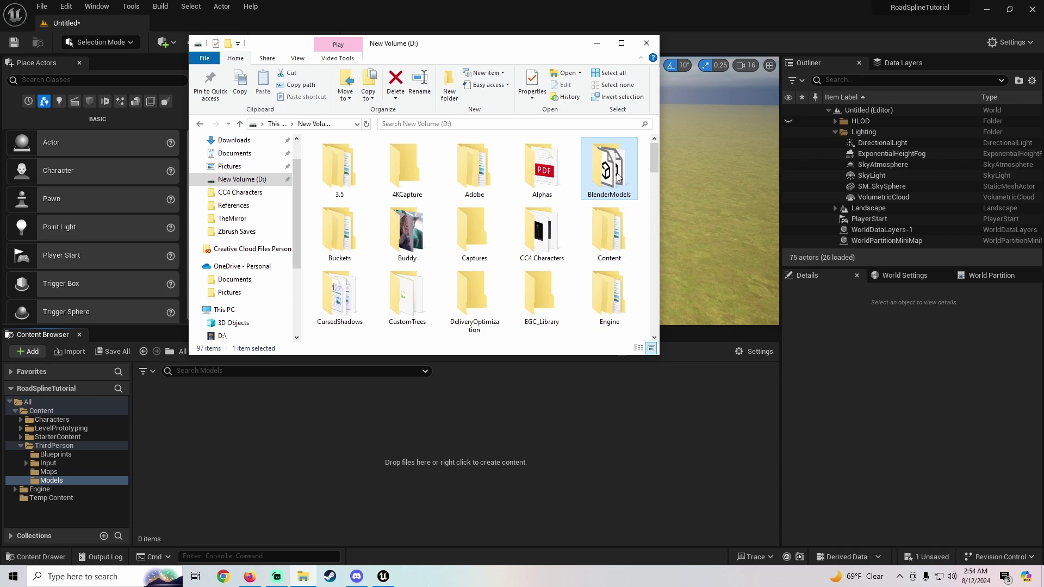
double_click(617, 174)
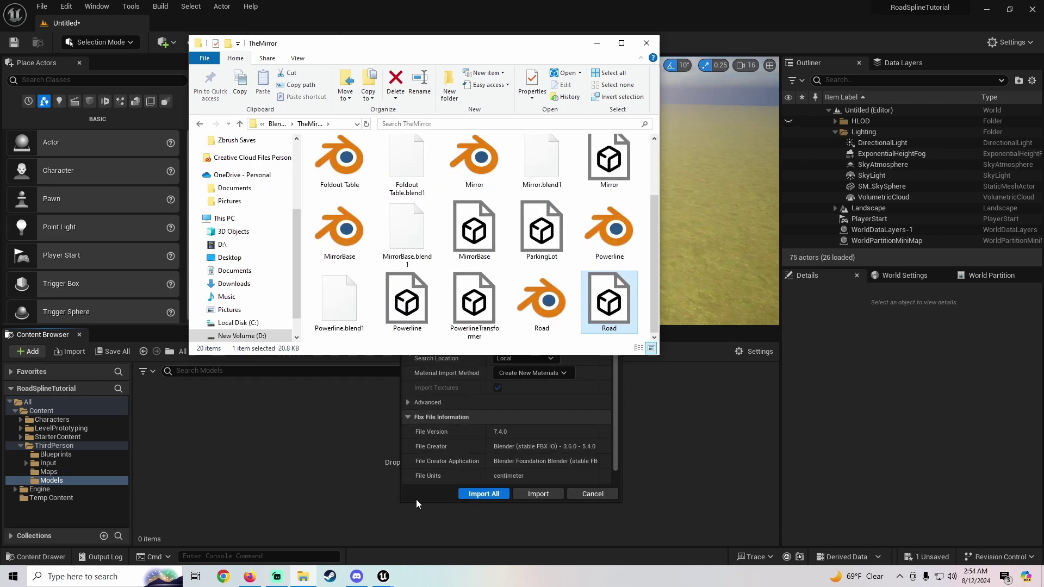
click(417, 500)
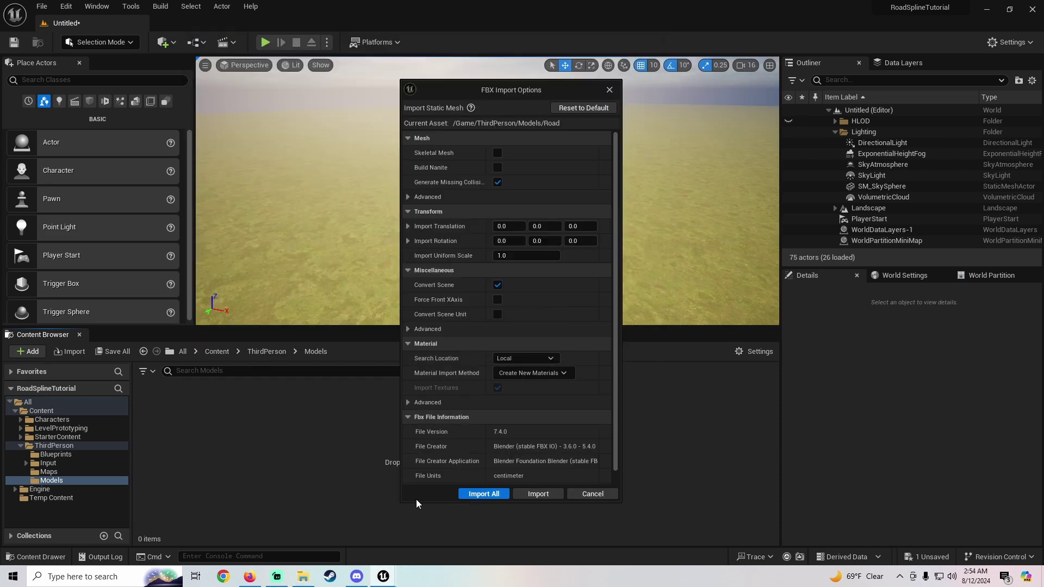
click(479, 494)
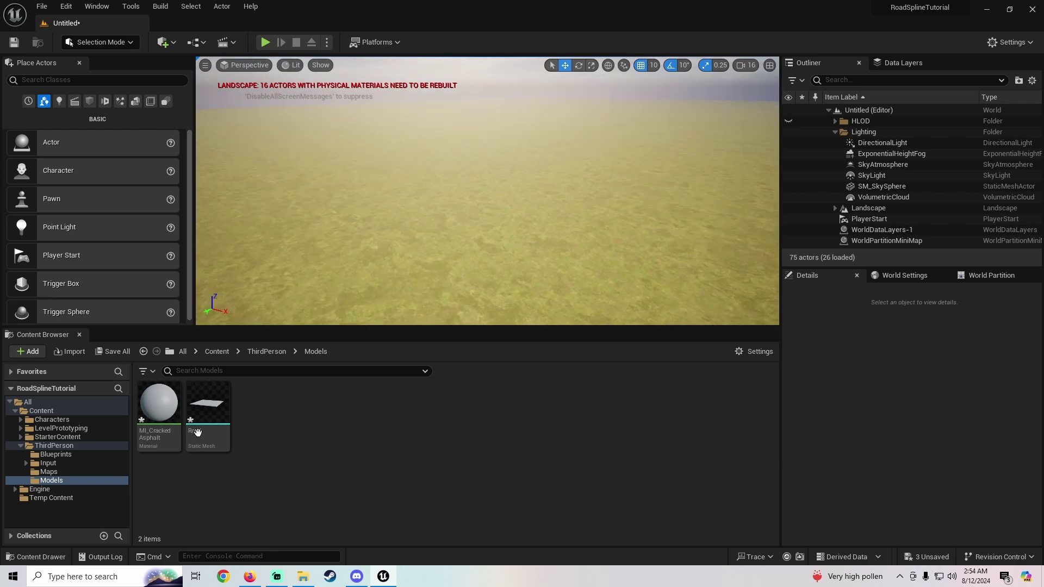
mouse_move(207, 415)
drag(206, 415, 462, 233)
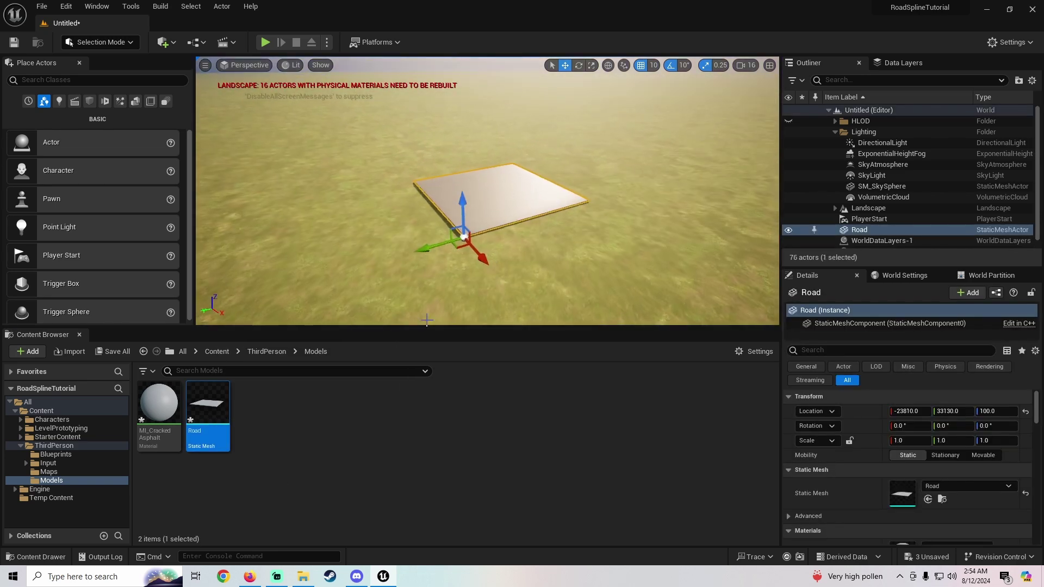
- Open Quixel Bridge and search the local Megascans assets for "road"
right_click(306, 421)
click(357, 56)
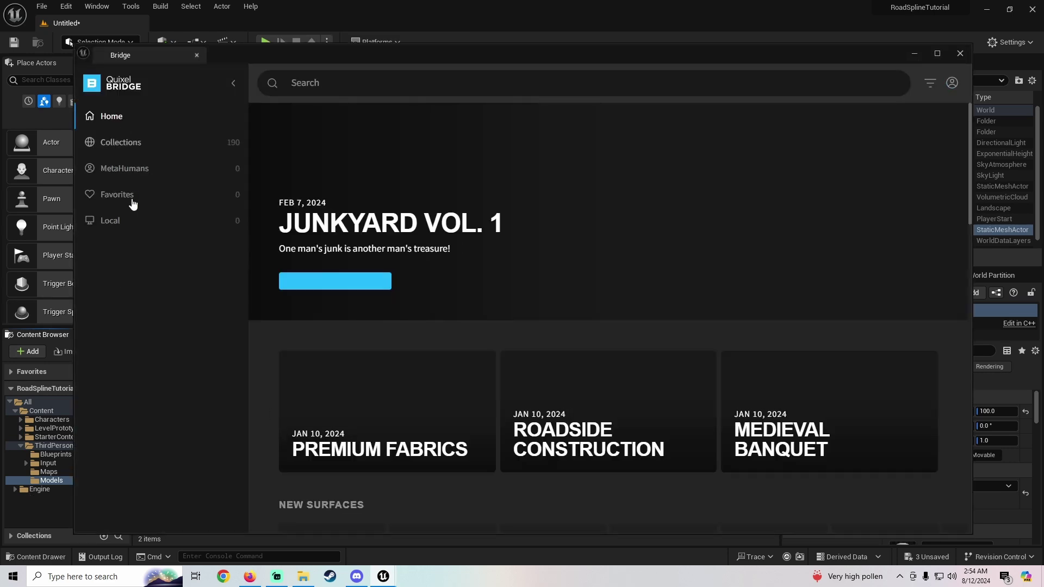
click(111, 220)
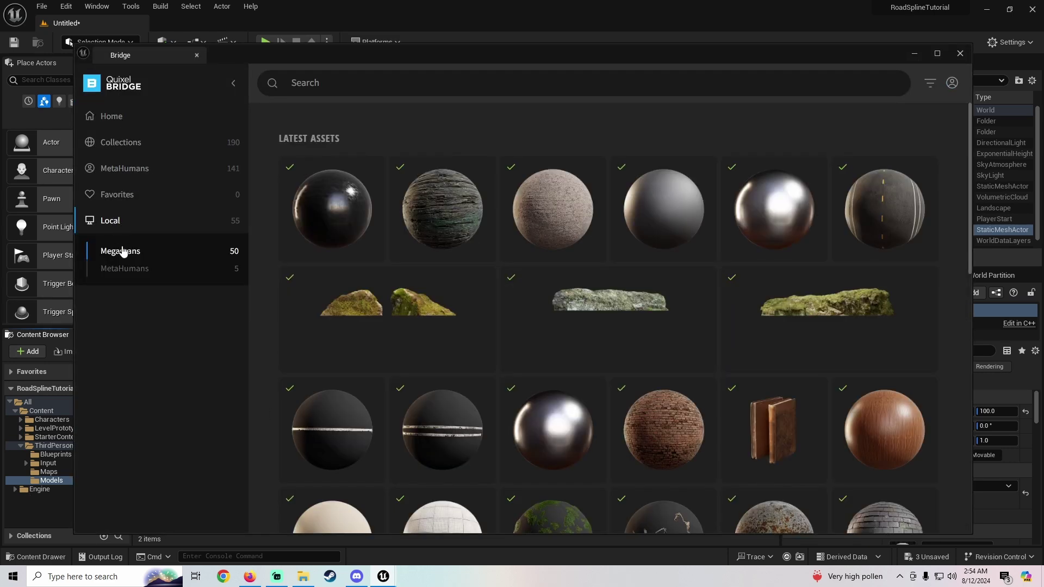
click(332, 83)
text(road)
key(Return)
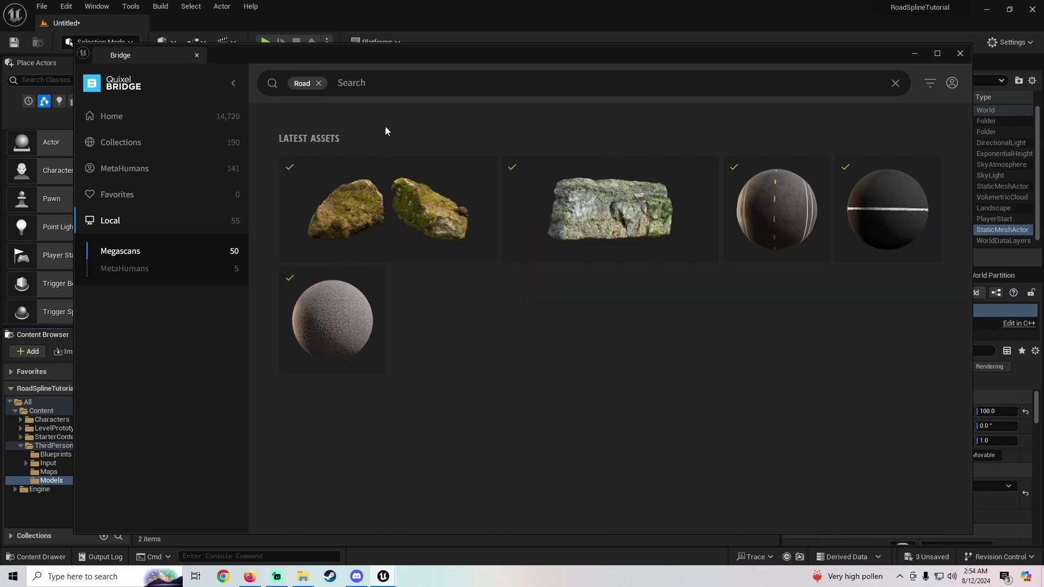
- Add the Fine American Road surface to the project at Medium Quality and close Bridge
click(775, 223)
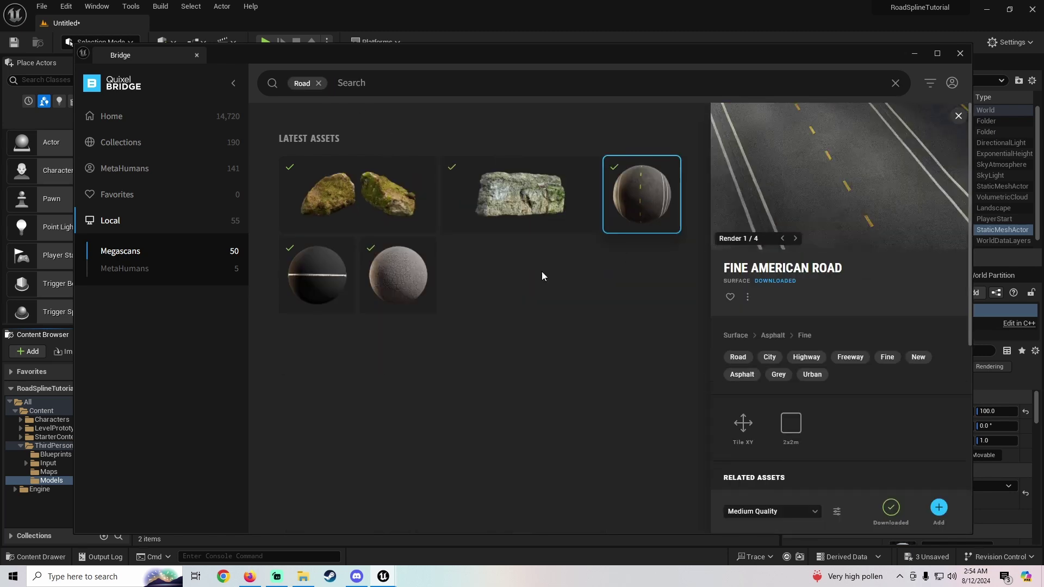
click(938, 508)
click(960, 53)
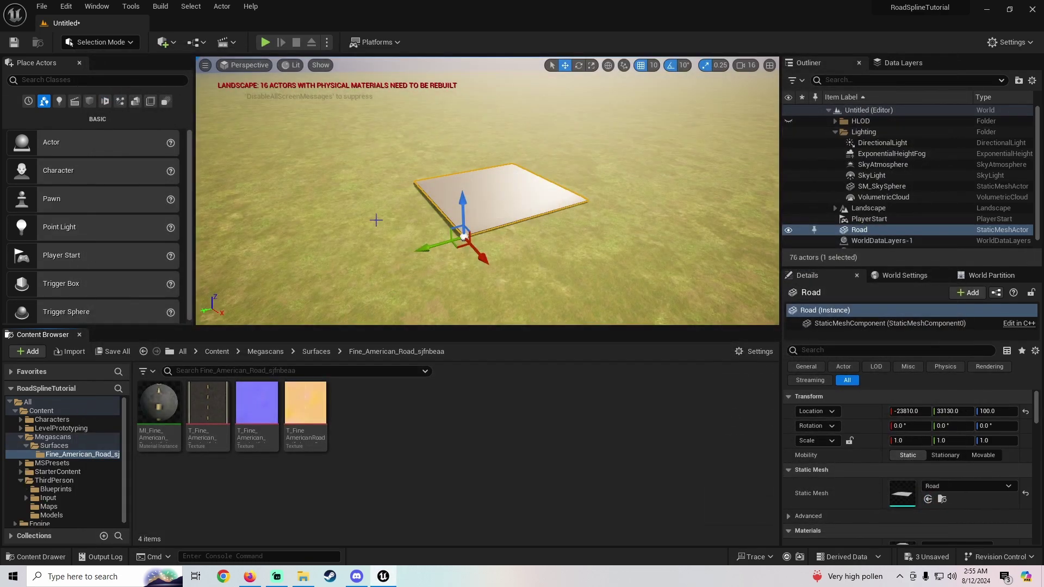
- Open the Road static mesh and assign the MI_Fine_American_Road material instance to its material slot
right_drag(375, 219, 452, 209)
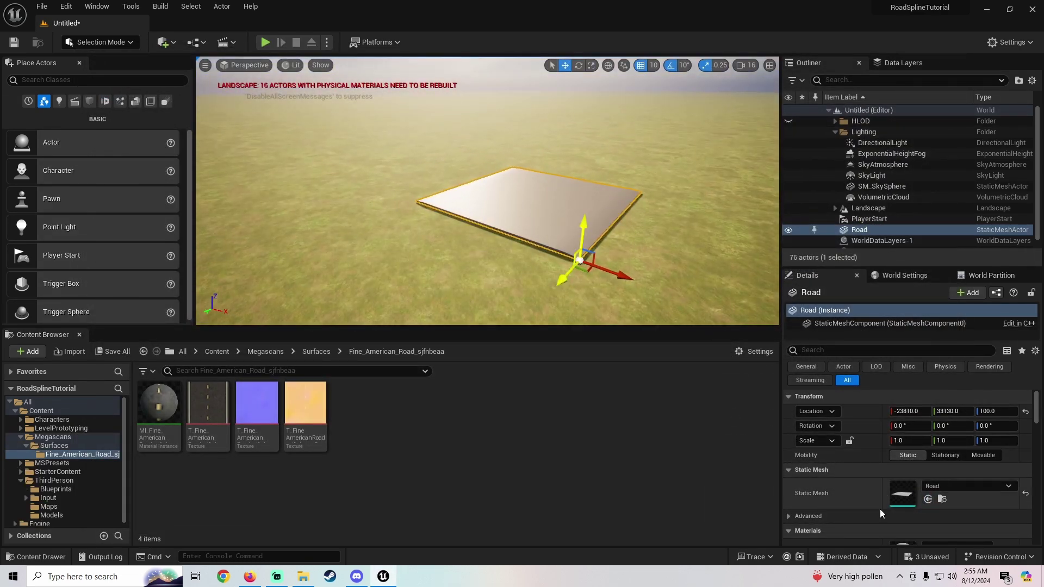
double_click(898, 491)
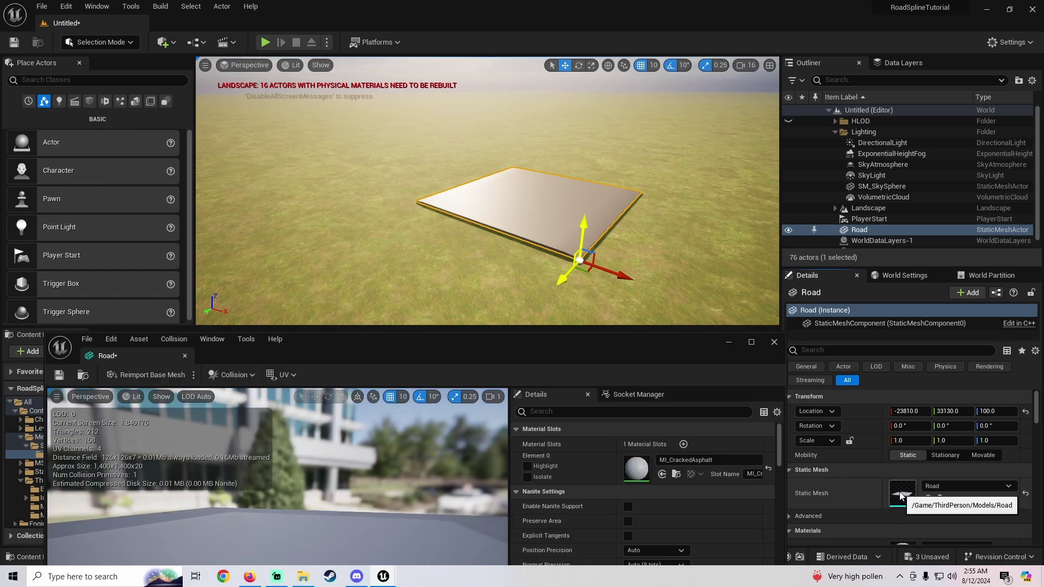
drag(599, 347, 842, 274)
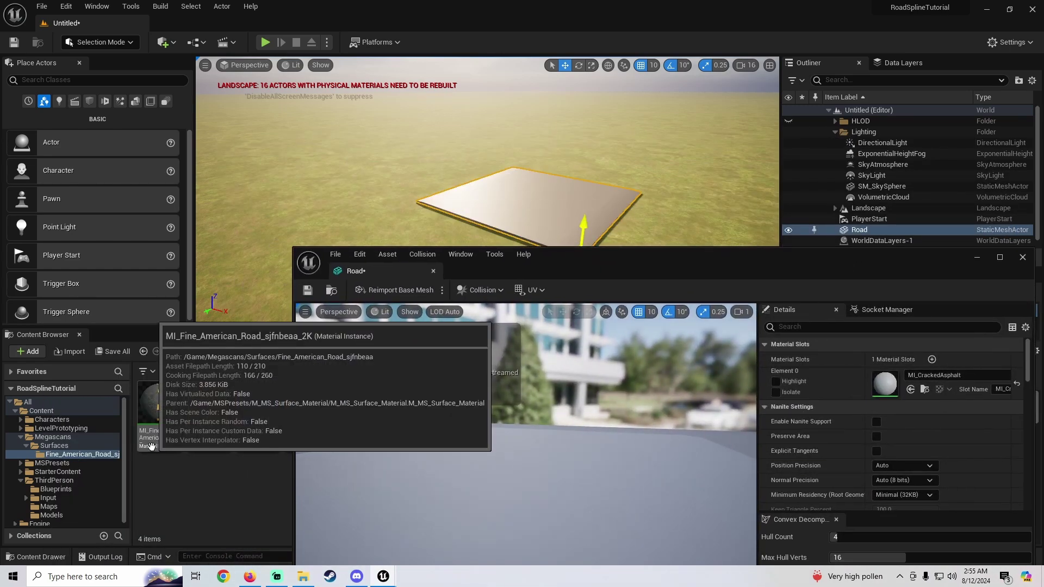
drag(156, 447, 872, 387)
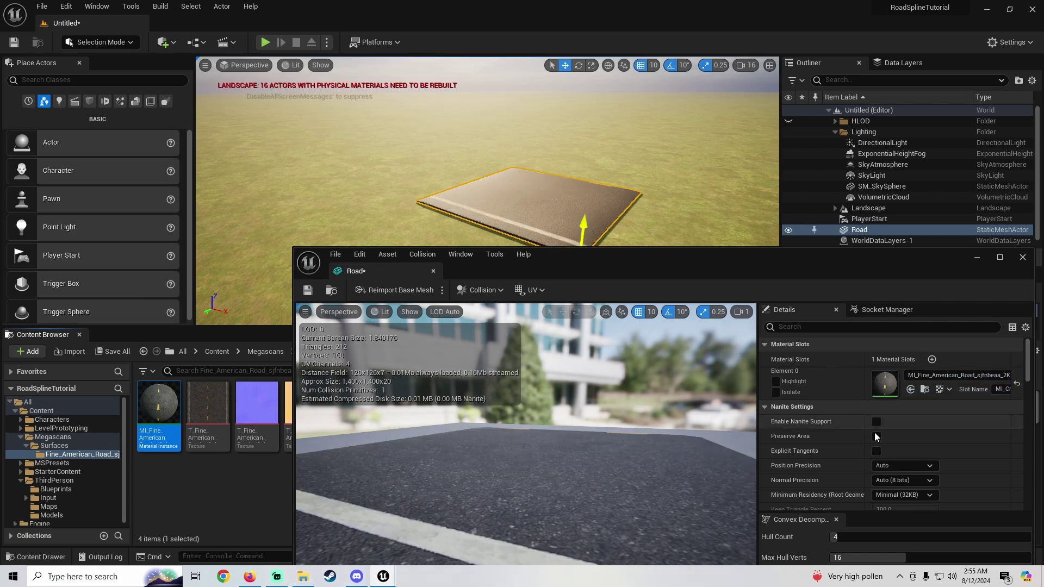
- Enable Nanite support on the Road mesh, apply the changes and minimize the mesh editor
scroll(886, 446, down, 5)
click(890, 460)
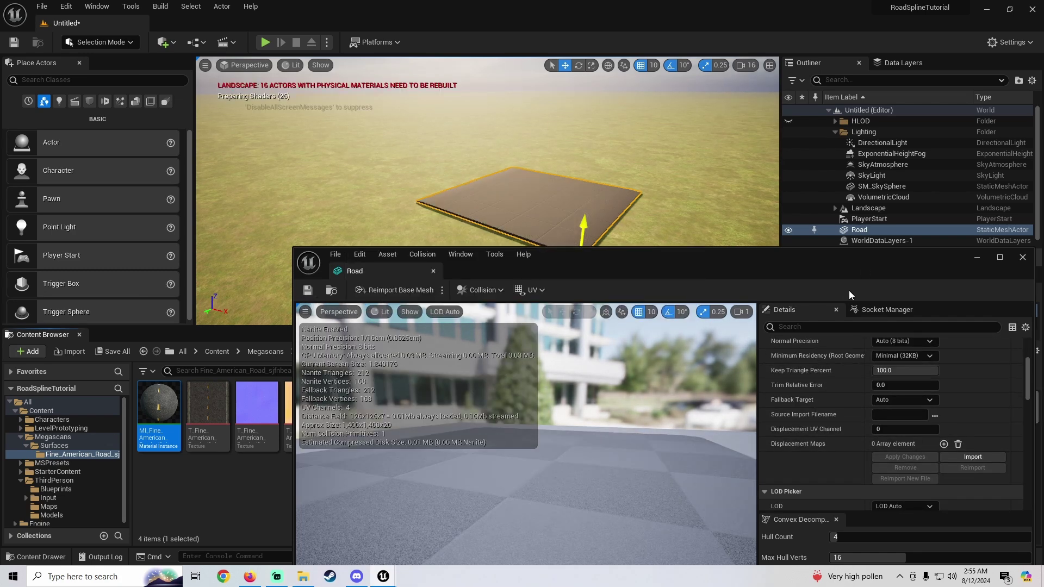
drag(780, 267, 516, 306)
mouse_move(502, 234)
right_down()
mouse_move(519, 236)
mouse_move(478, 234)
mouse_move(483, 261)
mouse_move(502, 272)
mouse_move(489, 234)
right_up()
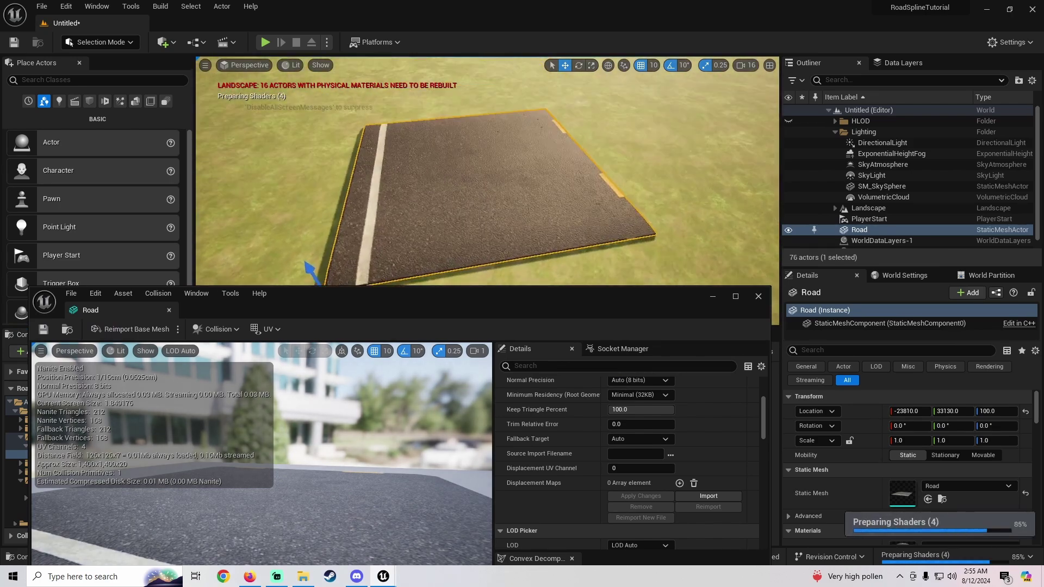
click(713, 296)
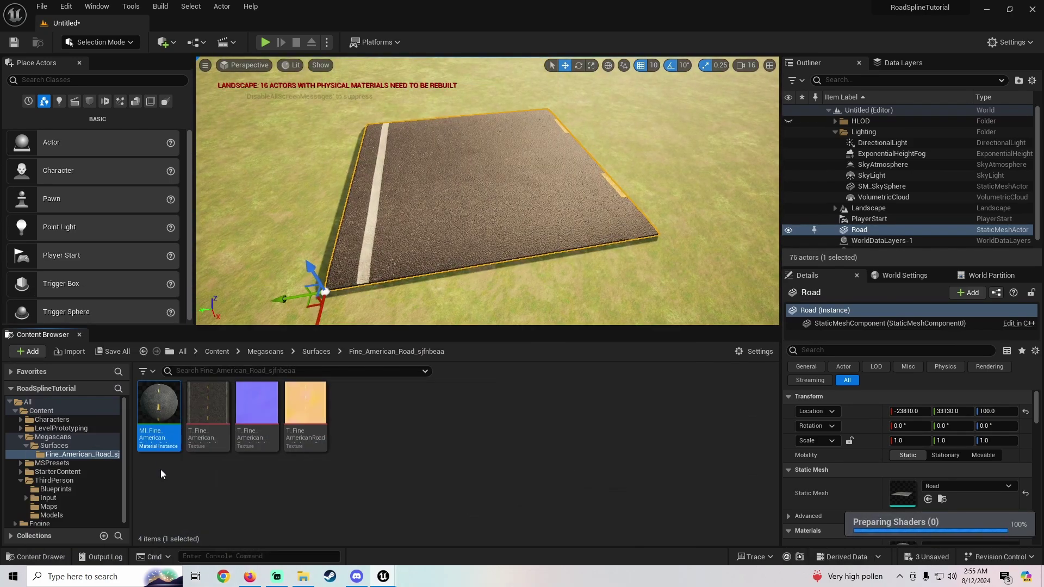
- Override Tiling/Offset in the Fine American Road material instance with Tiling X and Tiling Y at 1.95, and save it
double_click(158, 414)
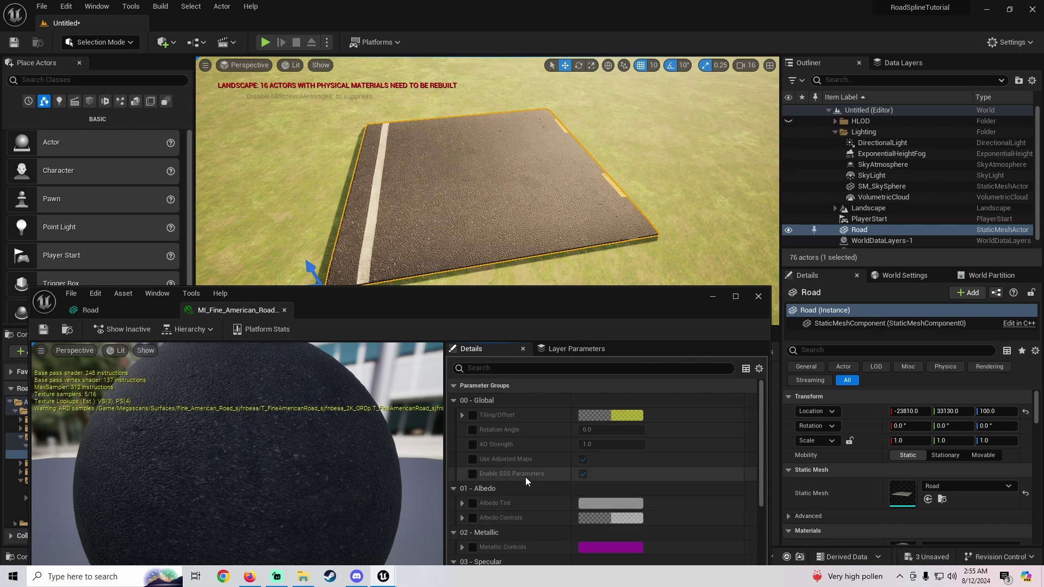
click(462, 415)
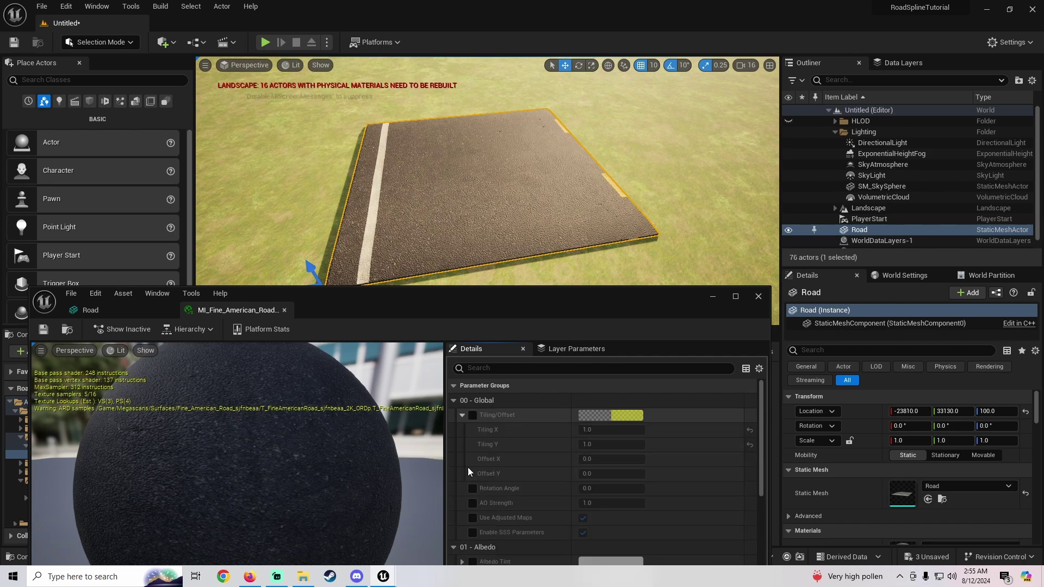
click(472, 416)
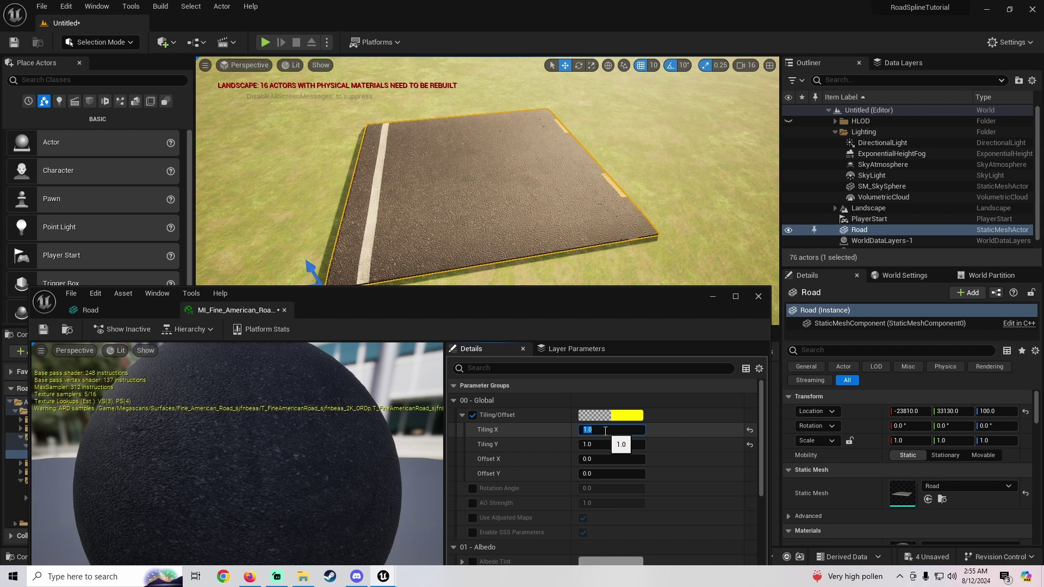
key(Return)
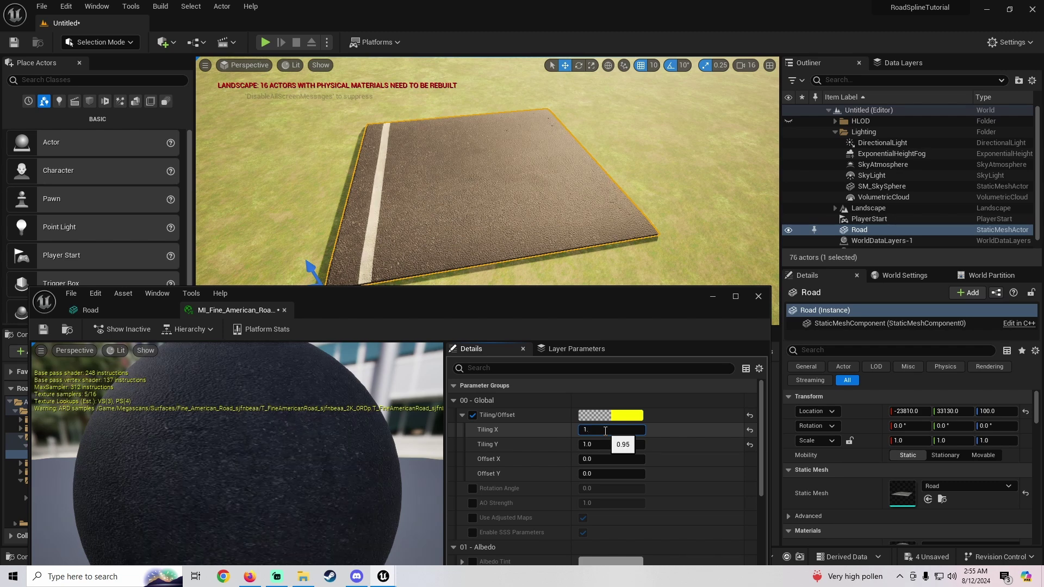
key(Return)
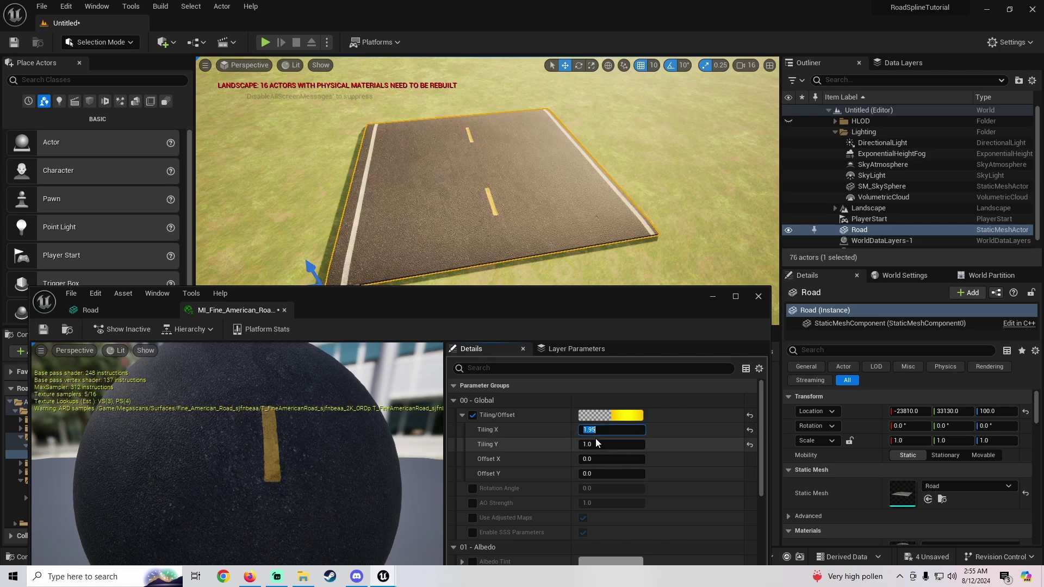
key(Tab)
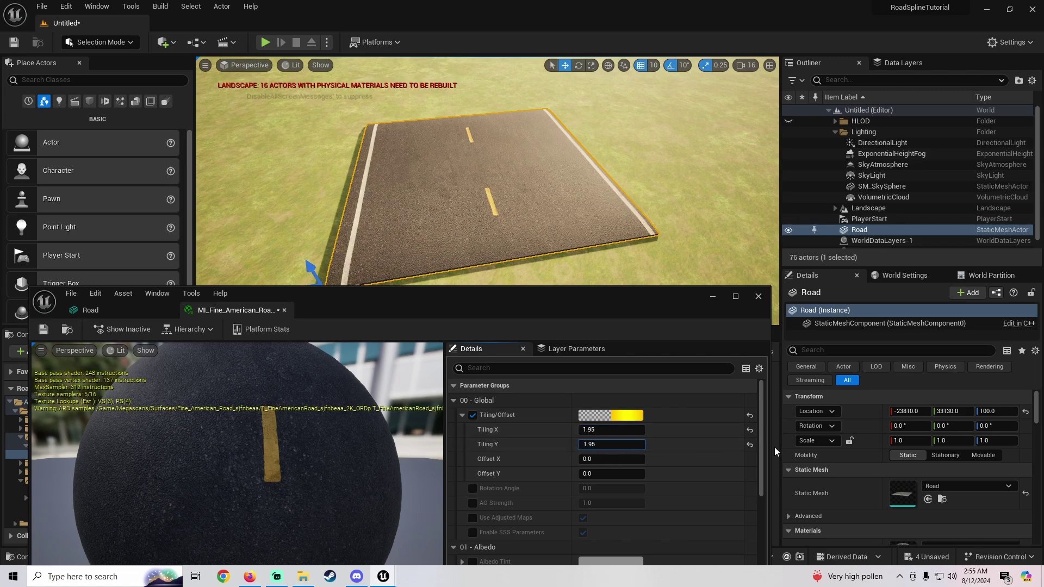
key(Return)
mouse_move(631, 201)
right_down()
mouse_move(577, 212)
mouse_move(625, 209)
mouse_move(644, 188)
right_up()
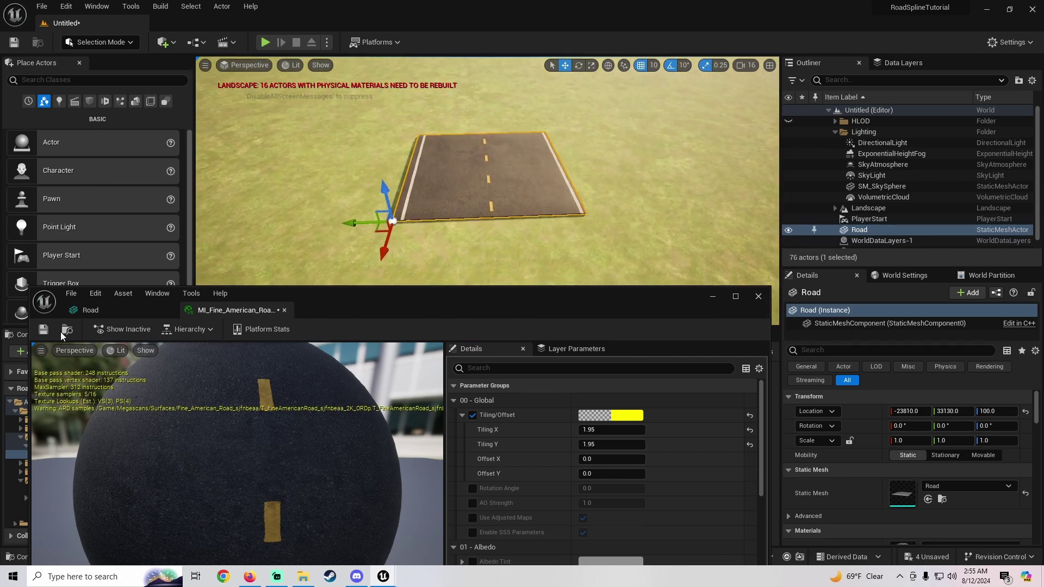
click(43, 328)
click(103, 310)
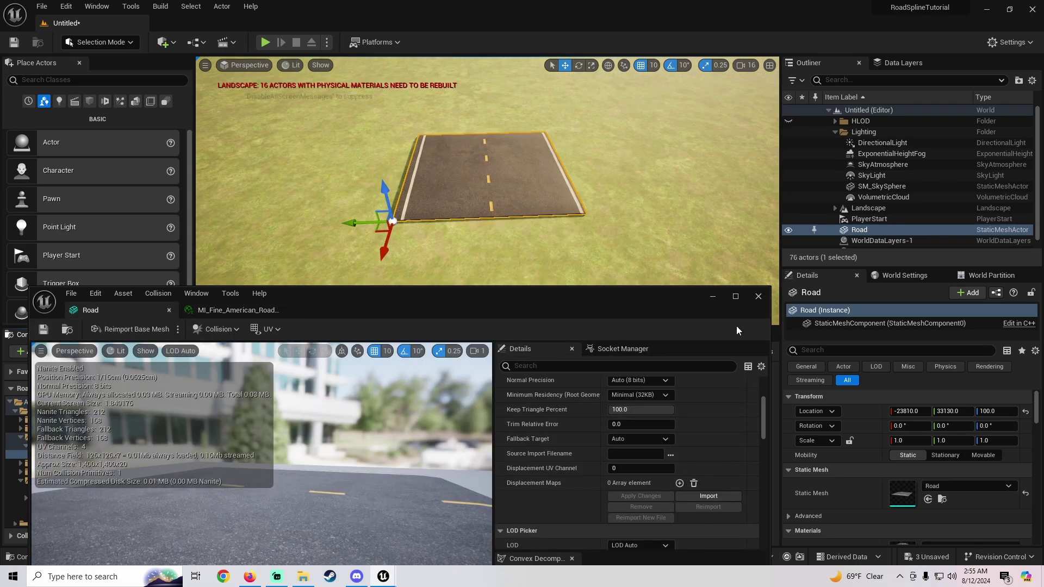
click(758, 296)
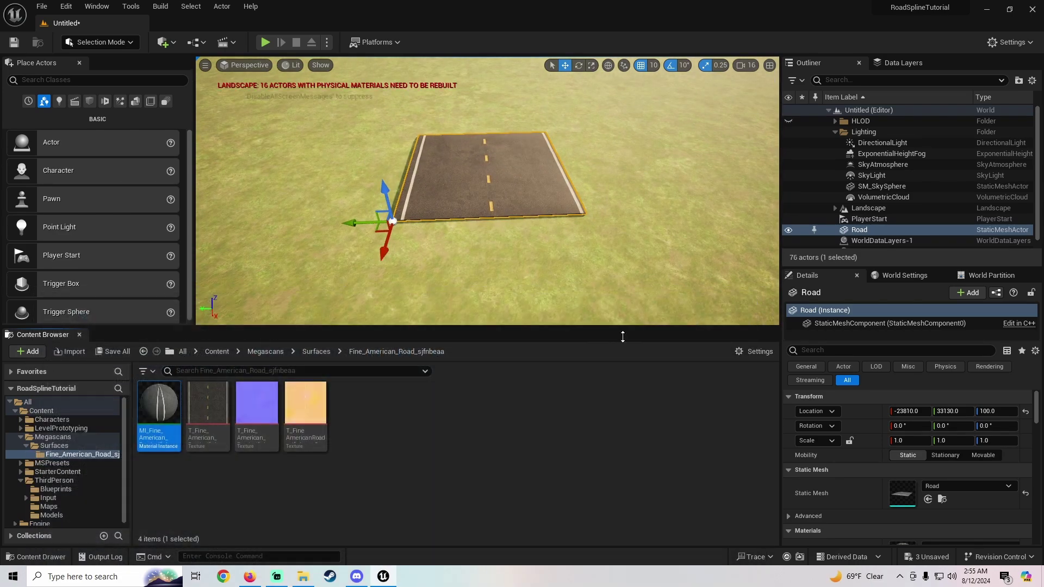
- Save all modified assets and save the untitled level as Level in the Content folder
click(104, 352)
click(609, 412)
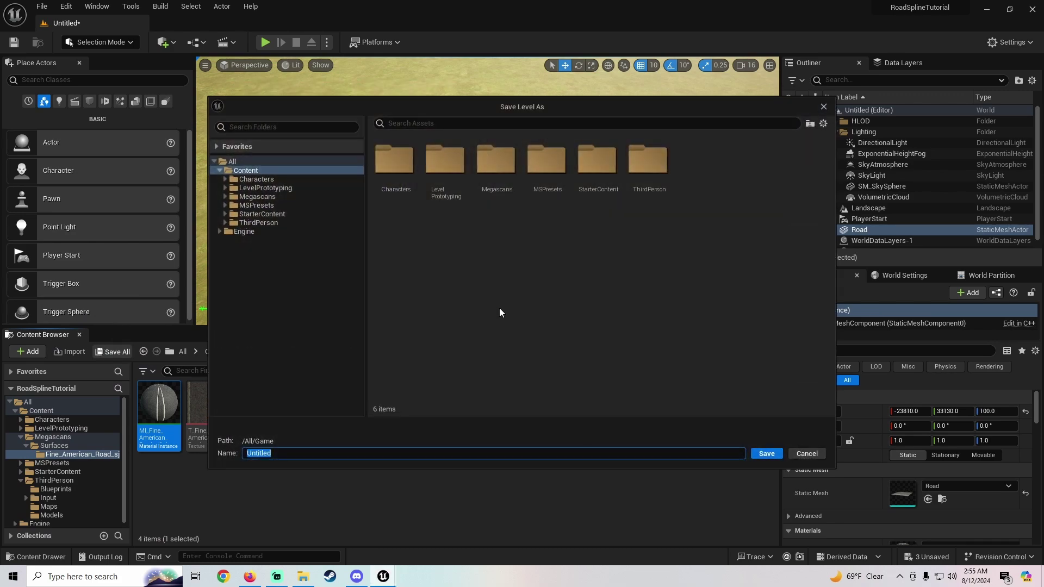
click(802, 451)
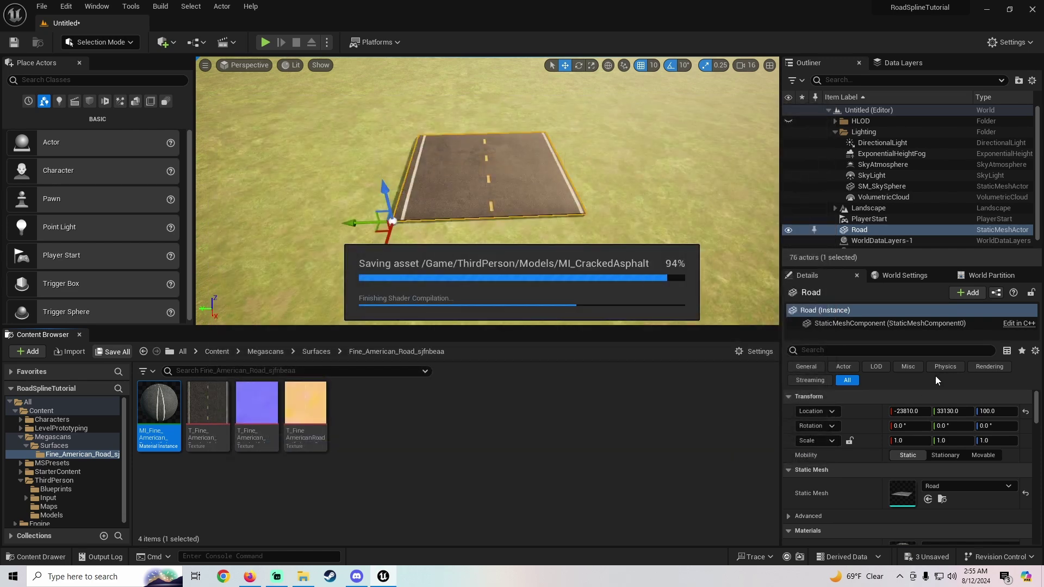
- Switch the editor to Landscape mode and activate the Splines tool for managing the landscape
right_drag(450, 172, 394, 175)
click(89, 43)
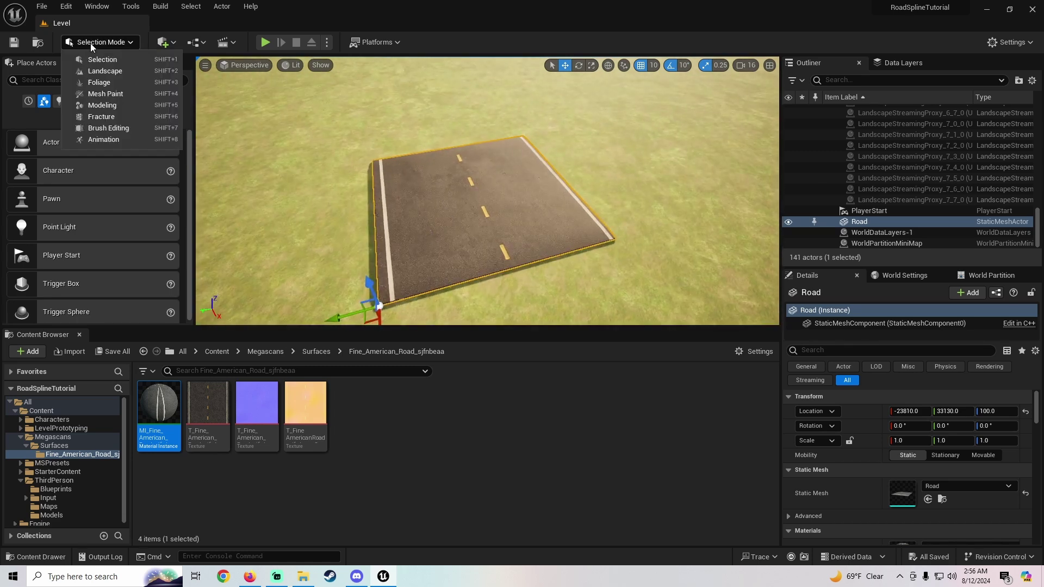
click(93, 70)
right_drag(408, 196, 415, 194)
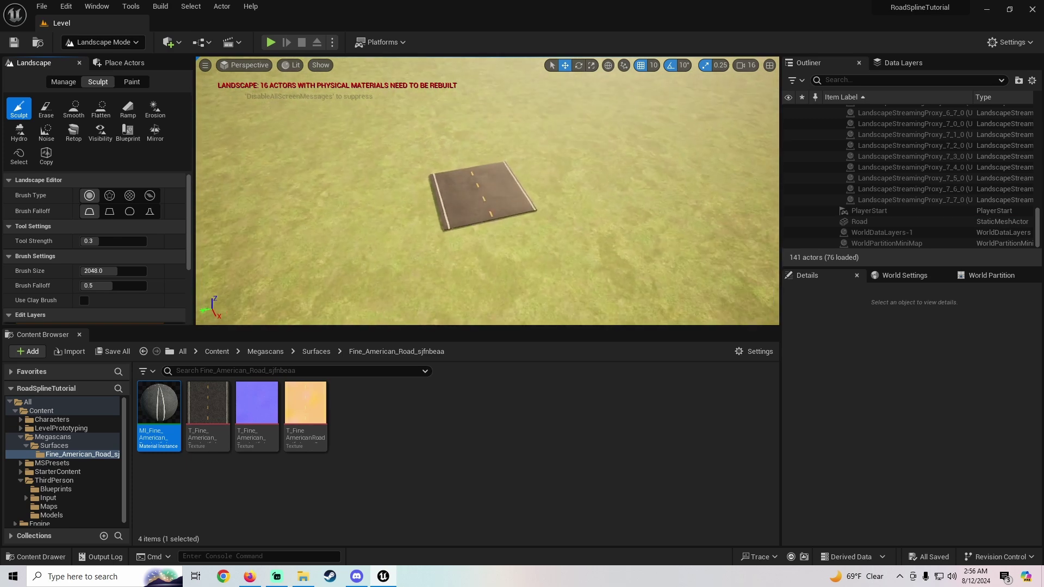
click(63, 83)
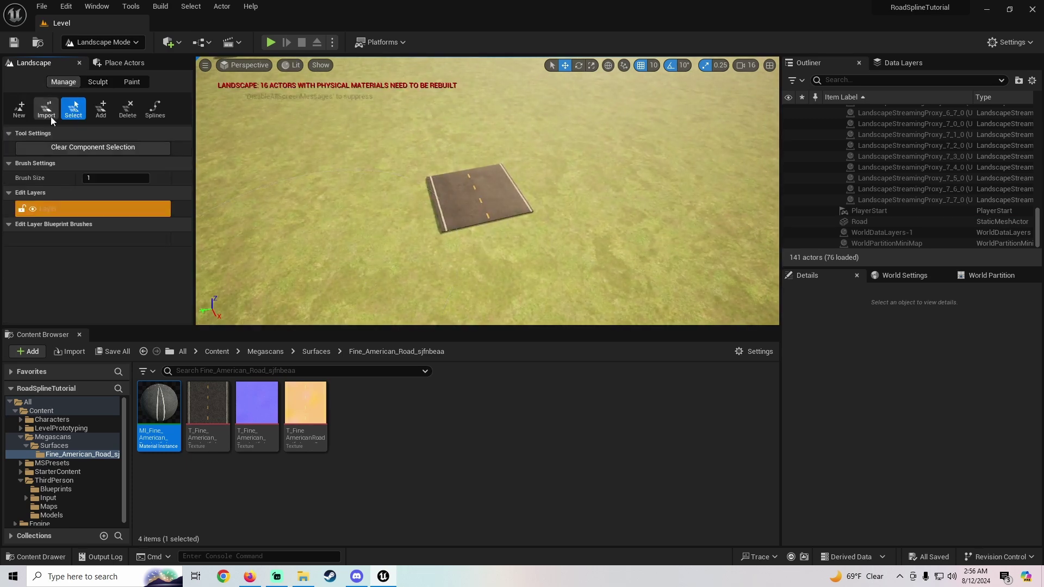
click(154, 108)
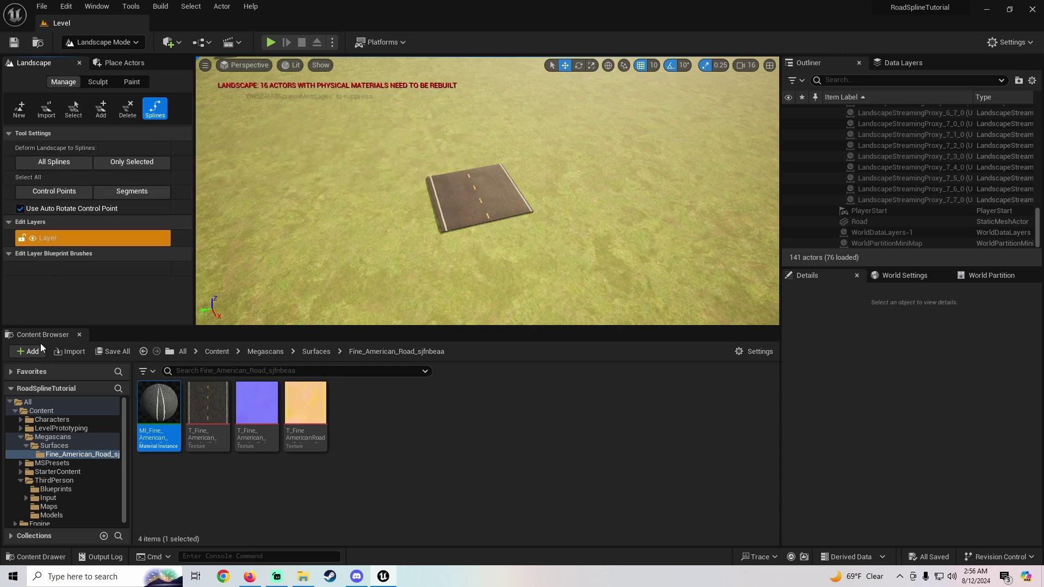
- Create a new landscape edit layer and rename it Splines
click(59, 236)
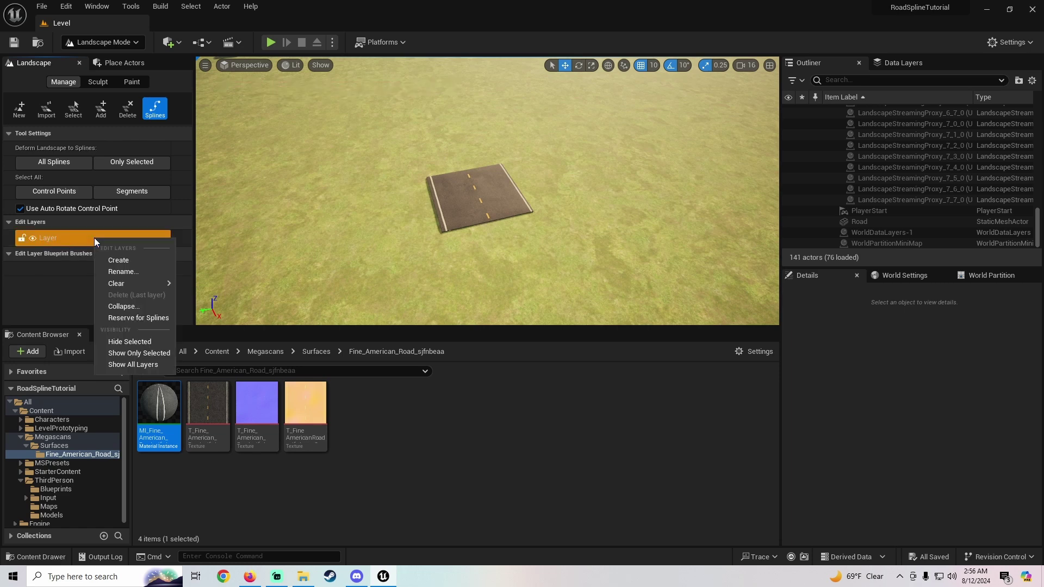
click(125, 257)
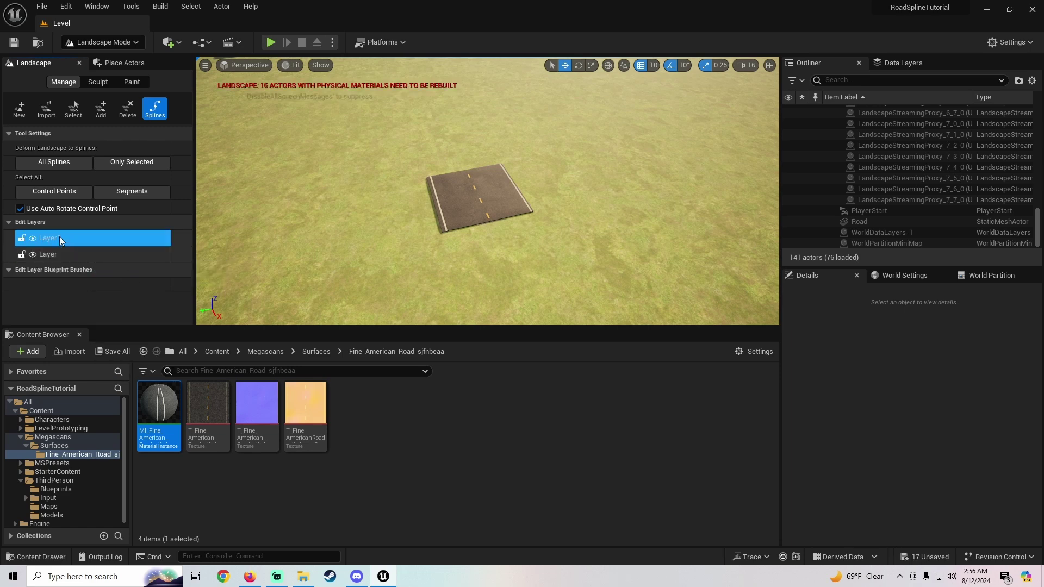
right_click(45, 238)
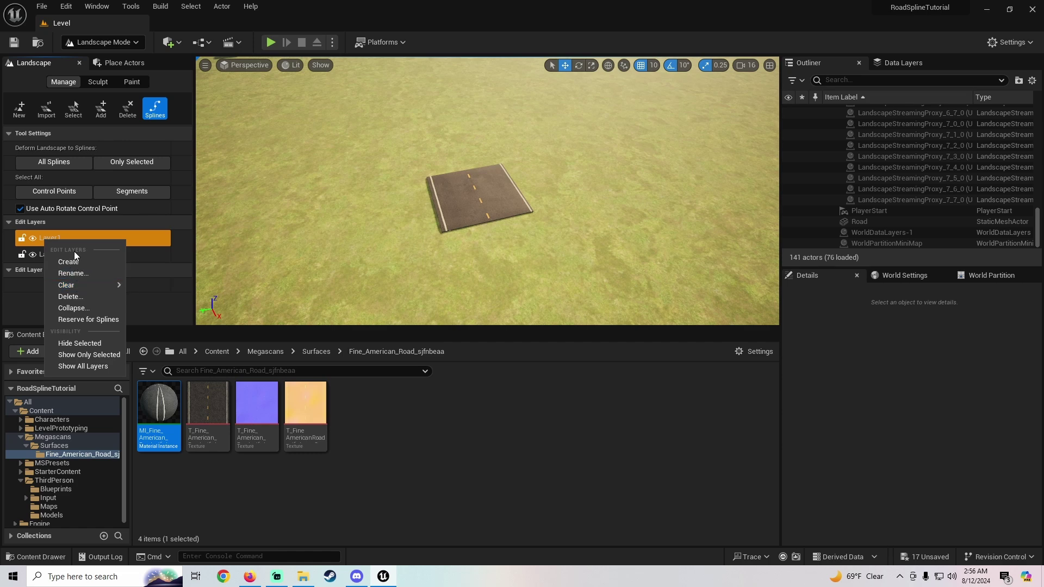
click(77, 274)
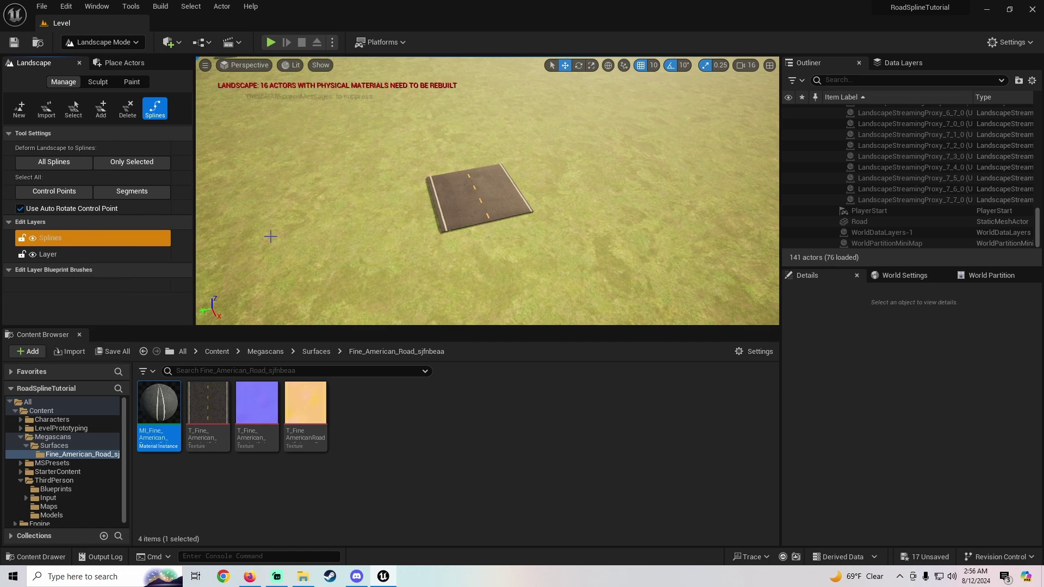
- Reserve the Splines edit layer for landscape splines and accept clearing its content
click(67, 239)
right_click(50, 240)
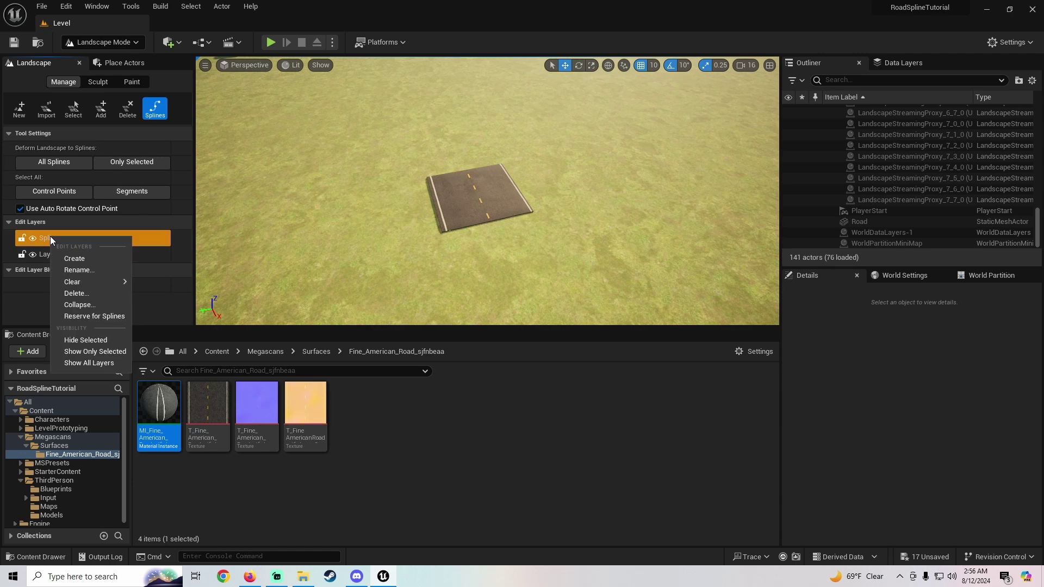
click(96, 317)
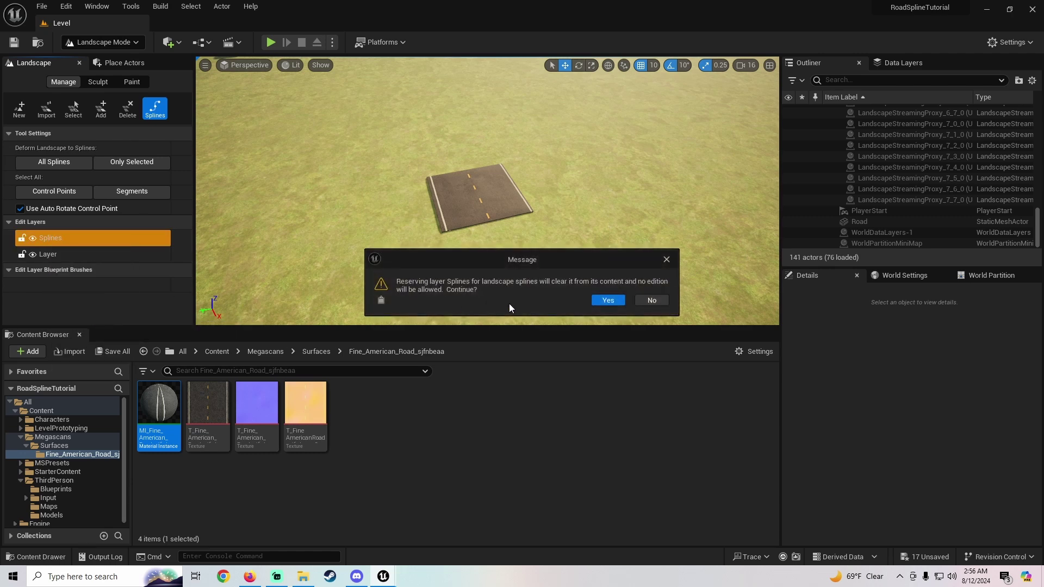
click(612, 301)
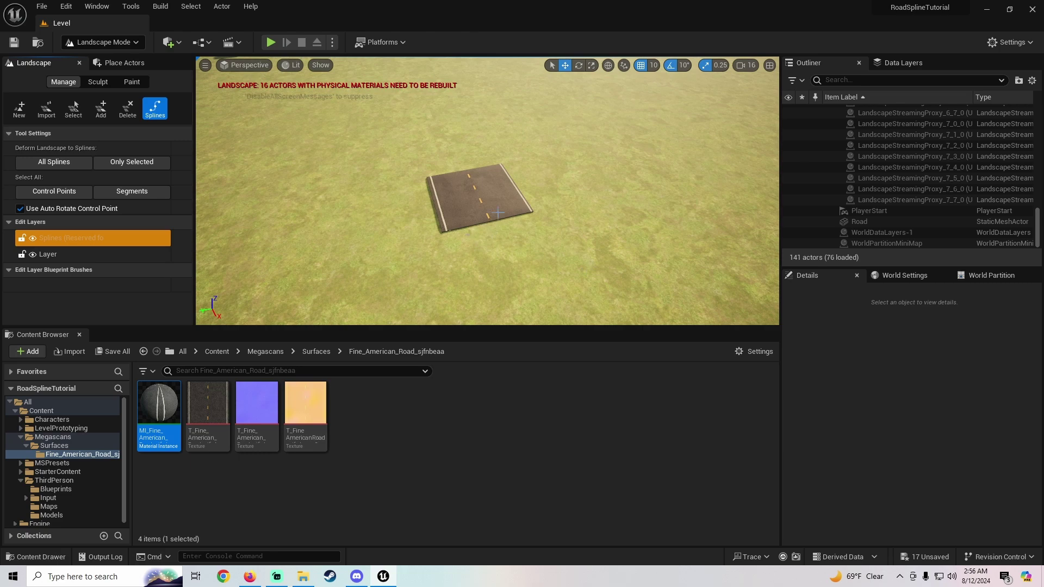
- Place the first landscape spline control point on open grass away from the road mesh
right_drag(498, 214, 462, 231)
key(w)
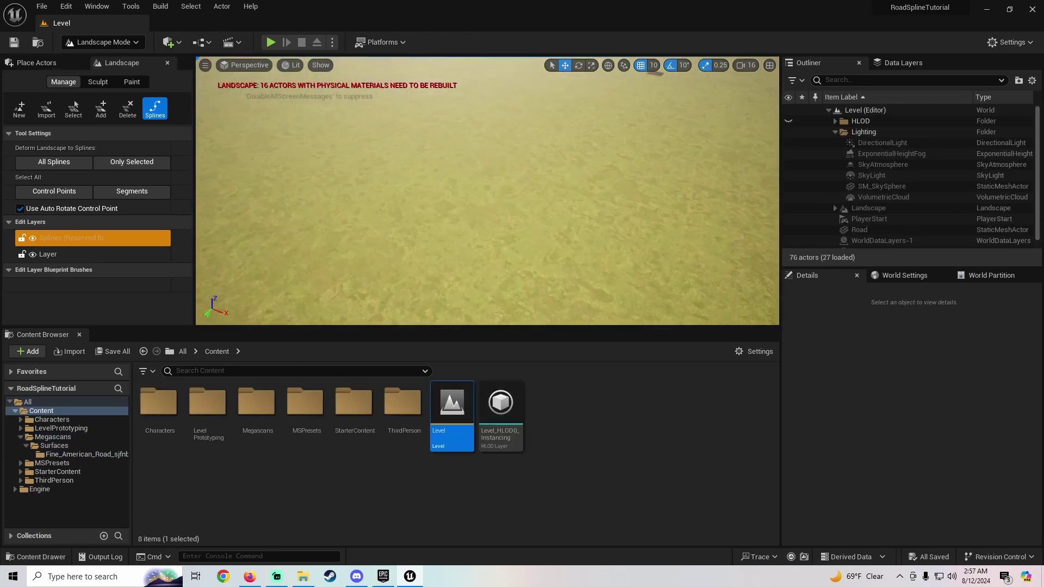
right_drag(401, 191, 373, 193)
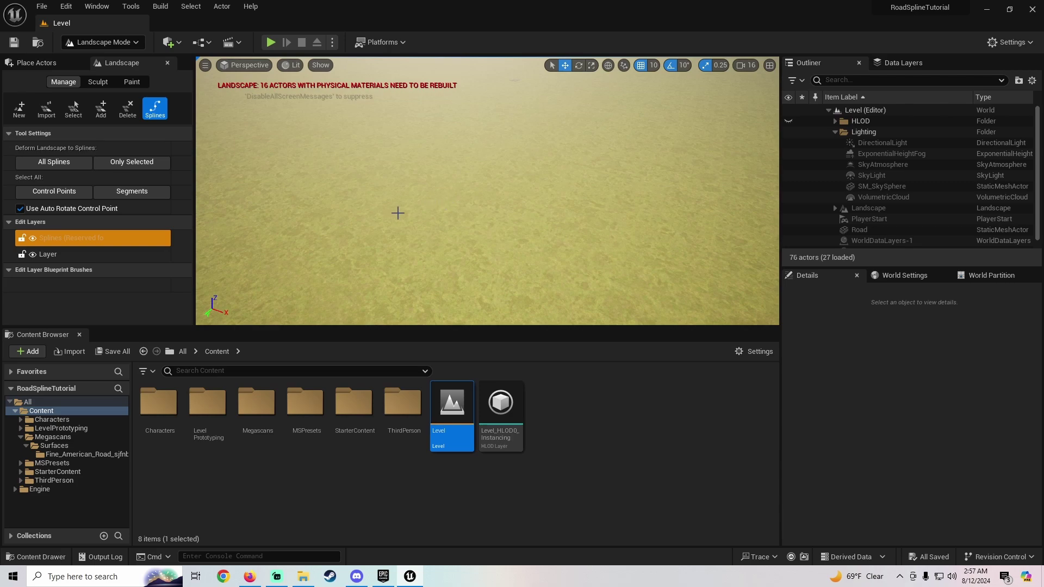
ctrl+click(416, 214)
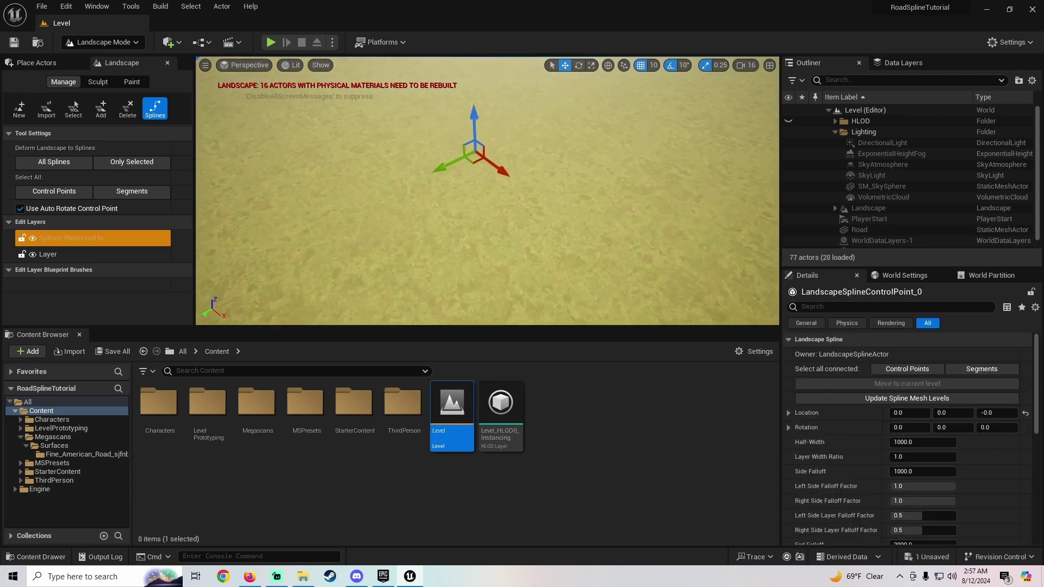
mouse_move(506, 166)
right_down()
mouse_move(498, 142)
mouse_move(513, 155)
right_up()
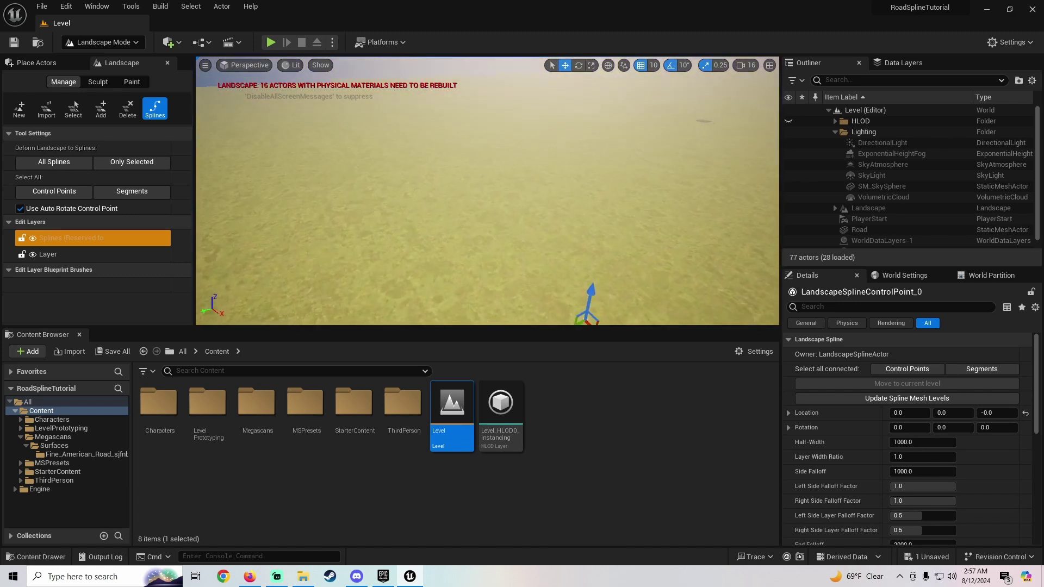
- Extend the landscape spline across the grass with three further control points in a winding path
ctrl+click(387, 149)
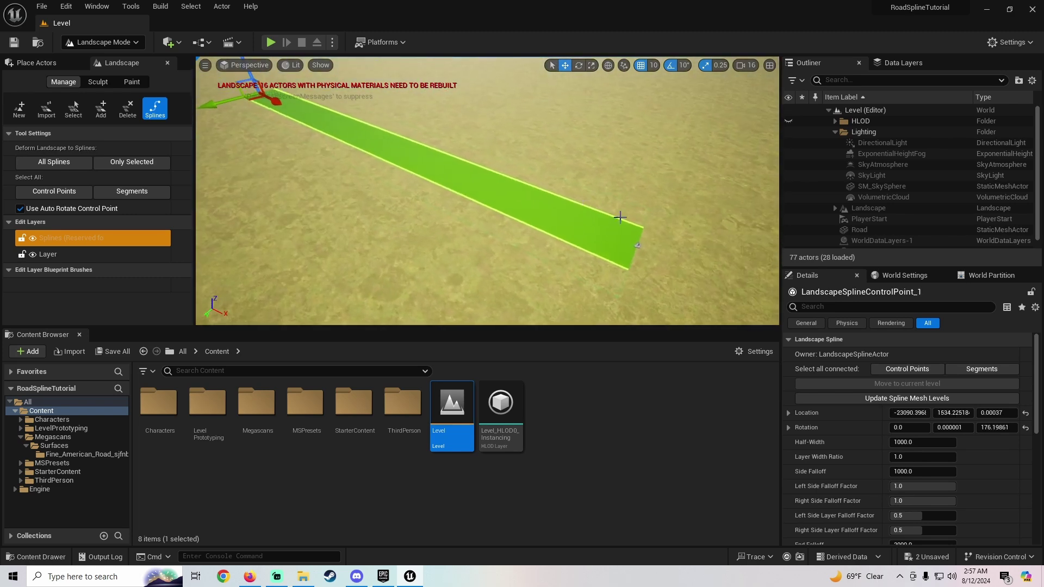
right_drag(374, 169, 374, 170)
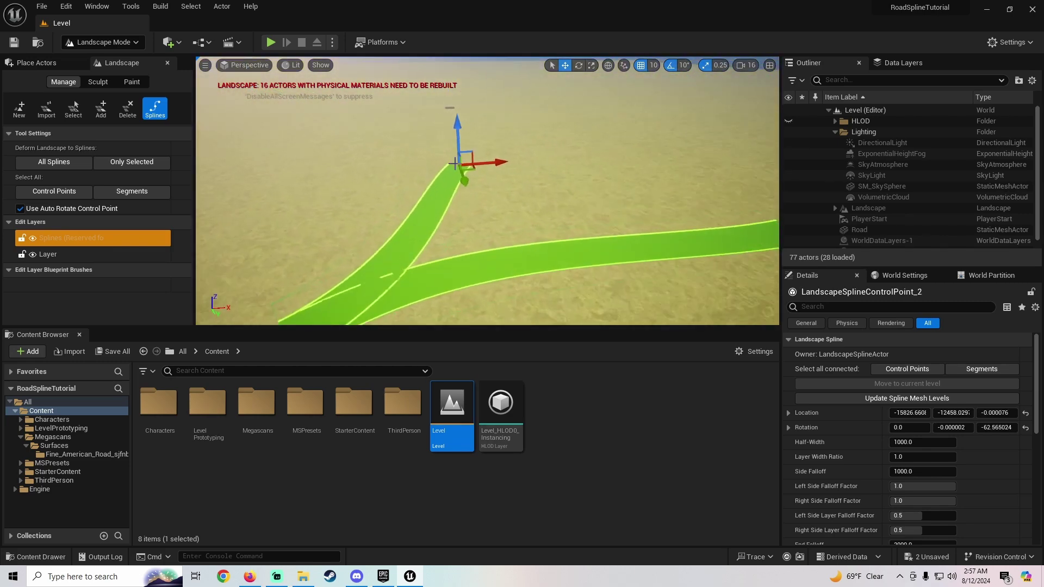
right_drag(459, 172, 445, 167)
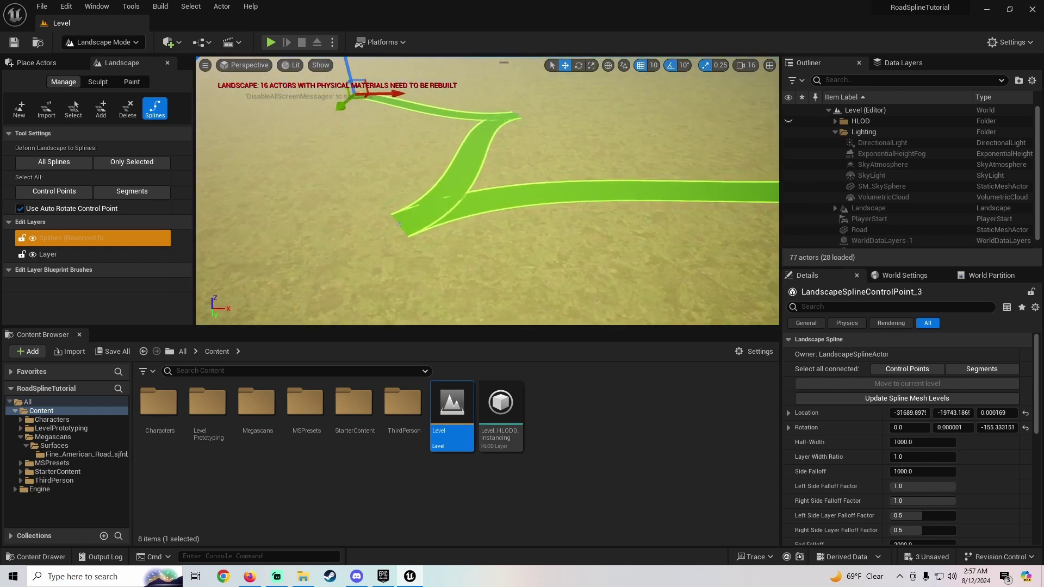
- Rotate the spline's second control point by 100° and turn the third to about -109° around the vertical axis to smooth the bends
right_drag(401, 199, 400, 199)
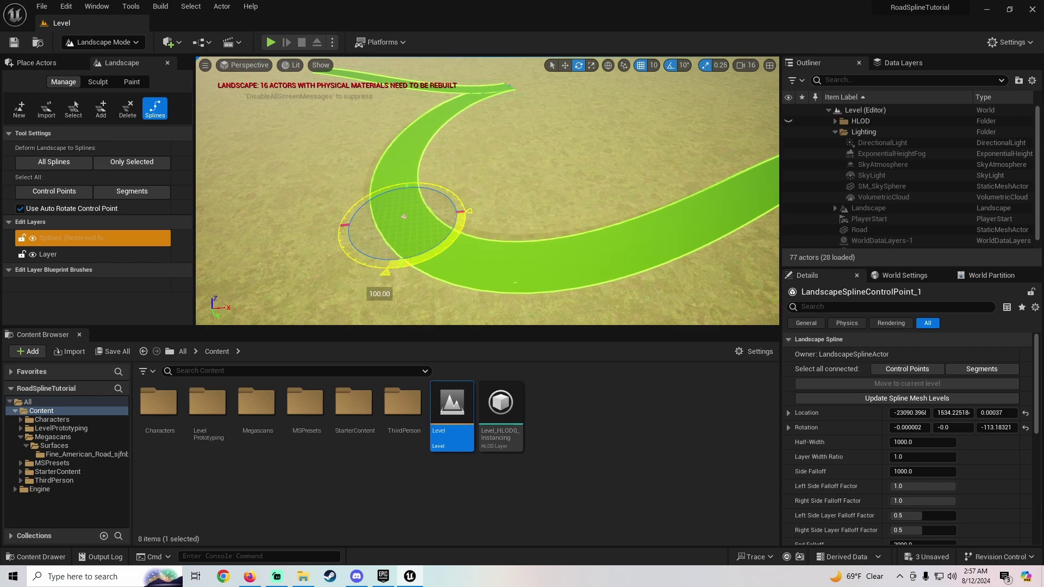
right_drag(400, 199, 400, 199)
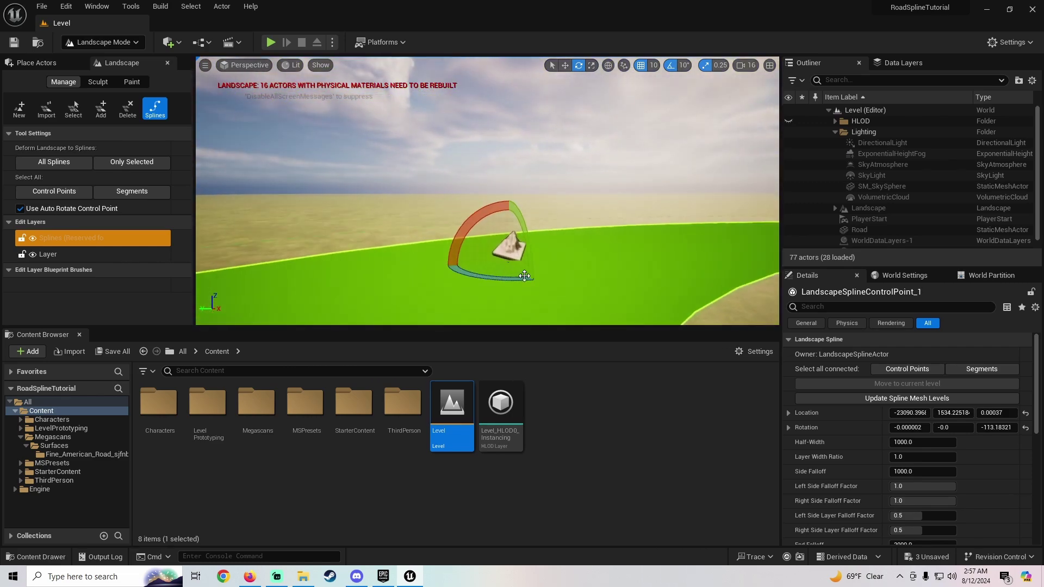
right_drag(518, 251, 518, 251)
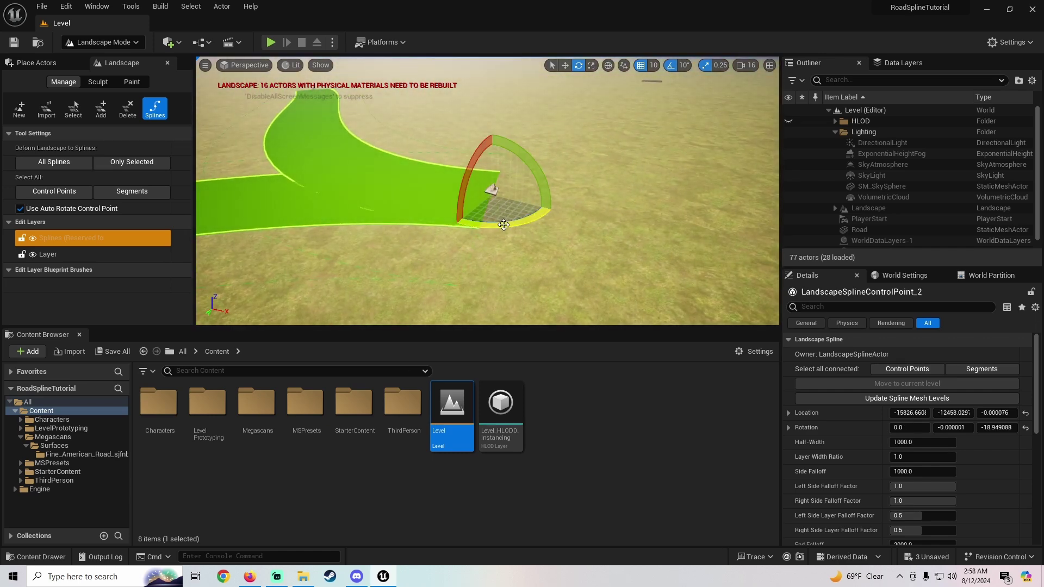
drag(503, 225, 544, 217)
right_drag(525, 155, 525, 154)
mouse_move(526, 192)
right_down()
mouse_move(527, 207)
mouse_move(516, 201)
right_up()
right_drag(614, 261, 636, 272)
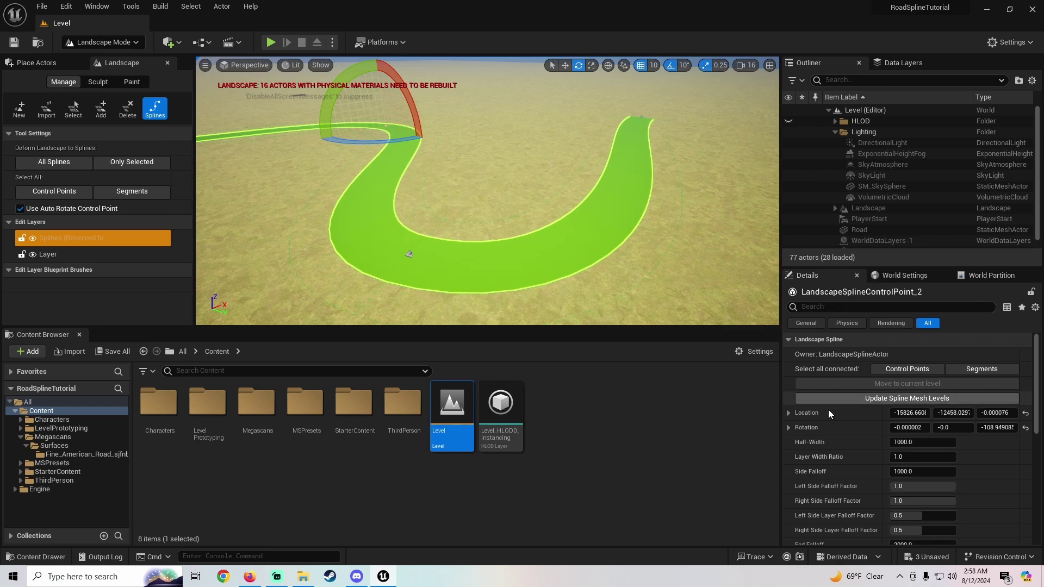
- Select all connected spline segments, add one Spline Meshes element and assign the Road static mesh to it
click(983, 370)
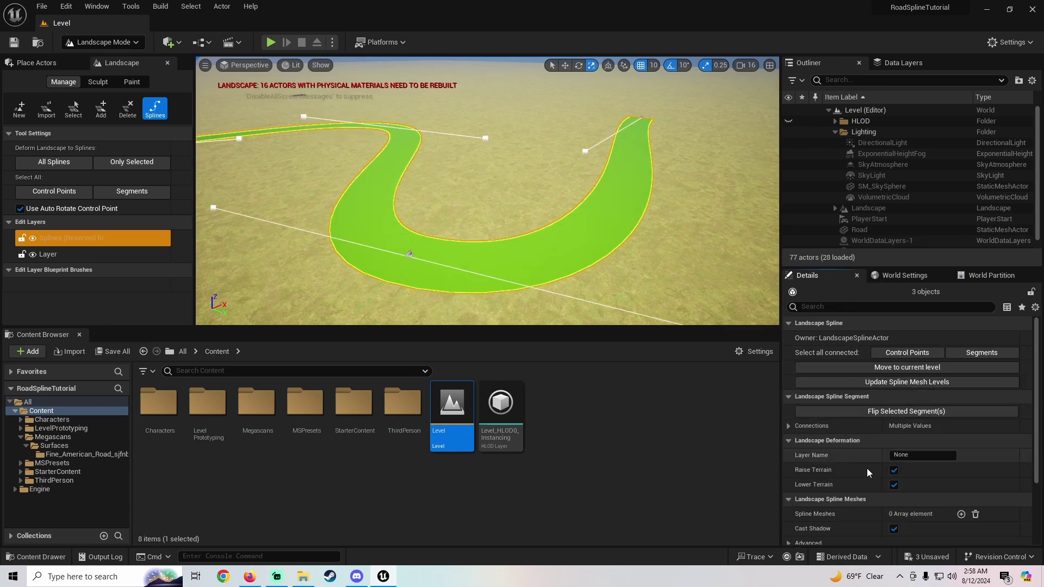
scroll(848, 456, down, 1)
scroll(824, 440, down, 1)
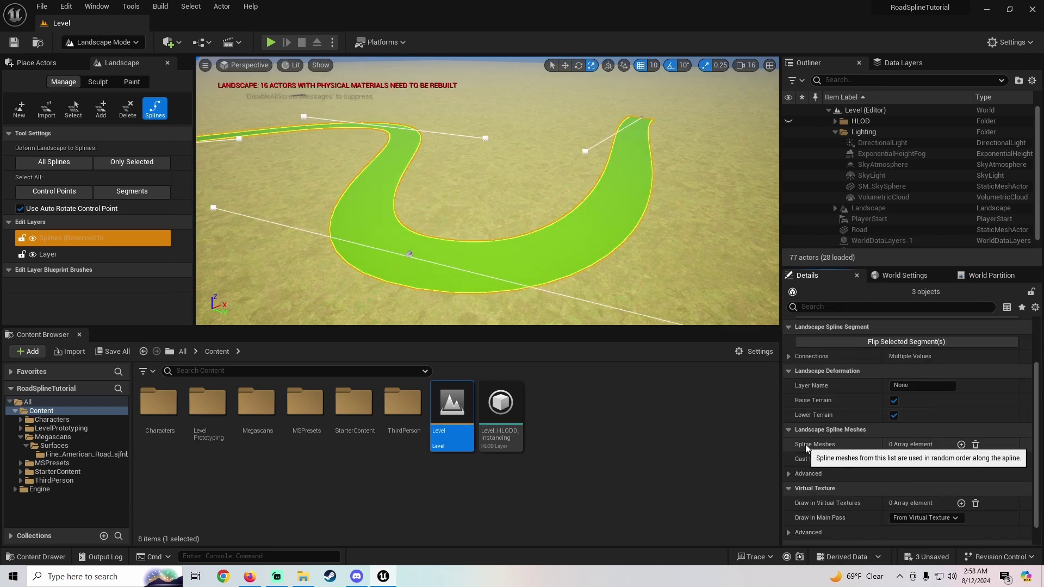
click(961, 444)
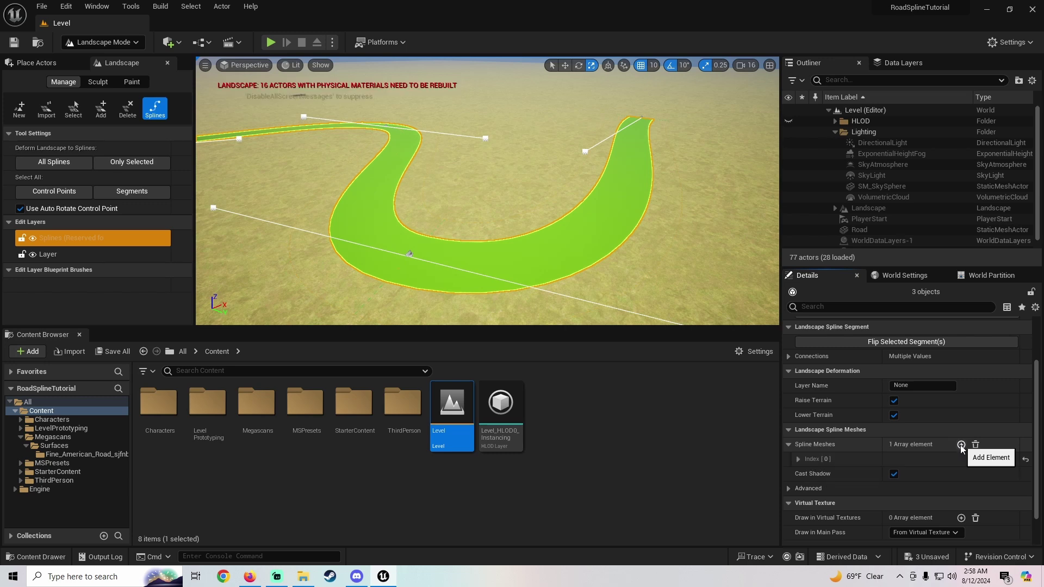
scroll(814, 449, down, 1)
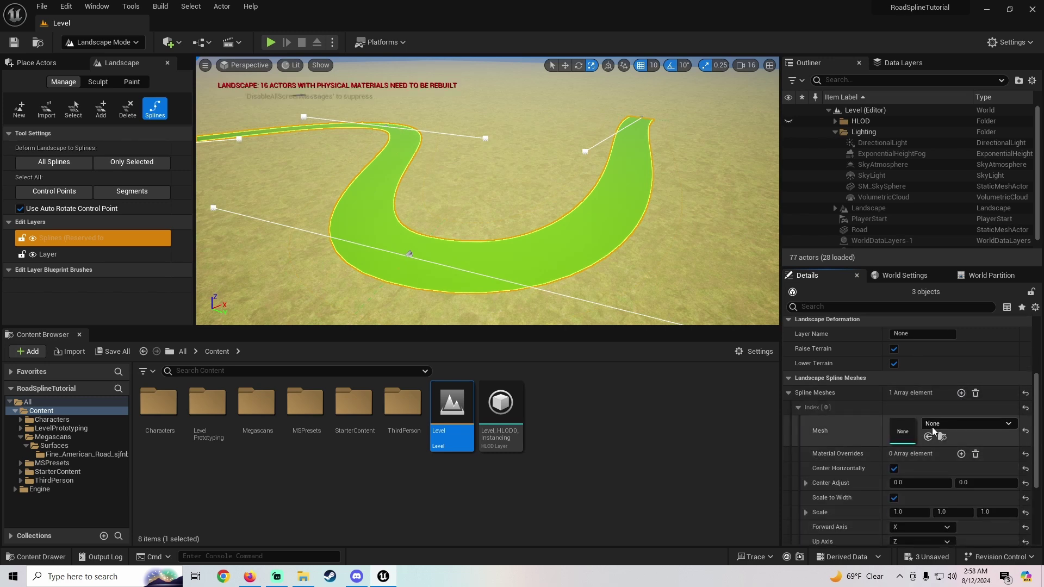
click(967, 423)
text(road)
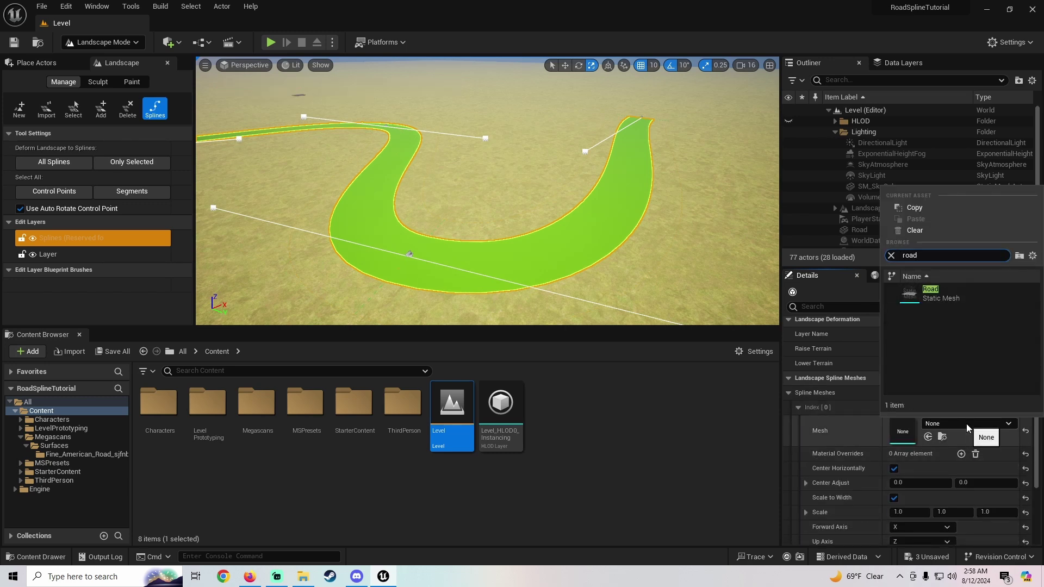
click(948, 295)
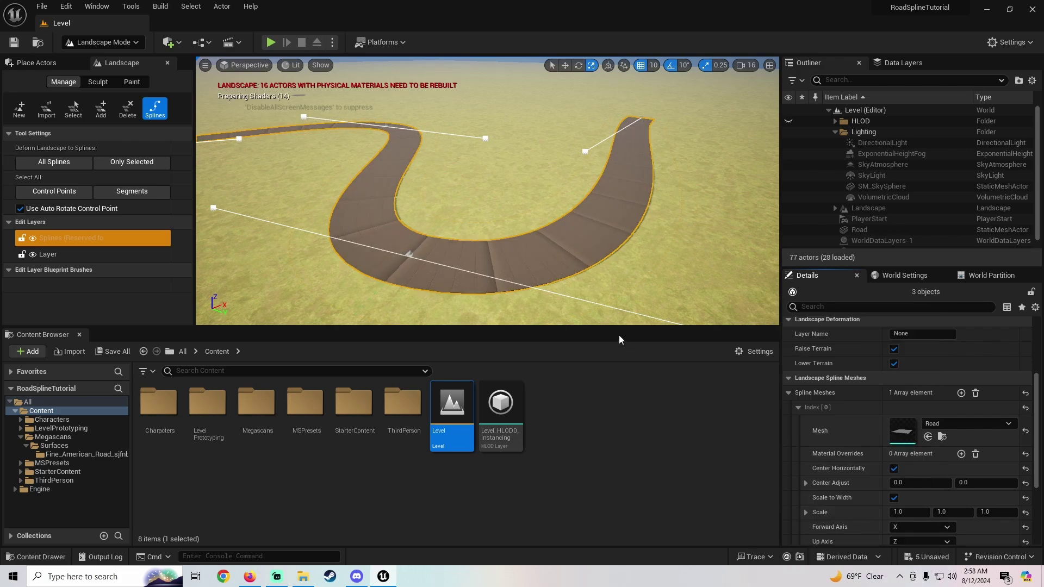
- Browse to the Road mesh in the content folder and place a separate copy of it on the grass beside the spline road
right_drag(529, 234, 483, 234)
key(w)
key(s)
key(w)
right_drag(507, 272, 489, 221)
key(s)
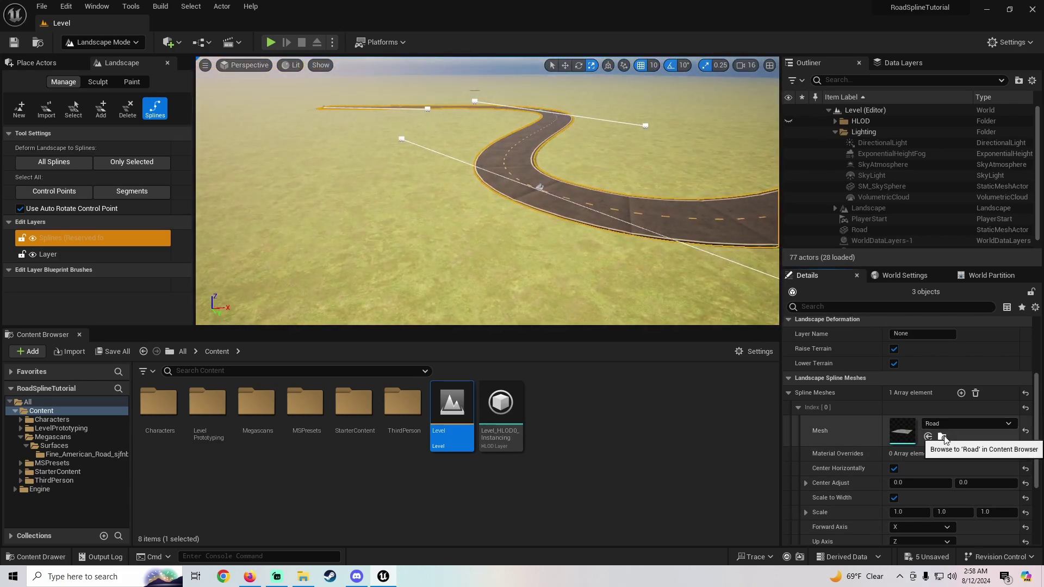
click(942, 436)
right_drag(404, 270, 372, 259)
drag(209, 435, 353, 251)
mouse_move(441, 258)
right_down()
mouse_move(429, 264)
mouse_move(441, 257)
right_up()
key(w)
- Switch to Selection mode and rotate the newly placed road piece about a quarter turn around its vertical axis
click(103, 42)
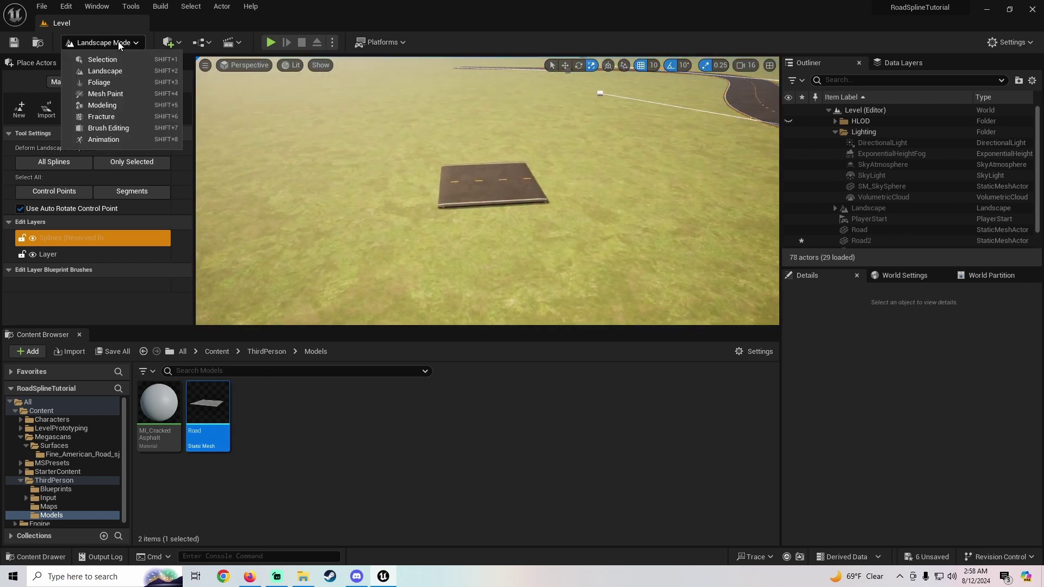
click(104, 57)
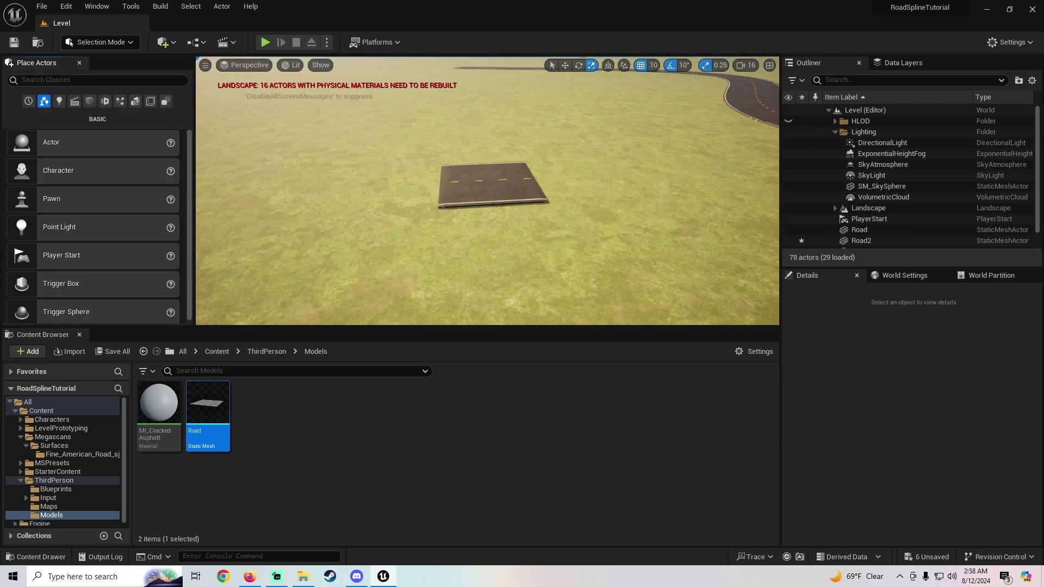
click(503, 189)
key(w)
right_drag(502, 189, 535, 202)
key(w)
key(e)
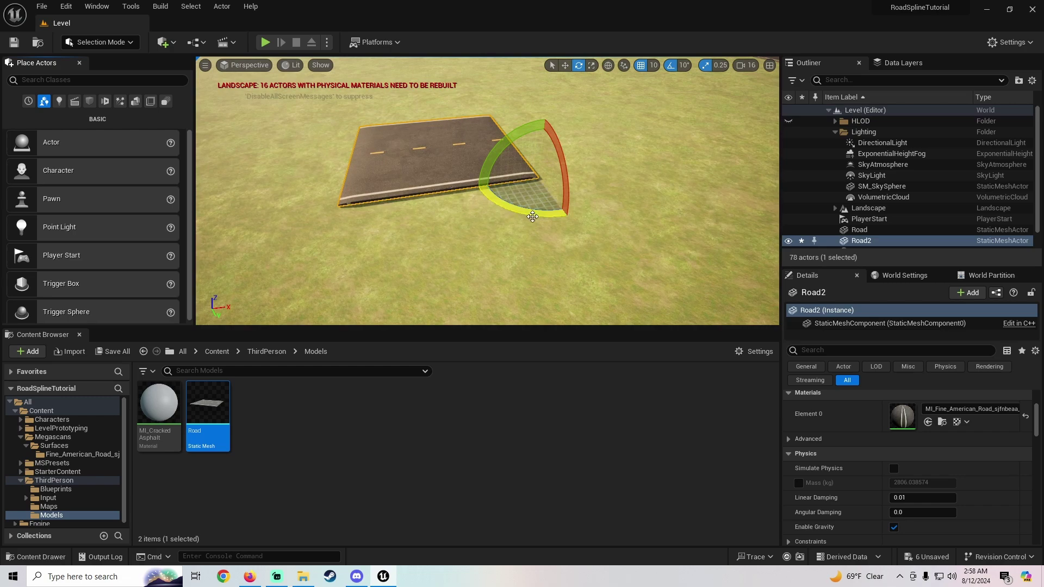
drag(532, 216, 577, 226)
key(r)
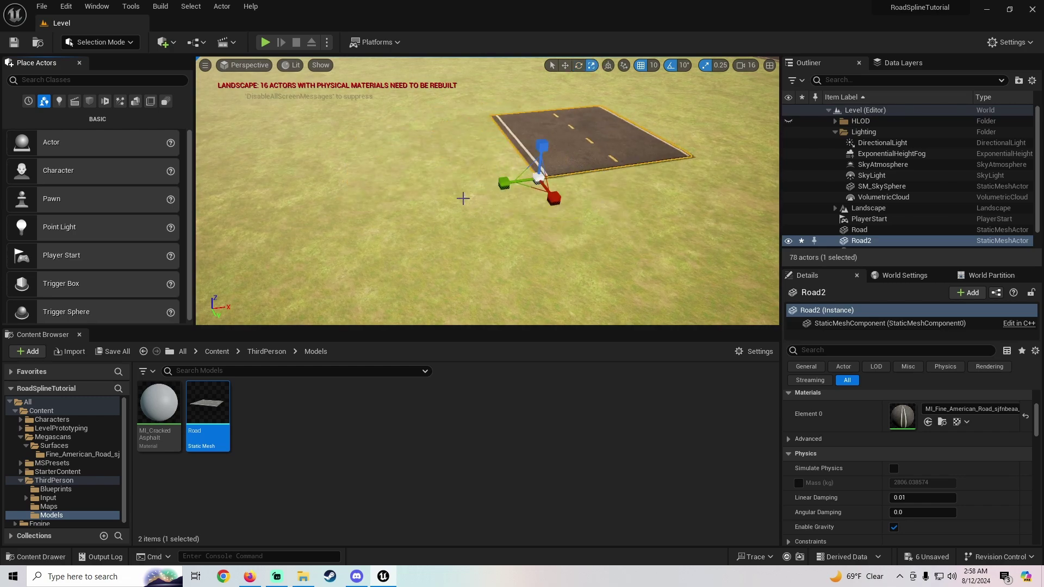
key(w)
key(f)
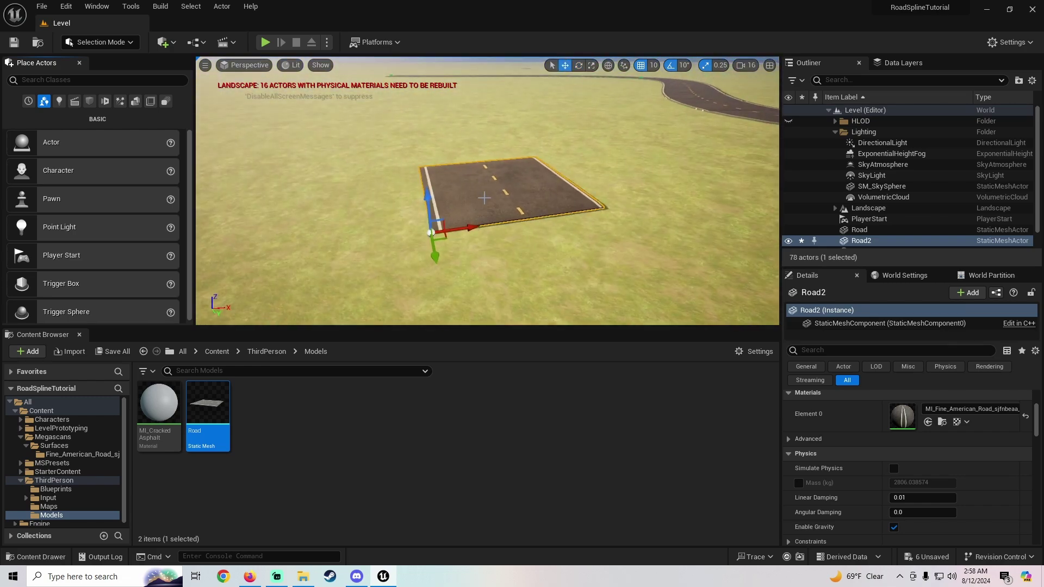
- Merge the rotated road actor into a new static mesh named Road2 in ThirdPerson/Models, with Replace Source Actors enabled
click(221, 6)
mouse_move(265, 287)
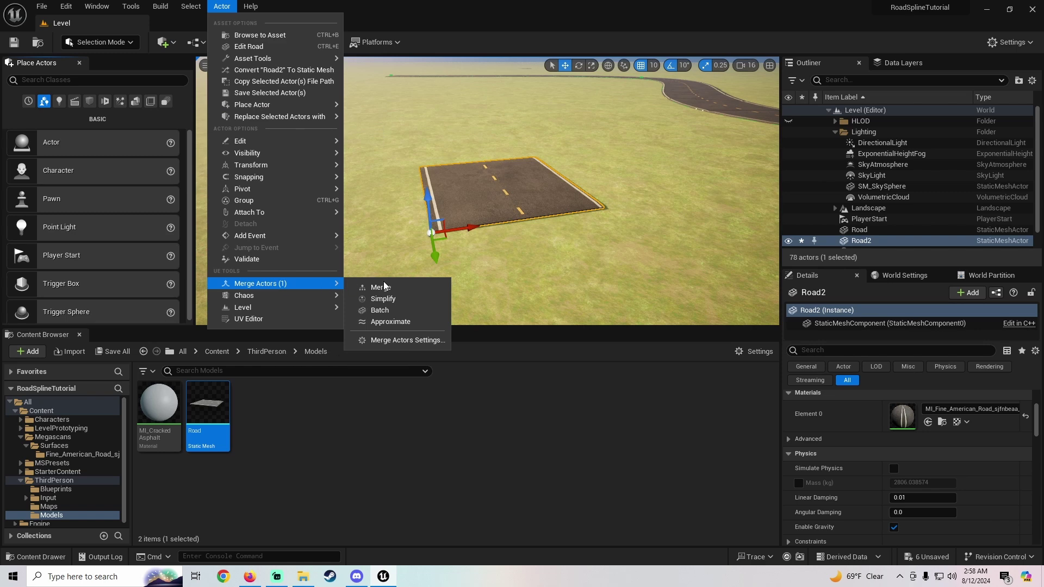
click(389, 340)
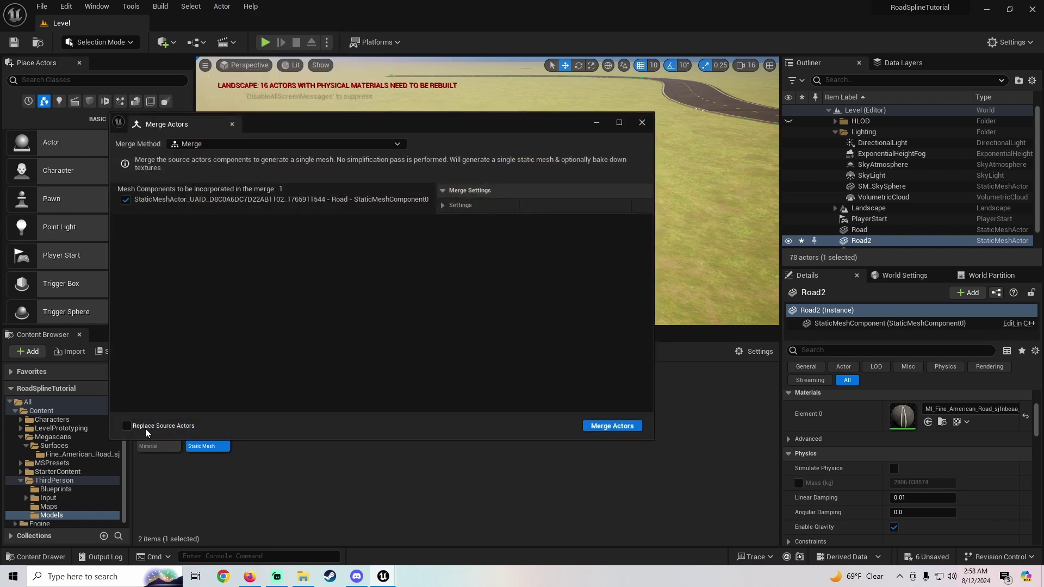
click(598, 427)
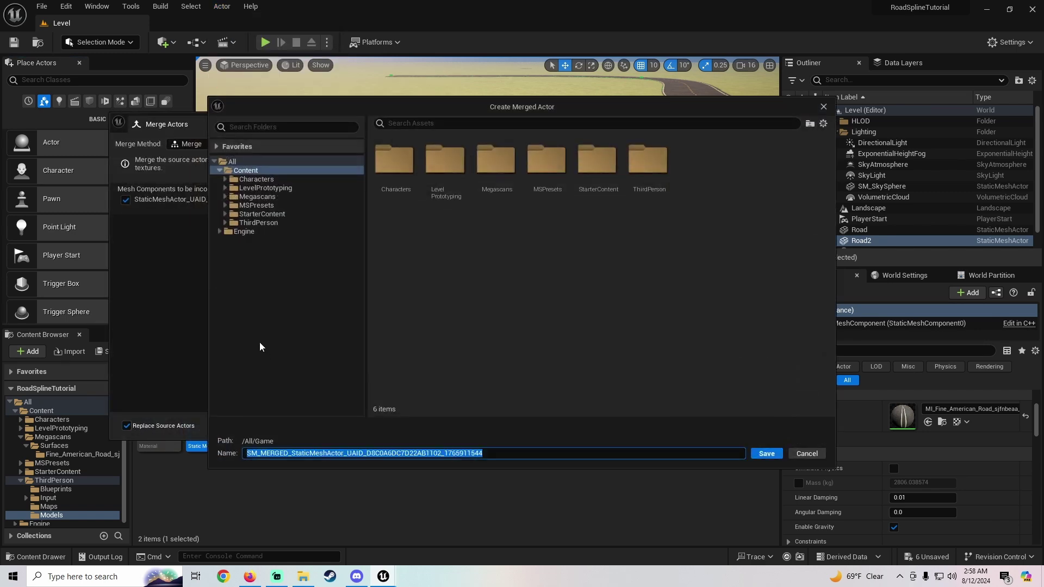
click(274, 223)
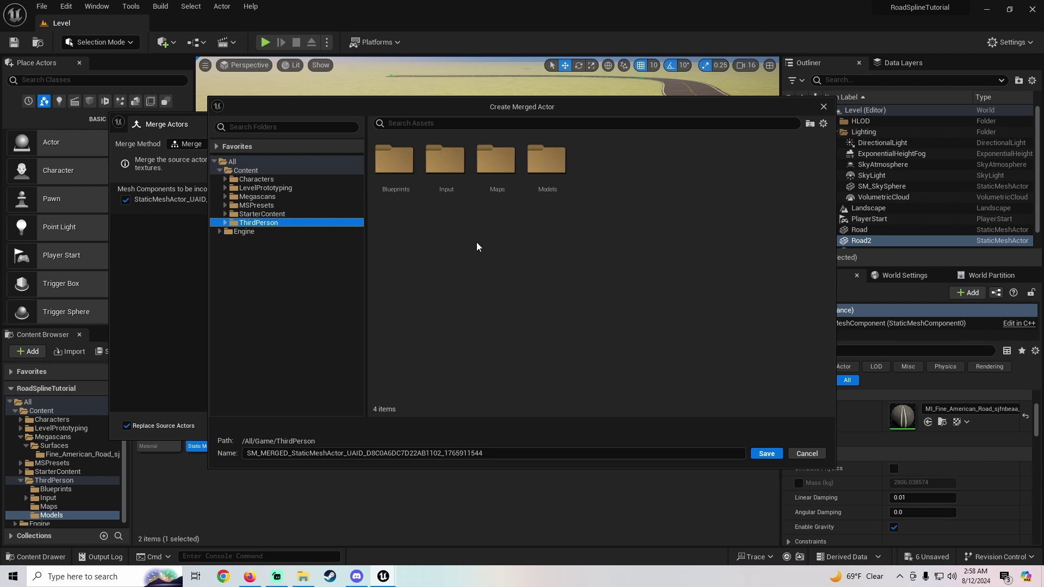
double_click(561, 172)
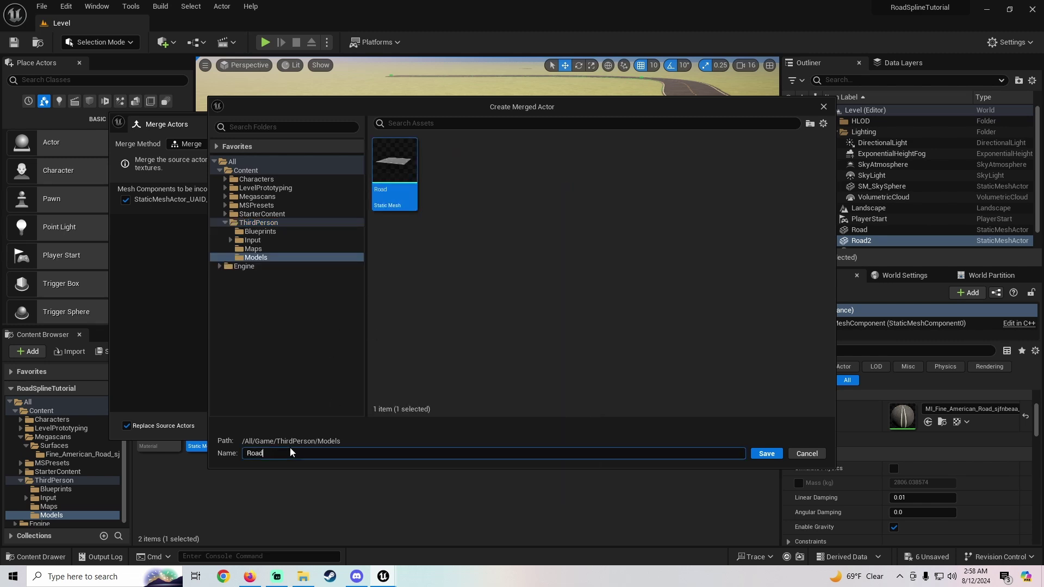
key(Return)
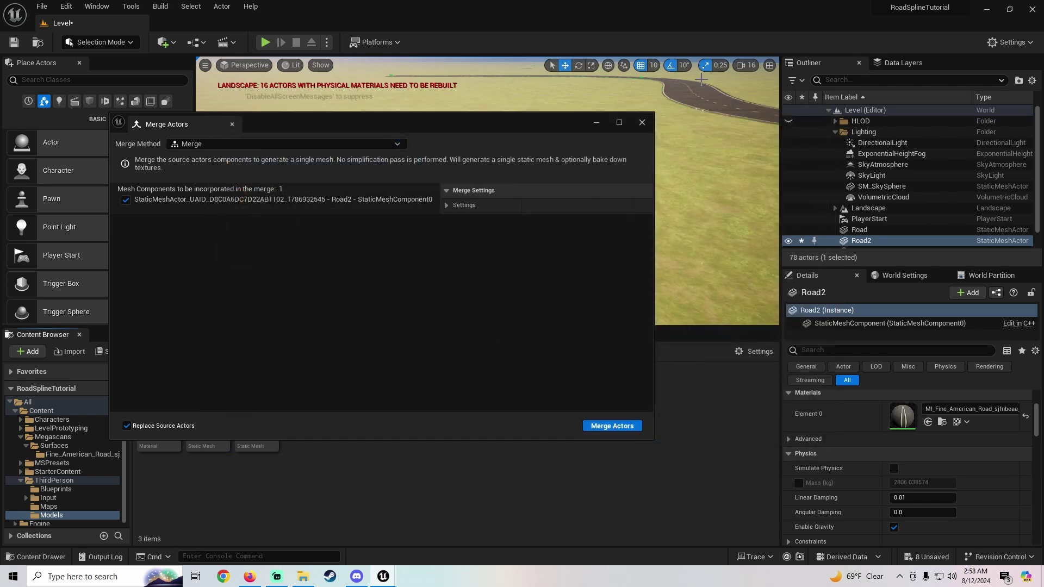
click(642, 123)
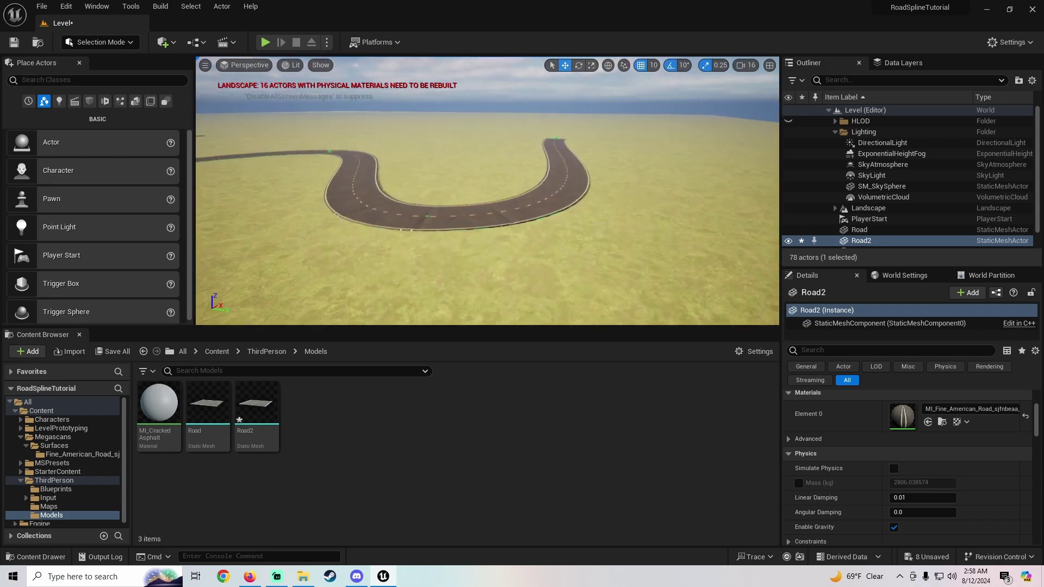
- Return to Landscape mode and select the reserved Splines edit layer
right_drag(487, 190, 435, 140)
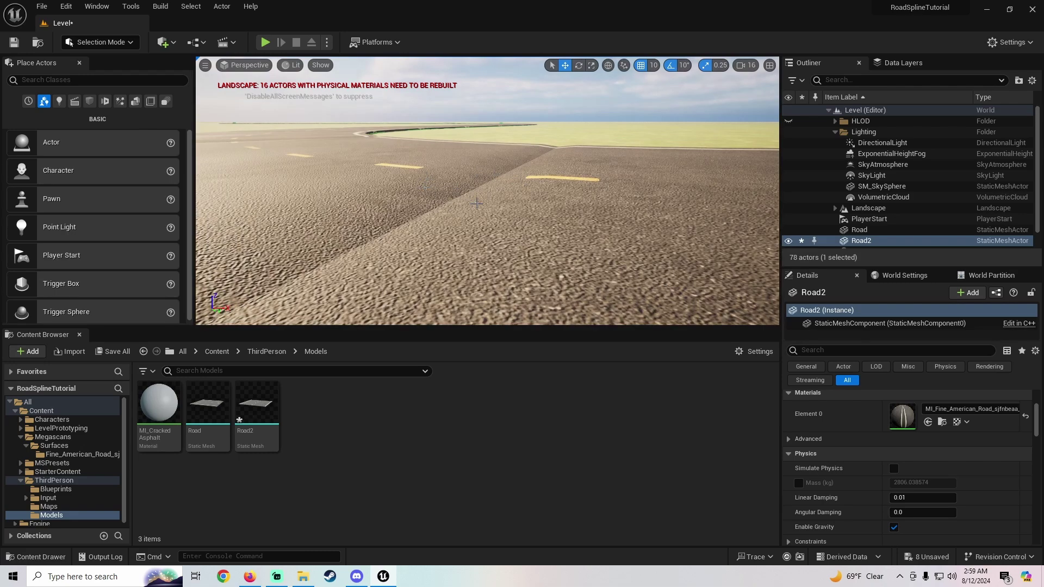
right_drag(476, 203, 477, 203)
click(116, 45)
click(104, 73)
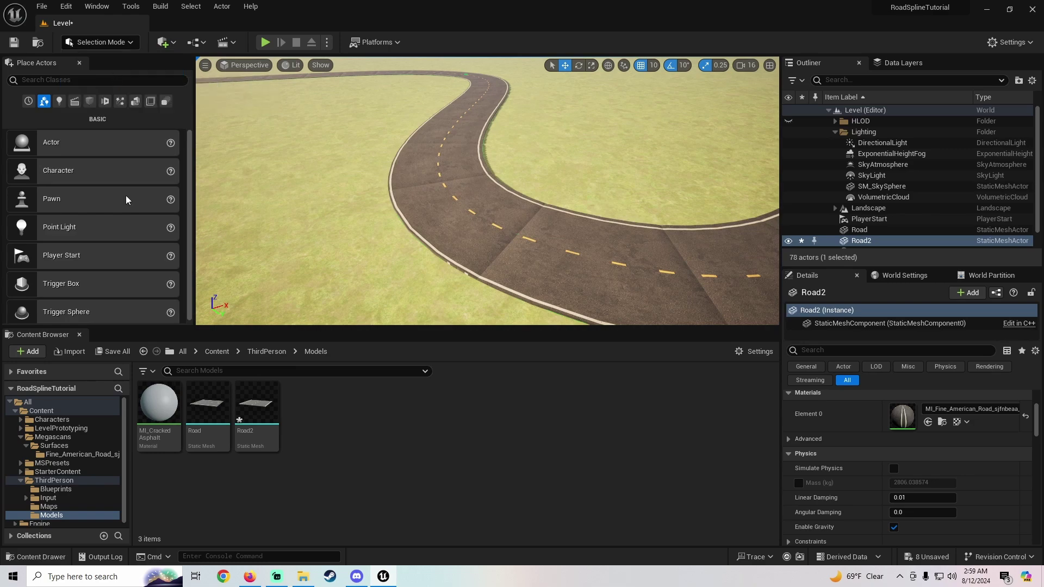
click(82, 239)
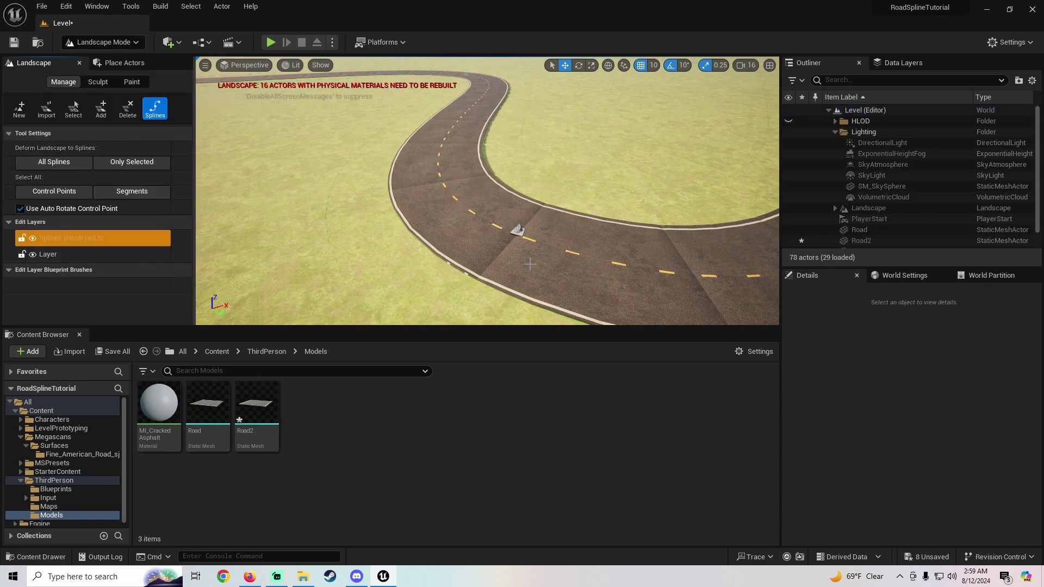
- Select all connected segments of the road spline and replace their spline mesh with Road2
click(518, 230)
right_drag(517, 230, 532, 241)
scroll(853, 384, up, 10)
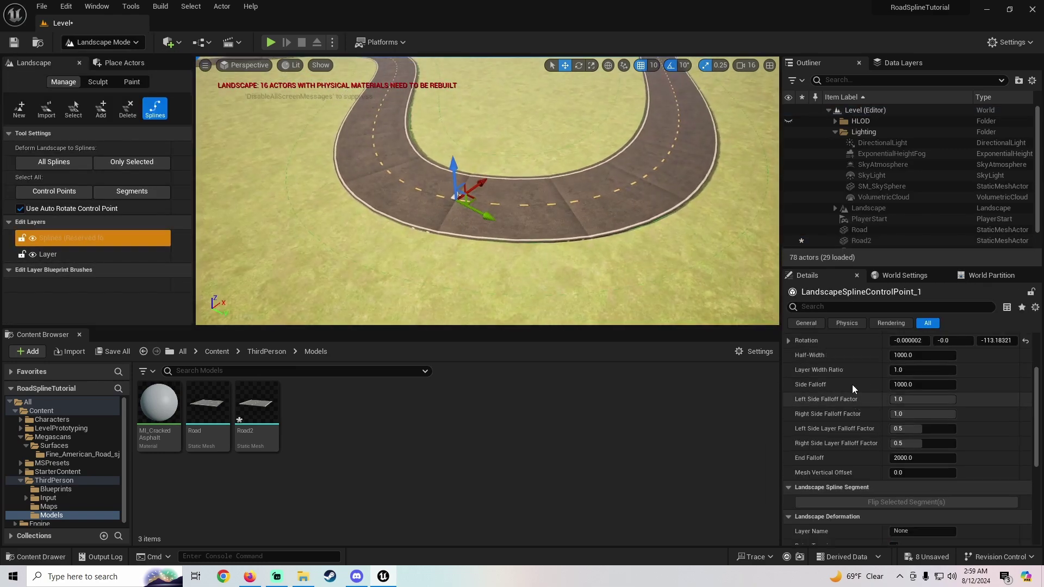
click(994, 366)
scroll(823, 408, down, 5)
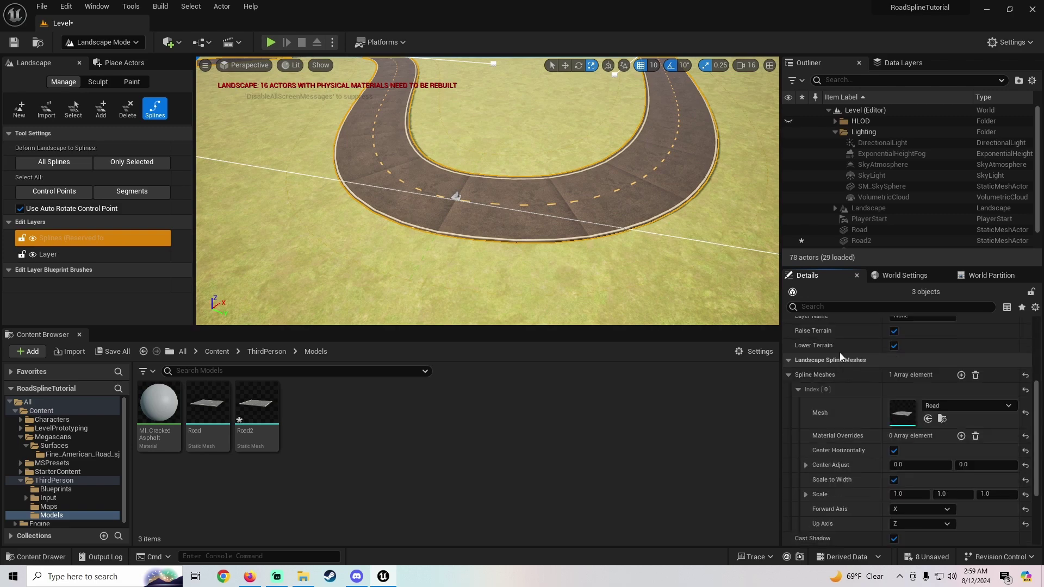
click(940, 407)
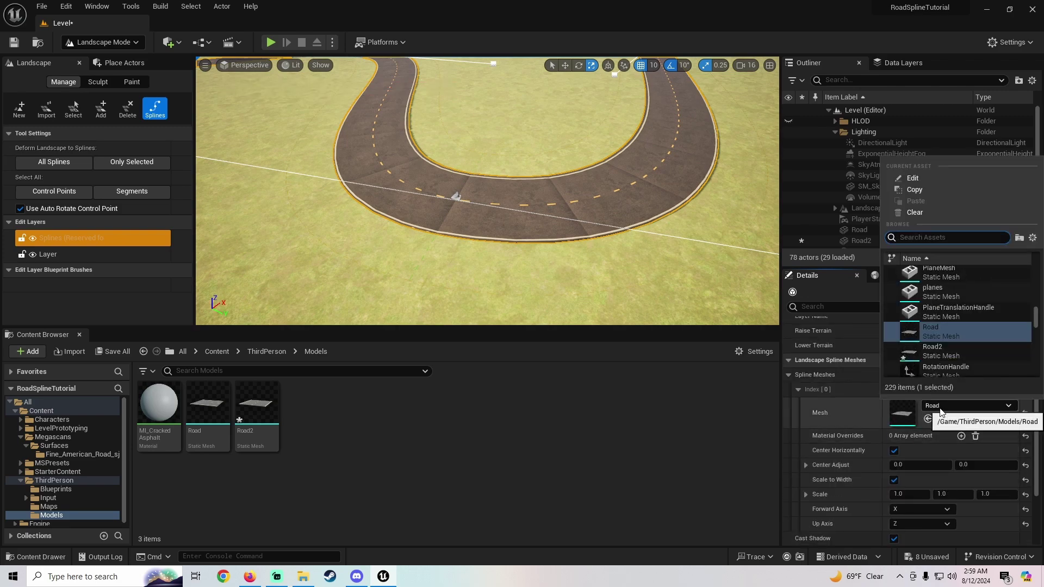
click(951, 357)
key(w)
right_drag(489, 190, 421, 211)
key(s)
key(w)
- Open the Fine American Road material instance from the Megascans Surfaces folder, keeping the road visible behind its editor
click(37, 481)
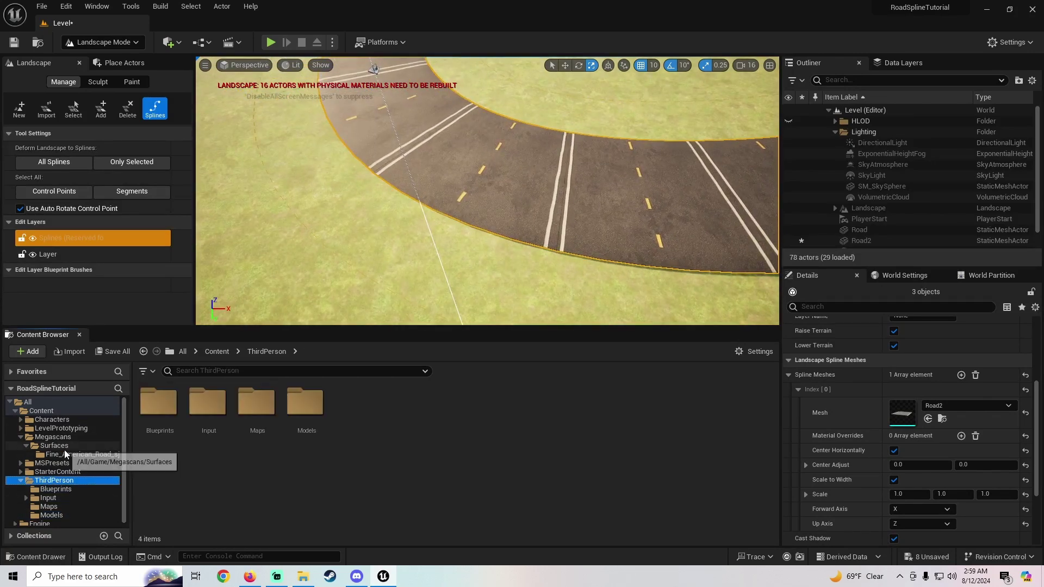
click(82, 454)
click(165, 401)
double_click(165, 400)
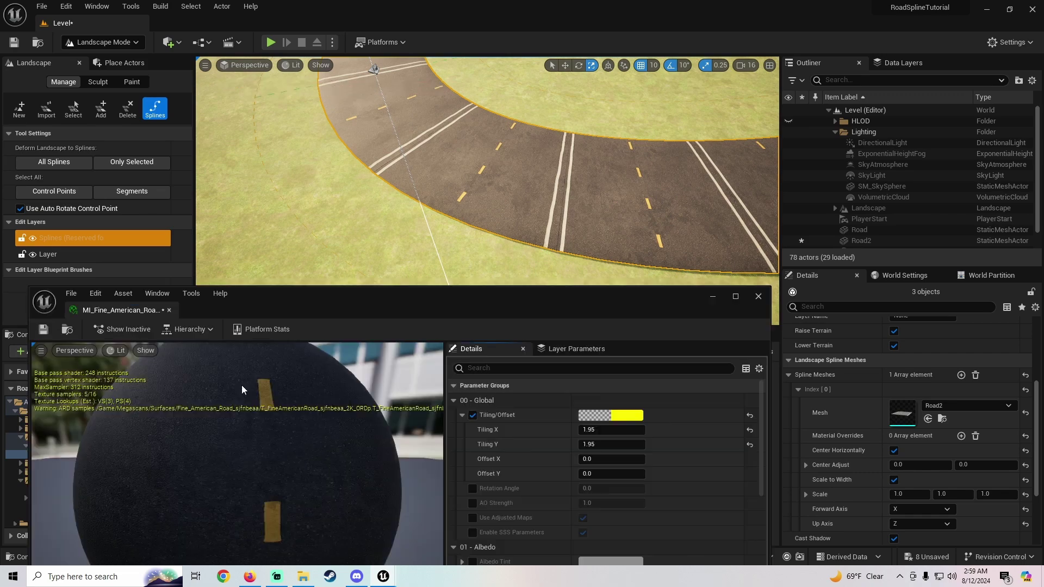
drag(516, 298, 448, 266)
- Enable the material instance's Rotation Angle parameter, set it to 0.25, and minimize the material editor
click(399, 455)
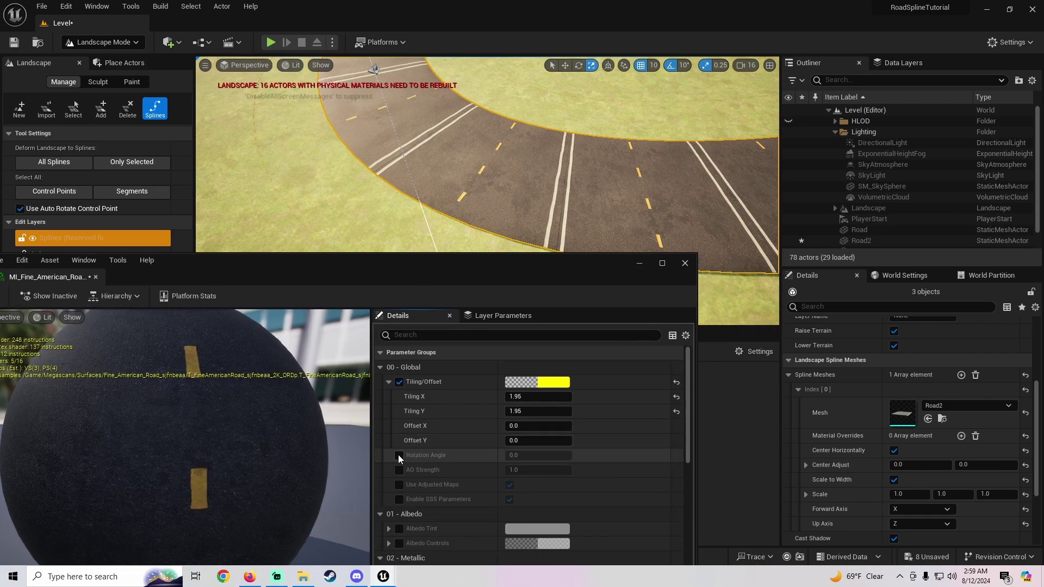
click(538, 456)
text(.25)
key(Return)
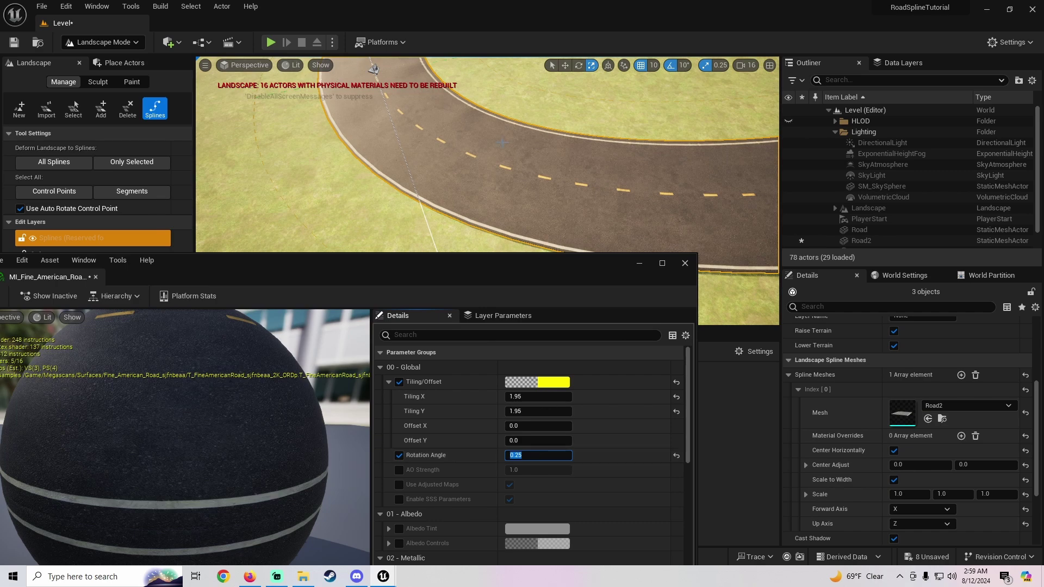
key(w)
mouse_move(489, 163)
right_down()
mouse_move(333, 185)
mouse_move(473, 160)
mouse_move(490, 148)
right_up()
click(640, 263)
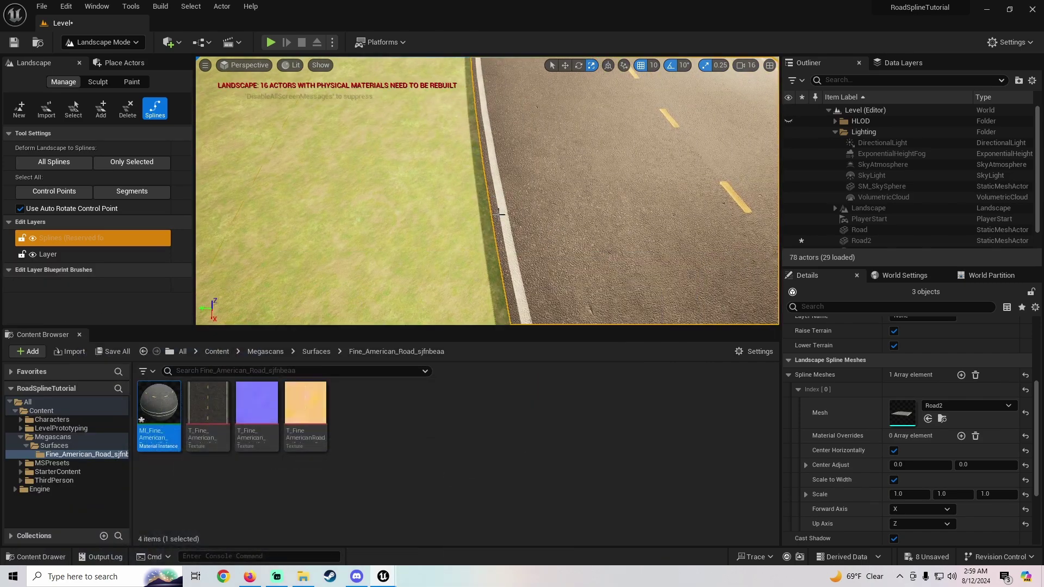
- Bring back the Fine American Road material instance and set its Offset X to 0.01
right_drag(498, 214, 542, 207)
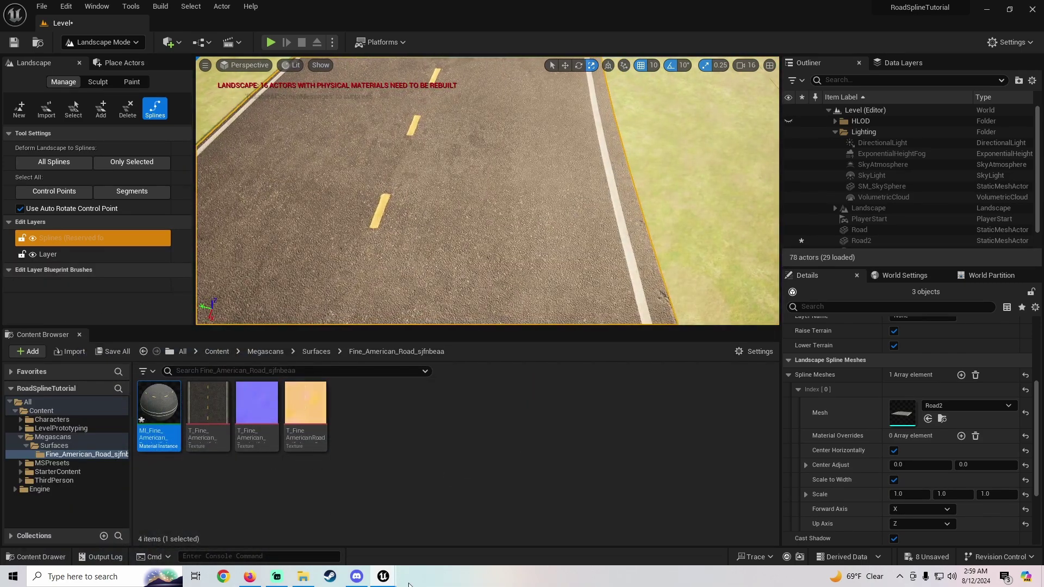
mouse_move(384, 577)
click(455, 538)
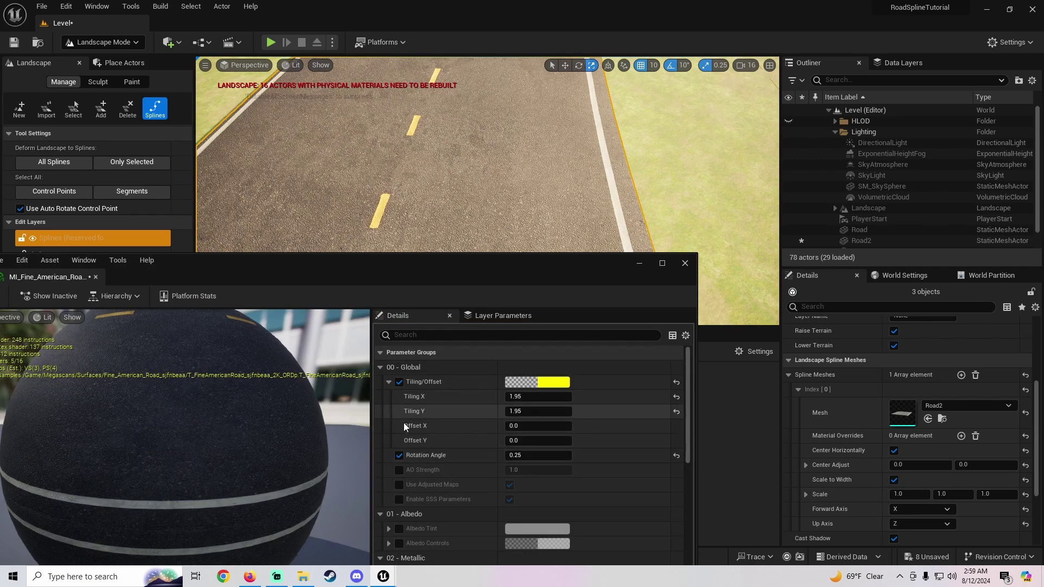
key(Return)
key(s)
right_drag(432, 201, 465, 210)
click(539, 425)
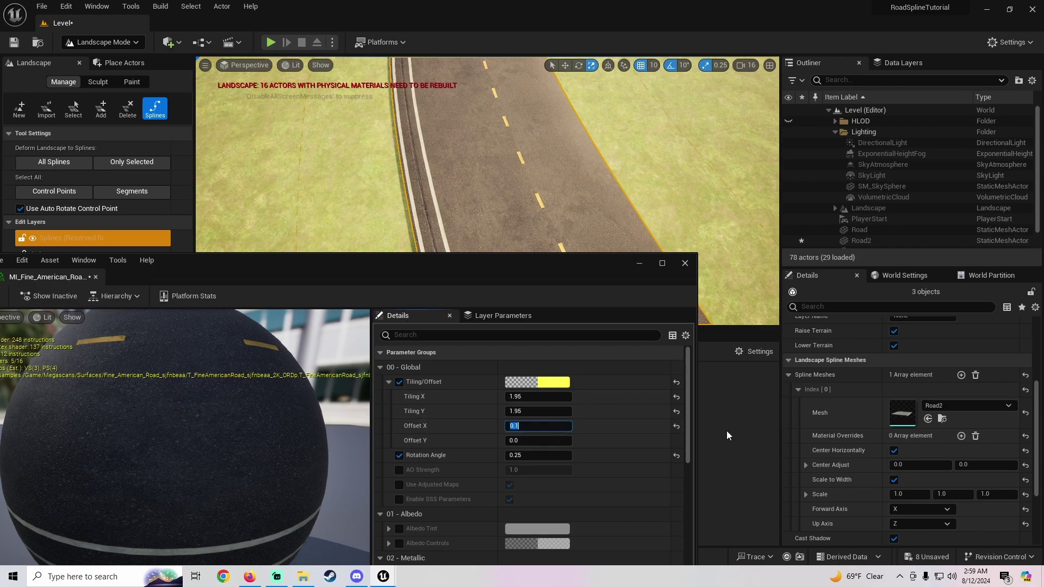
text(0.01)
key(Return)
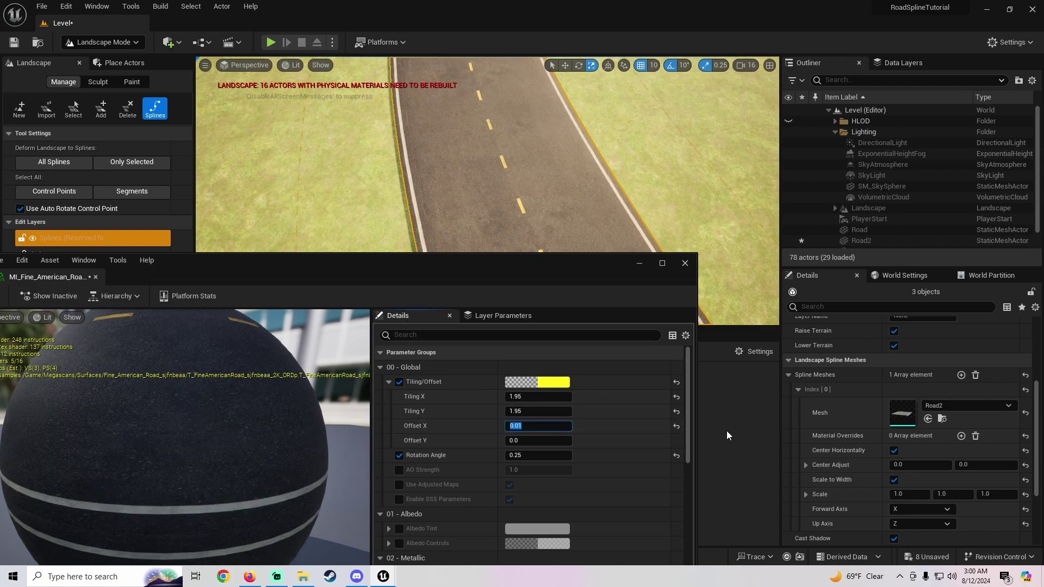
click(530, 425)
click(538, 427)
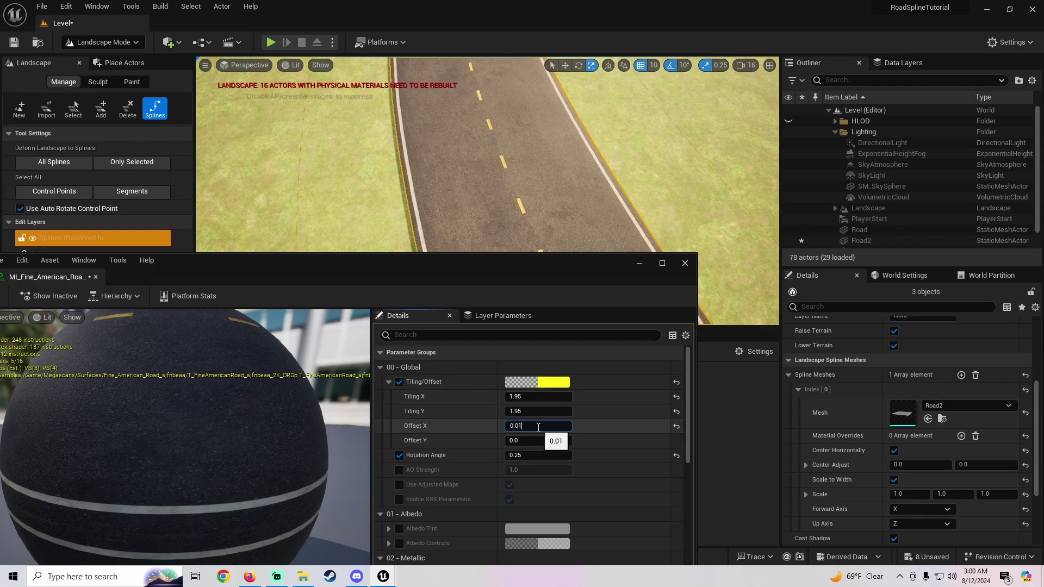
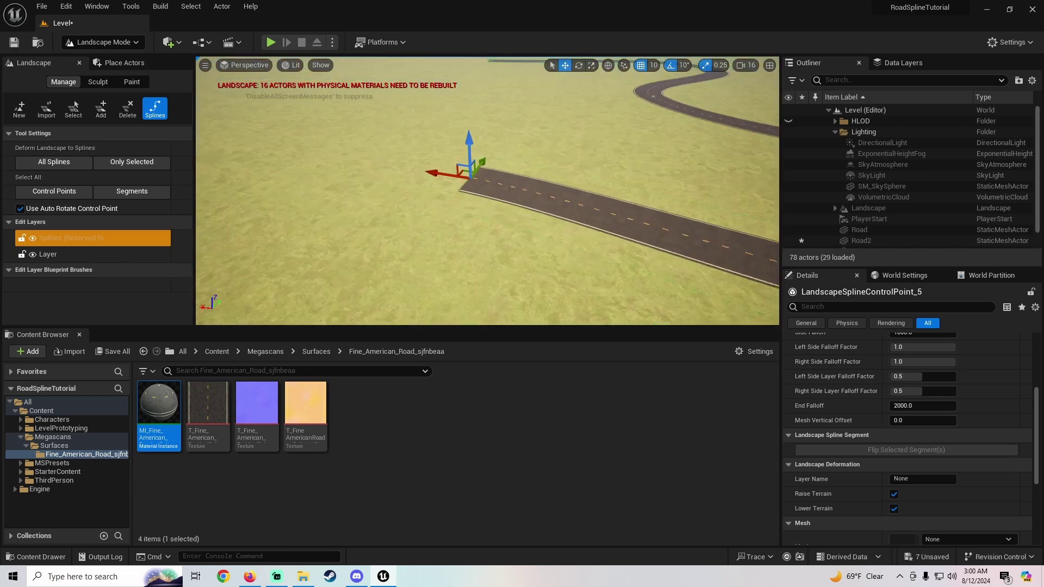
- Raise the road's end control point well above the terrain and extend the spline from it with another control point
drag(436, 189, 436, 87)
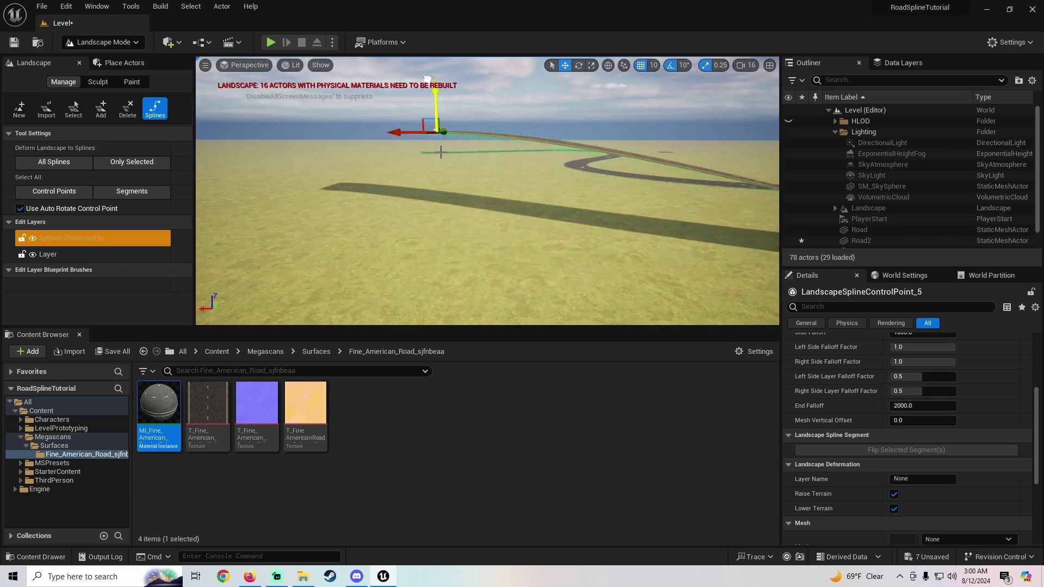
right_drag(520, 188, 375, 144)
ctrl+click(390, 138)
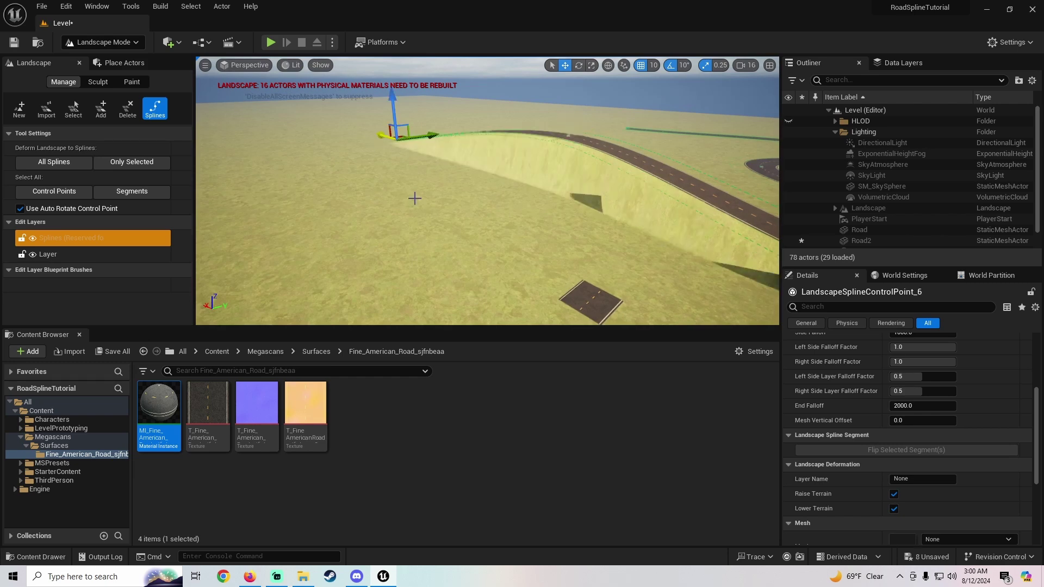
- Extend the road with one more control point and lower that point below the surrounding ground
right_drag(415, 198, 377, 131)
ctrl+click(315, 179)
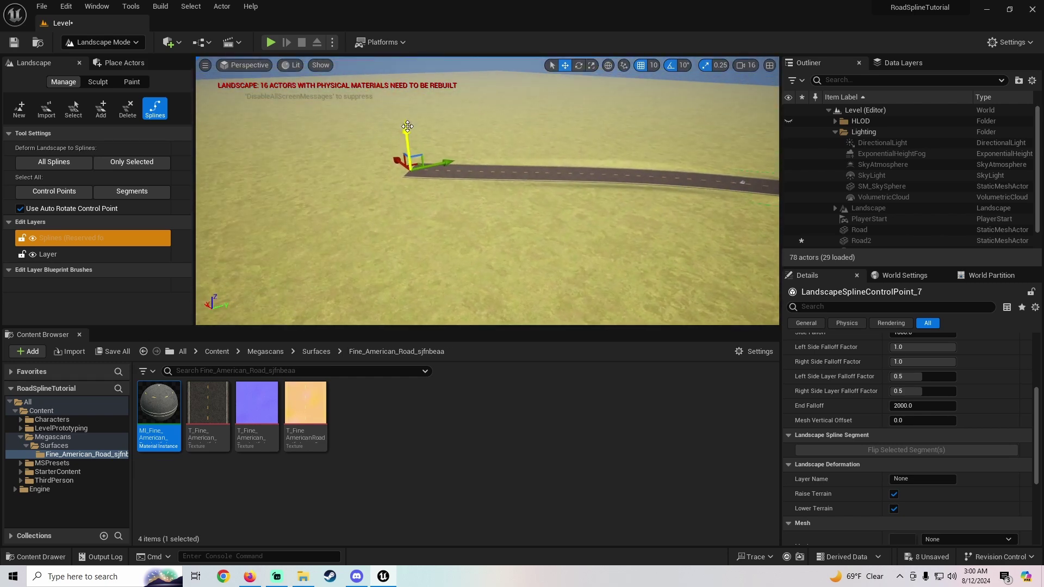
drag(413, 167, 415, 178)
- Continue the road with two more control points and connect it to the existing road's open end
mouse_move(473, 223)
right_down()
mouse_move(539, 209)
mouse_move(392, 239)
mouse_move(492, 231)
right_up()
ctrl+click(579, 130)
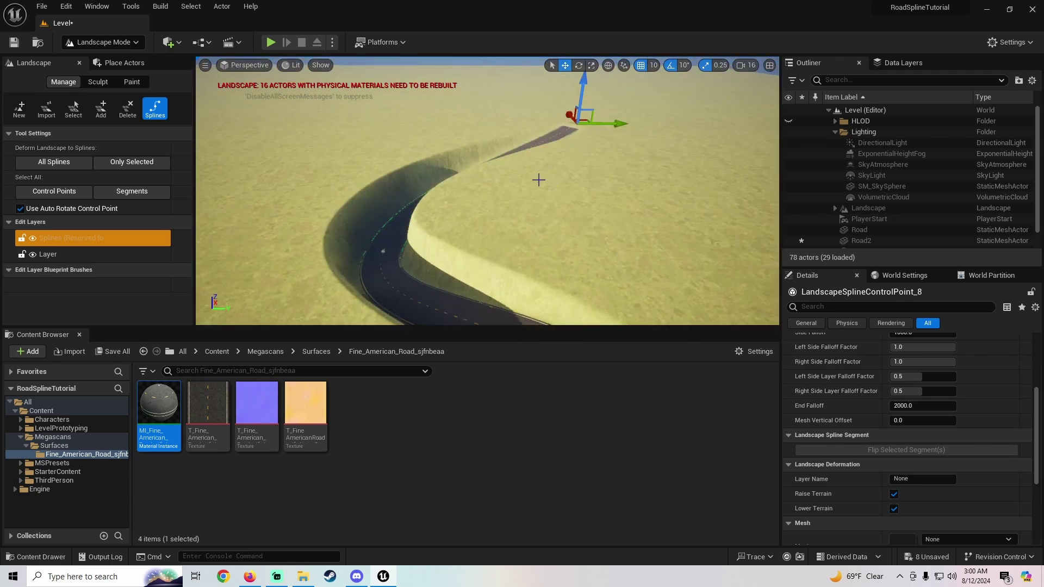
right_drag(538, 180, 685, 138)
right_drag(626, 163, 641, 182)
ctrl+click(529, 153)
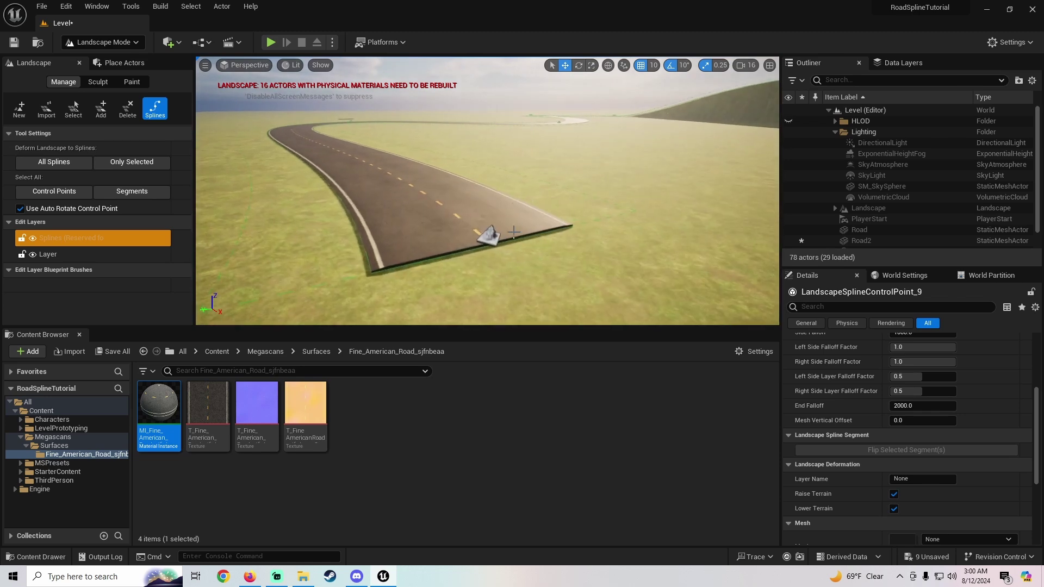
ctrl+click(485, 235)
- Rotate the control point where the two road ends join around its vertical axis
right_drag(486, 236, 603, 266)
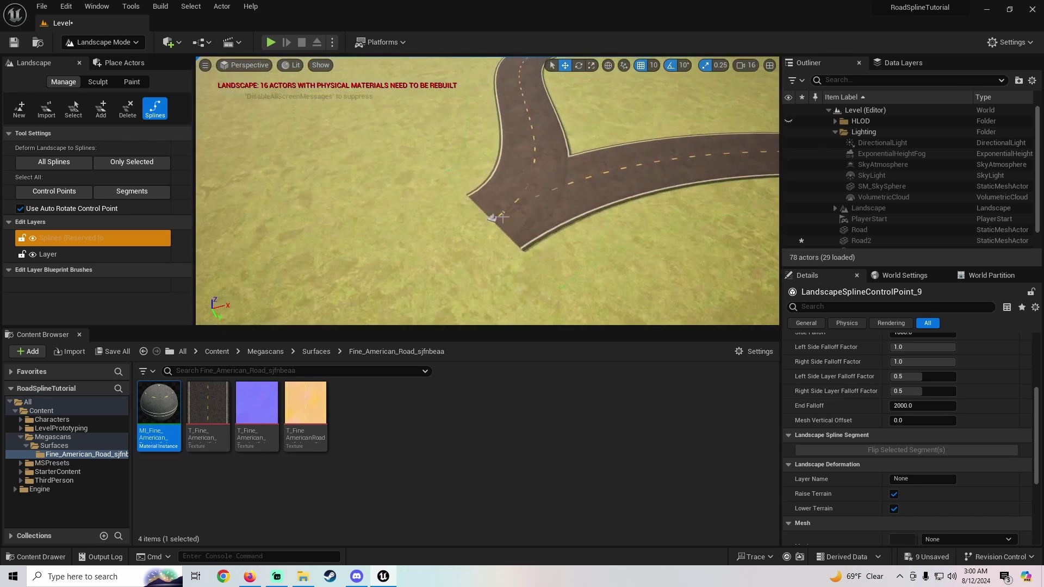
right_drag(448, 224, 403, 213)
key(e)
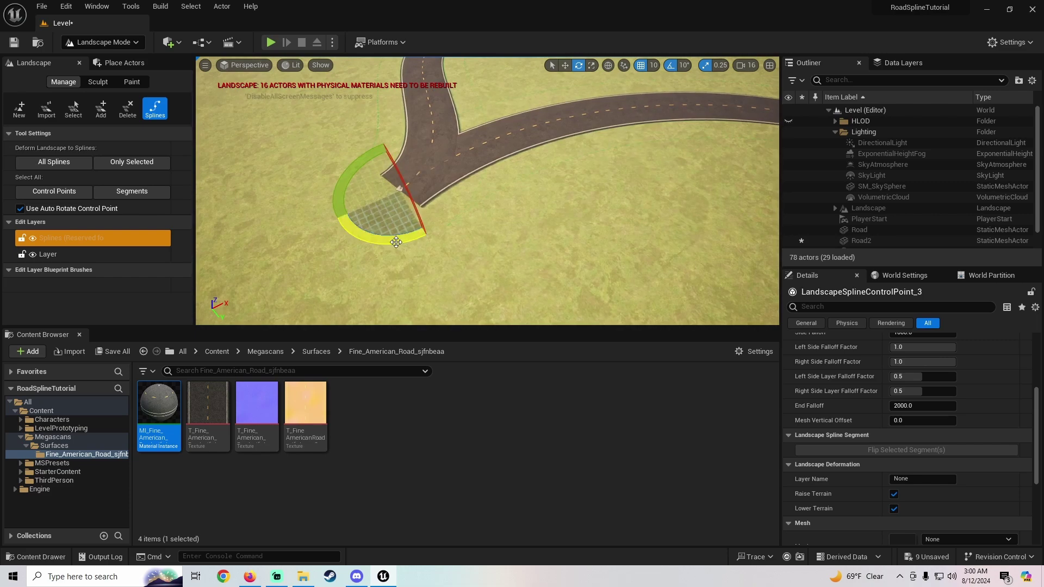
drag(396, 242, 429, 249)
right_drag(429, 249, 415, 168)
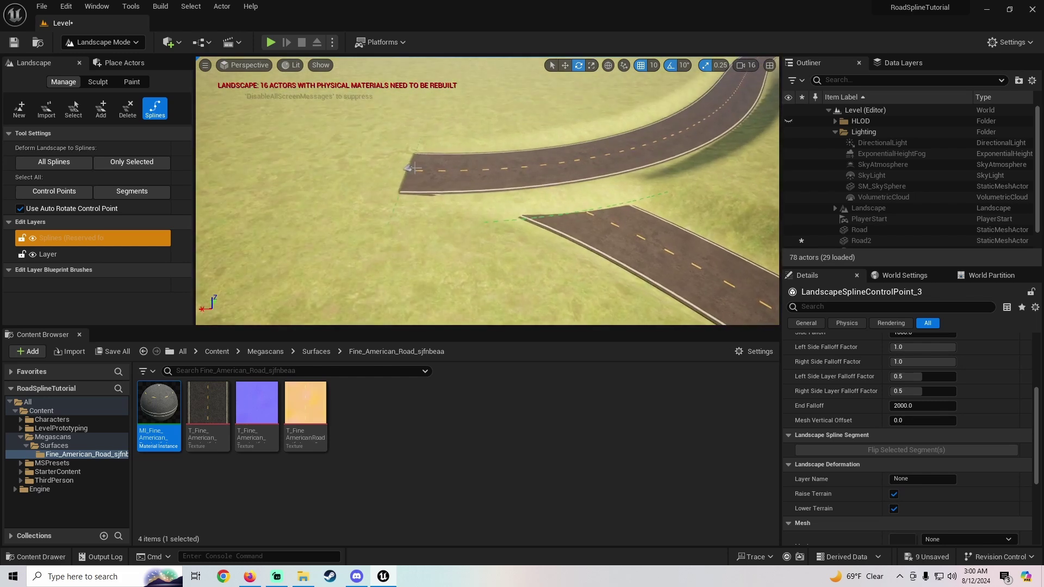
- Rotate the control point at the stretch of road buried in the terrain and raise it slightly
click(406, 166)
drag(440, 194, 402, 157)
right_drag(483, 216, 663, 174)
key(r)
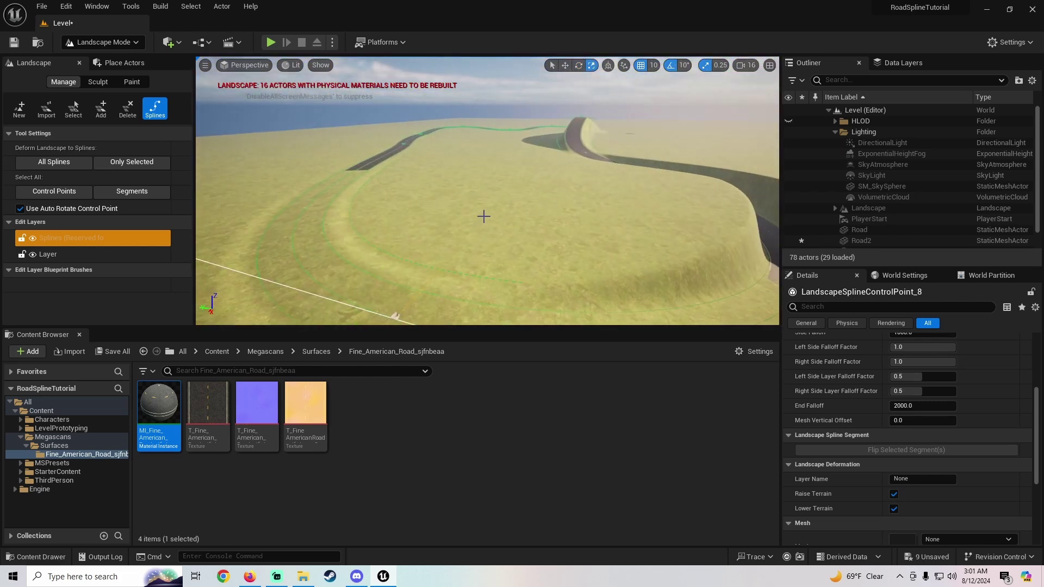
key(w)
key(f)
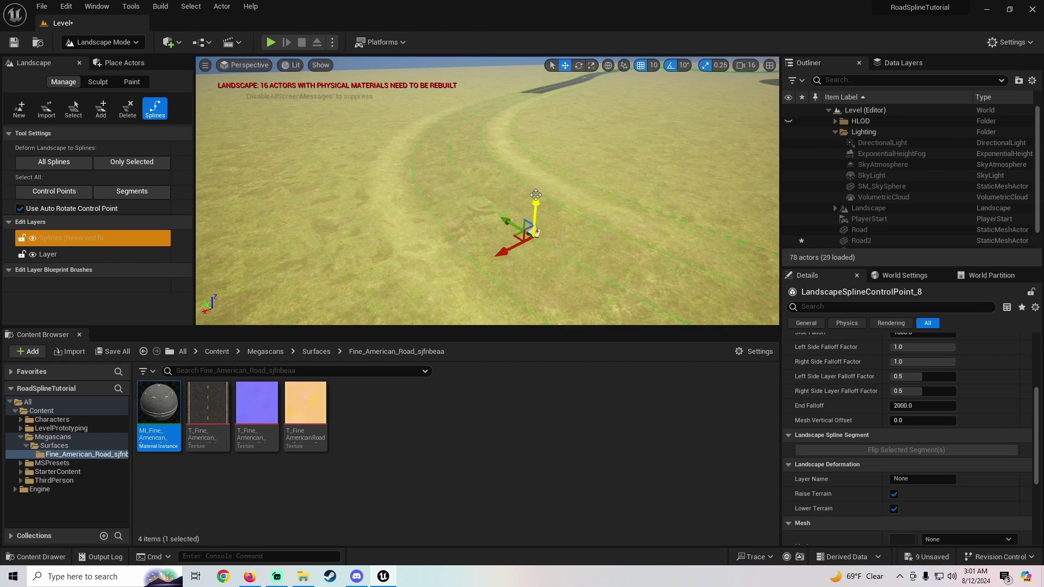
drag(536, 195, 535, 182)
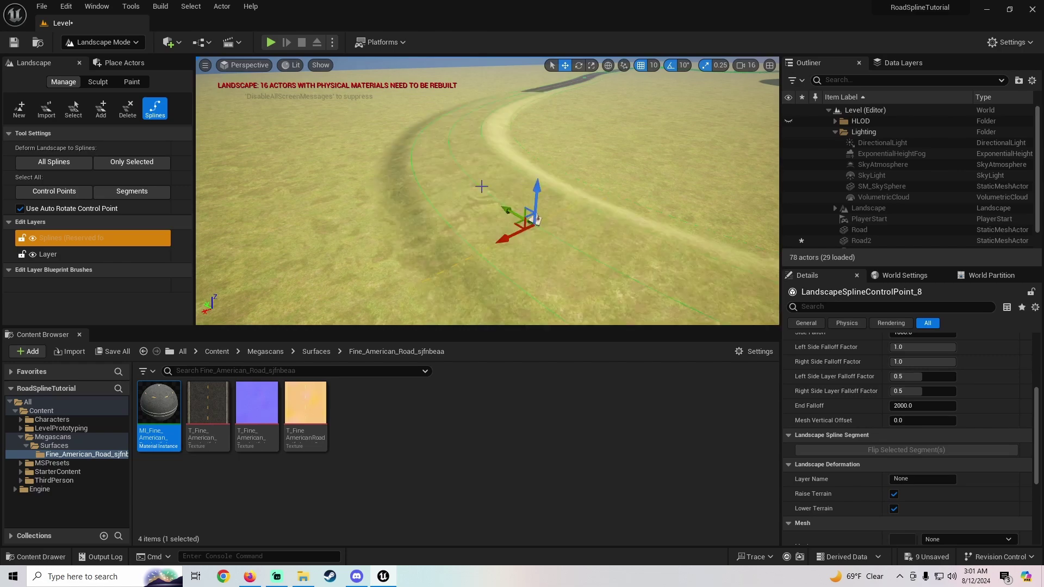
- Move the buried stretch's control point horizontally along its red axis toward the outside of the bend
mouse_move(480, 185)
right_down()
mouse_move(533, 191)
mouse_move(604, 164)
mouse_move(522, 201)
mouse_move(536, 187)
mouse_move(481, 182)
right_up()
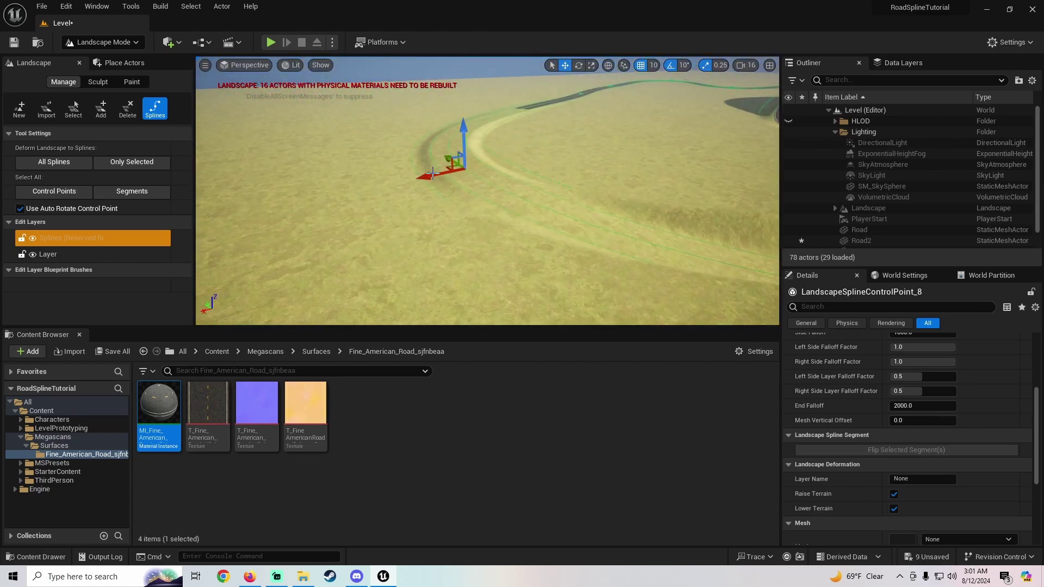
drag(432, 173, 376, 184)
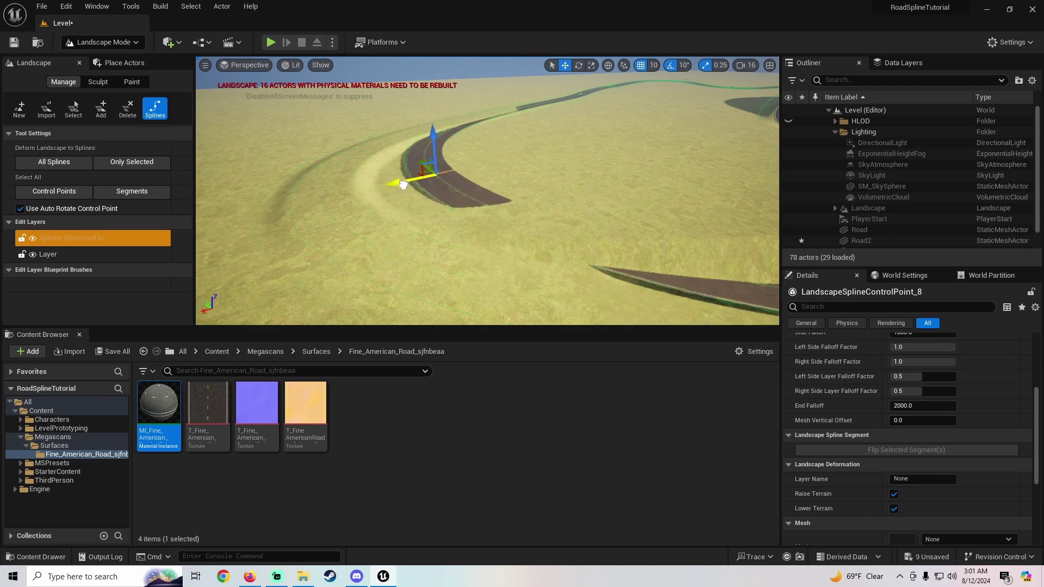
right_drag(377, 184, 462, 152)
right_drag(414, 184, 463, 219)
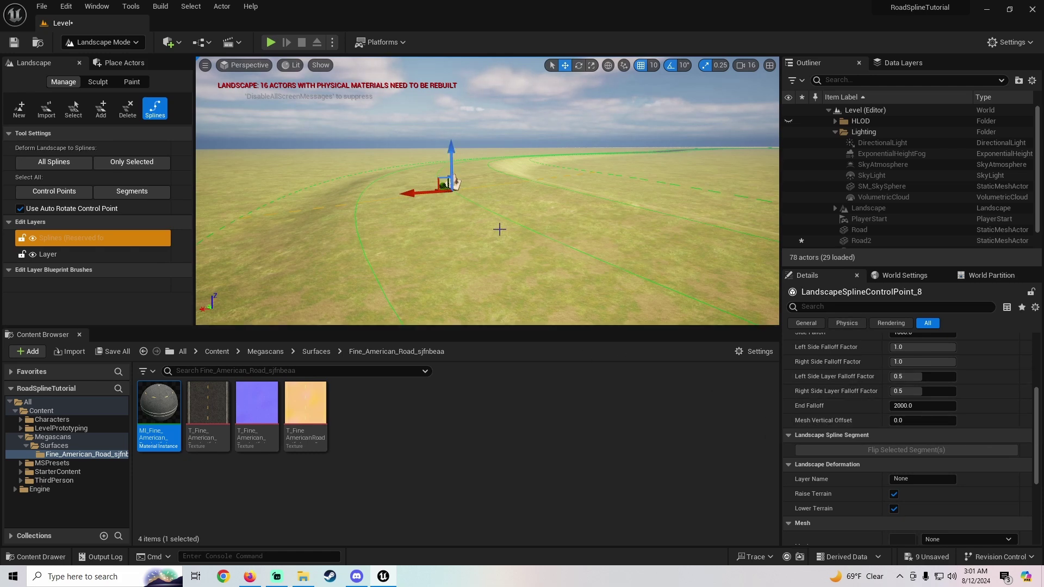
- Increase this control point's Mesh Vertical Offset to about 56.5 to lift the road mesh above the ground
right_drag(515, 261, 550, 288)
right_drag(473, 203, 478, 210)
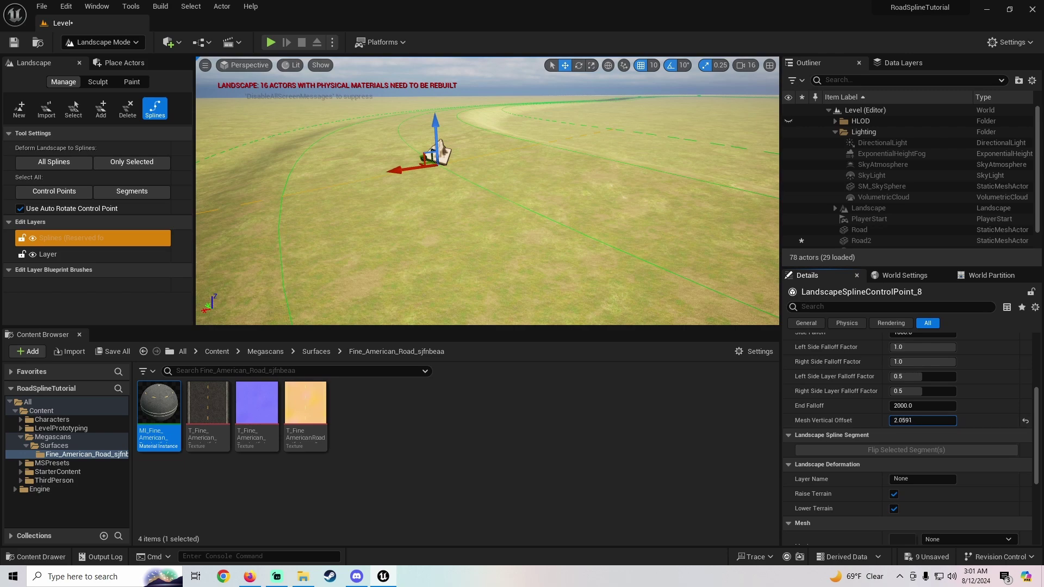
mouse_move(923, 420)
mouse_down()
mouse_move(955, 420)
mouse_move(924, 420)
mouse_move(943, 420)
mouse_up()
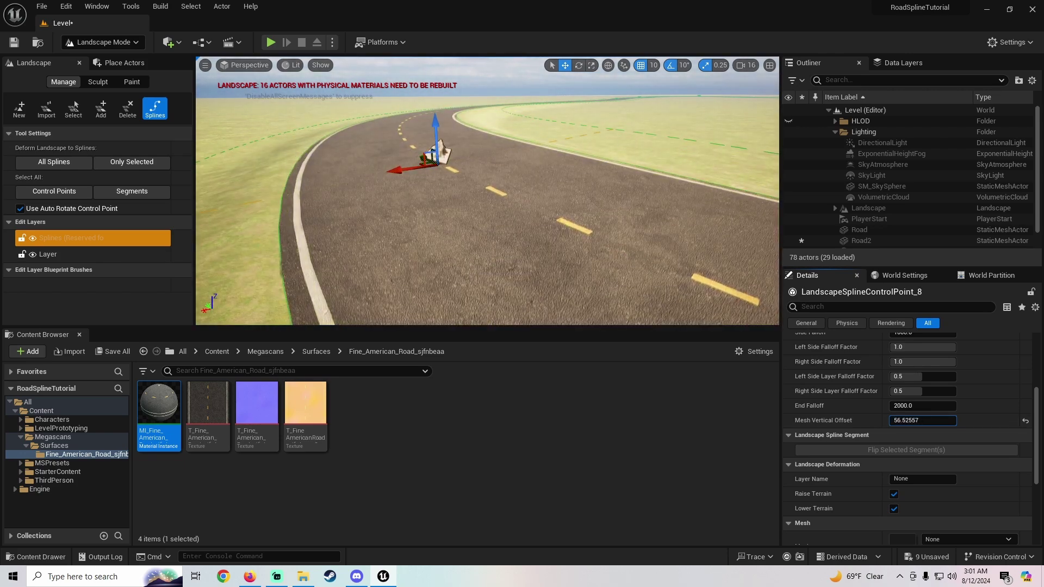
- Select all connected control points of the road and set their Mesh Vertical Offset to 500
right_drag(614, 218, 753, 212)
key(w)
right_drag(640, 296, 756, 294)
scroll(888, 394, up, 5)
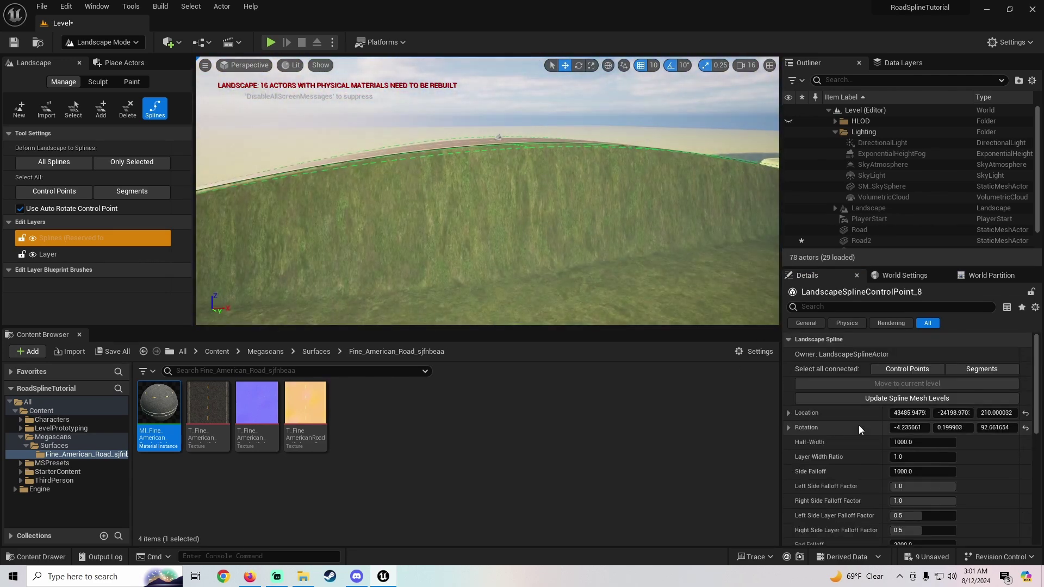
click(901, 369)
right_drag(482, 268, 647, 291)
right_drag(478, 185, 476, 184)
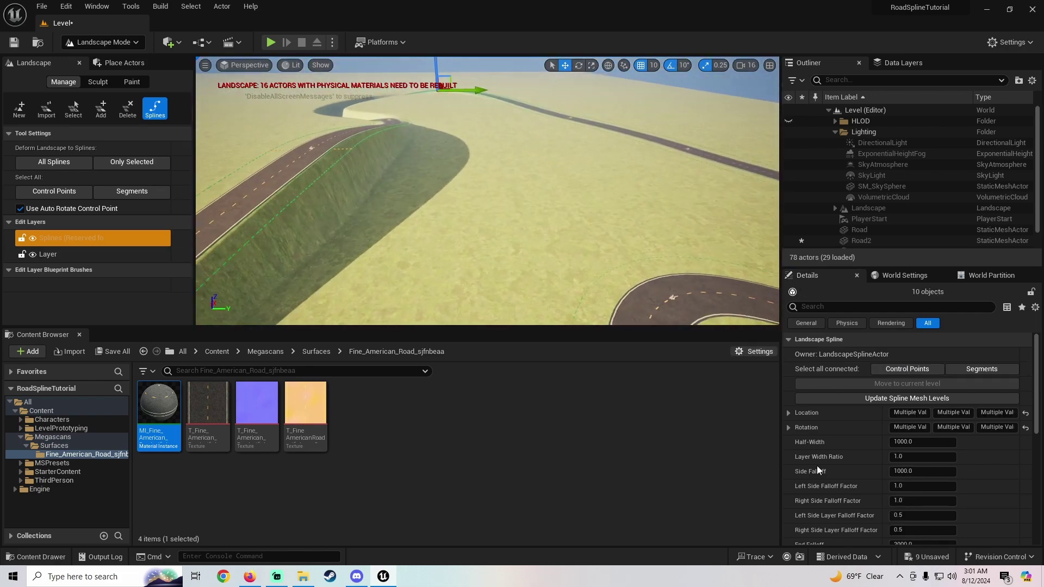
scroll(846, 462, down, 4)
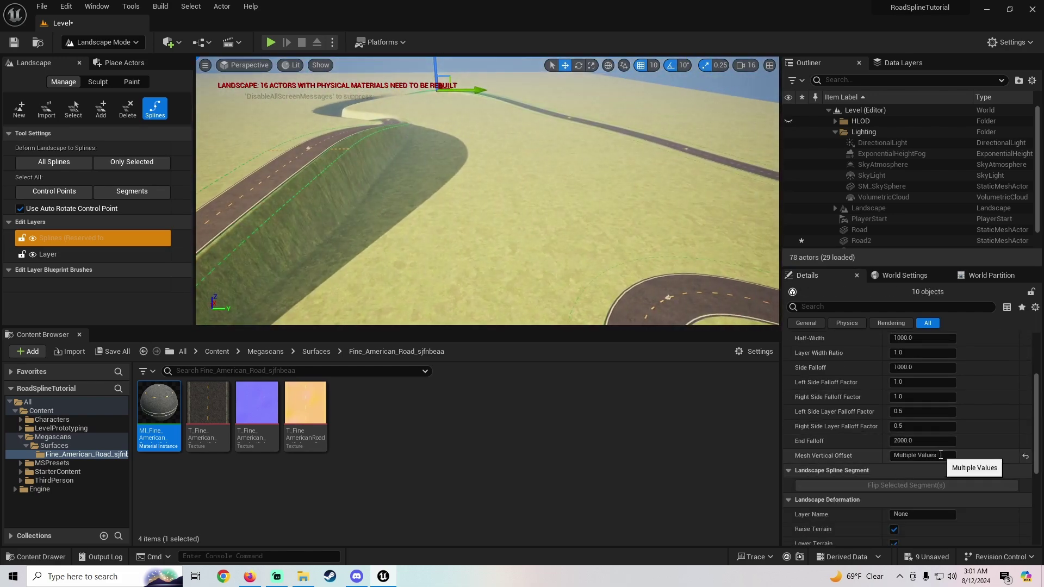
click(940, 454)
text(500)
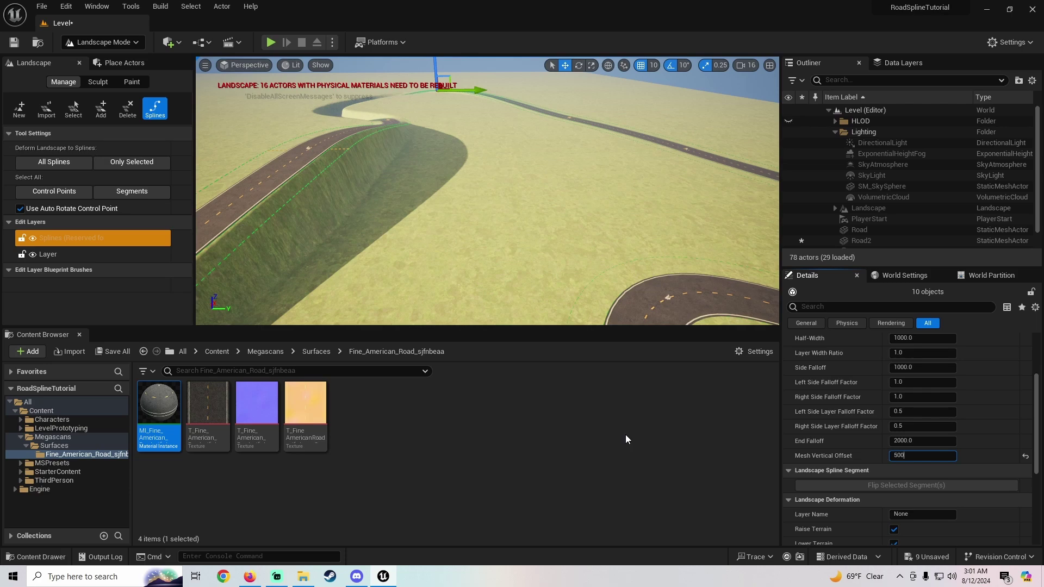
key(Return)
- Undo the Mesh Vertical Offset change on the connected control points
right_drag(487, 190, 530, 220)
right_drag(335, 161, 374, 147)
key(ctrl+z)
- Select all connected control points of the road and set their Side Falloff to 4000
right_drag(474, 201, 470, 181)
click(470, 181)
right_drag(497, 135, 488, 128)
scroll(868, 461, up, 5)
click(905, 370)
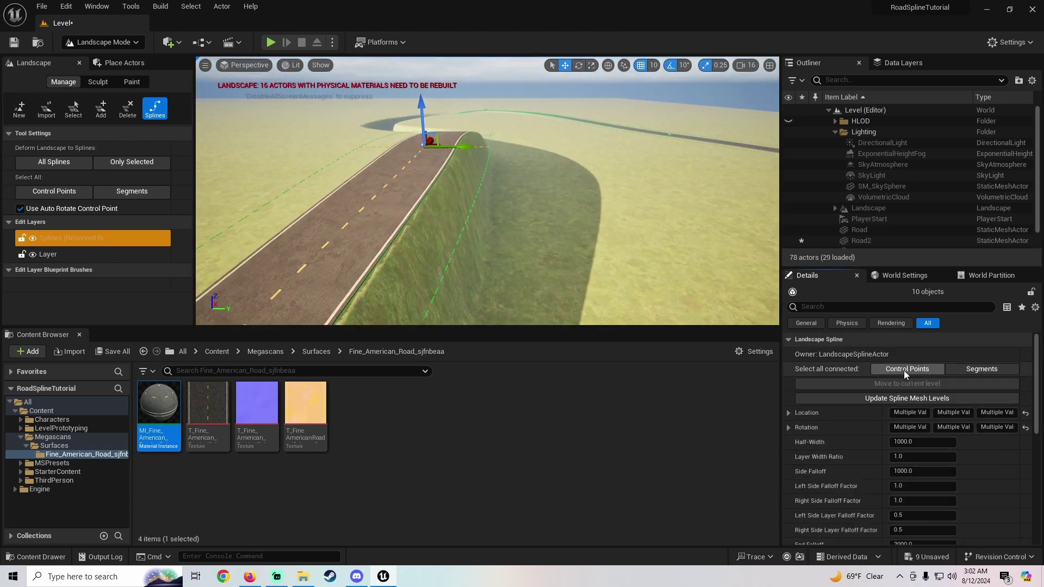
scroll(849, 441, down, 3)
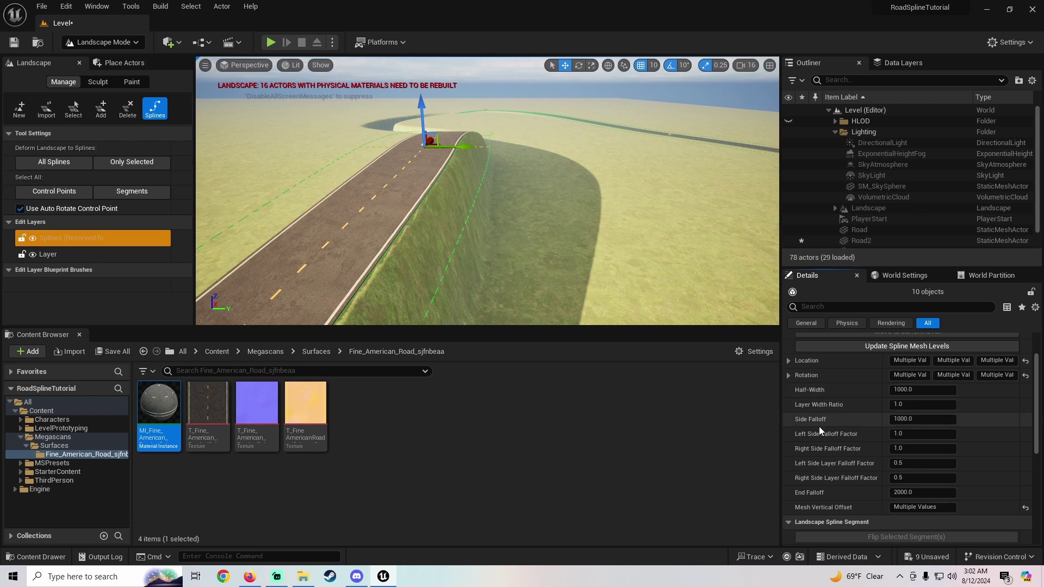
click(904, 419)
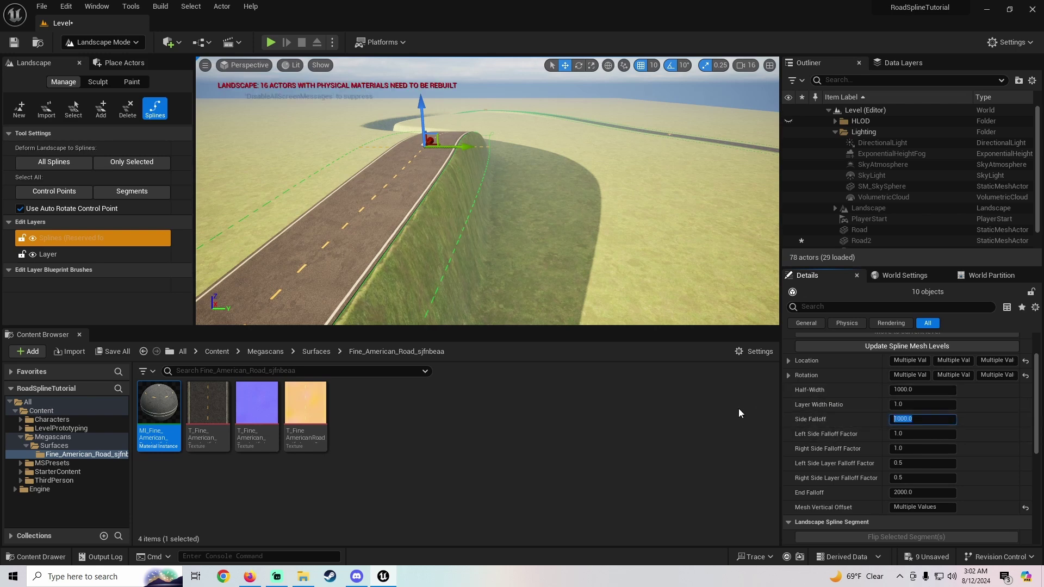
text(4000)
key(Return)
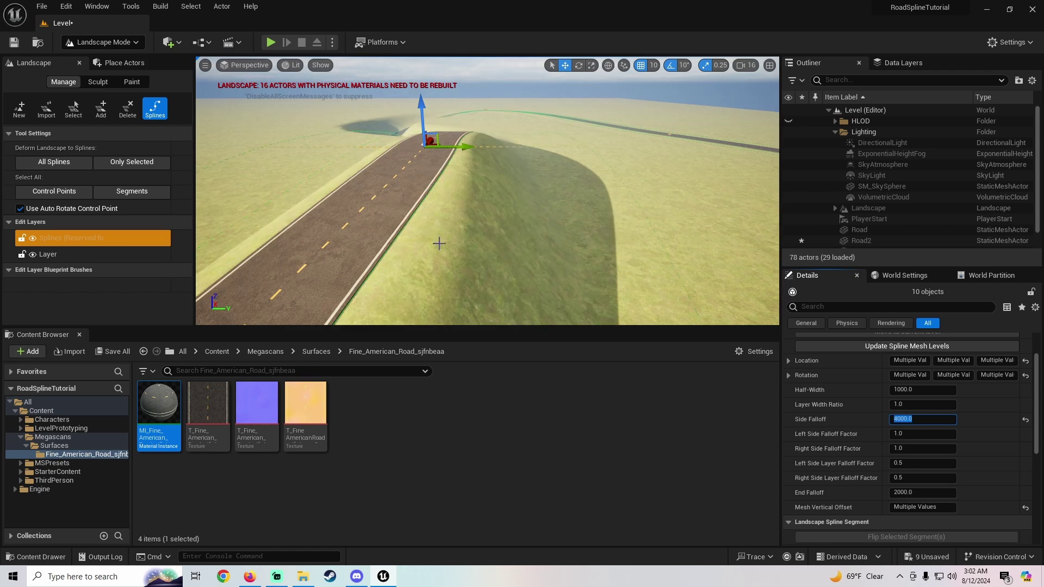
- Set the Side Falloff of all selected road control points to 7000 and check the terrain slopes beside the road
right_drag(419, 113, 454, 176)
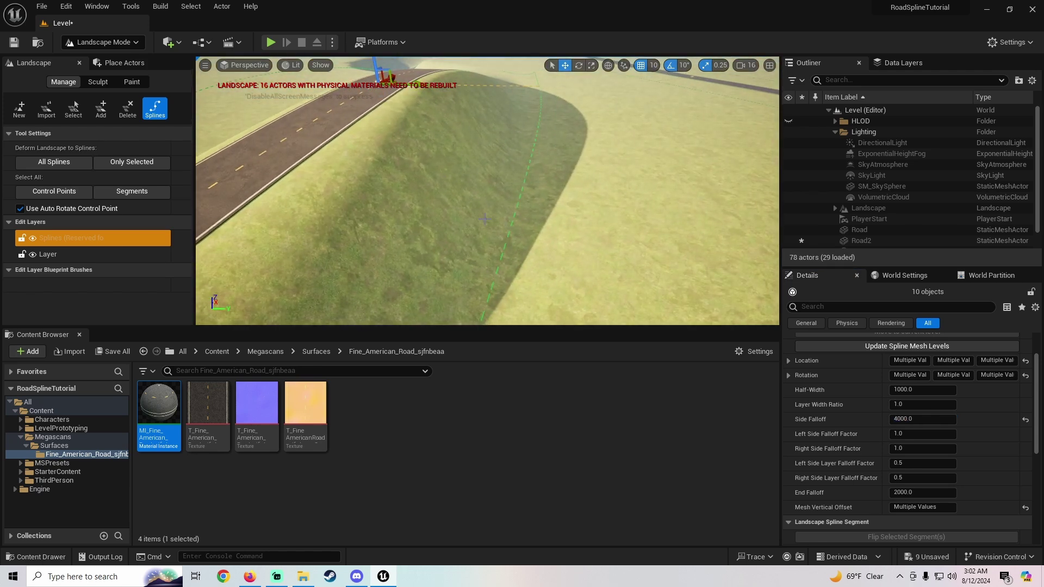
right_drag(484, 218, 462, 193)
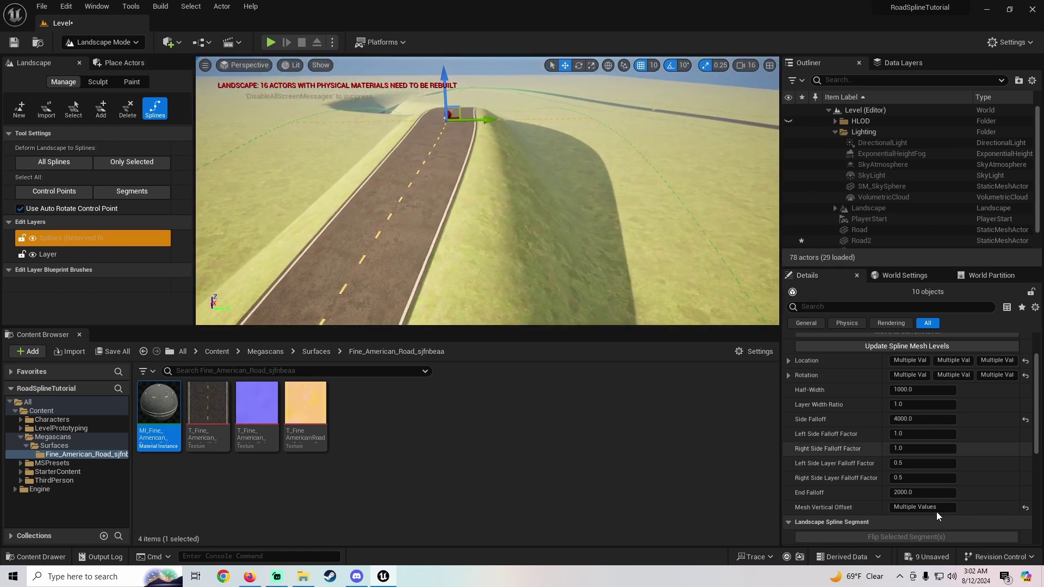
click(920, 418)
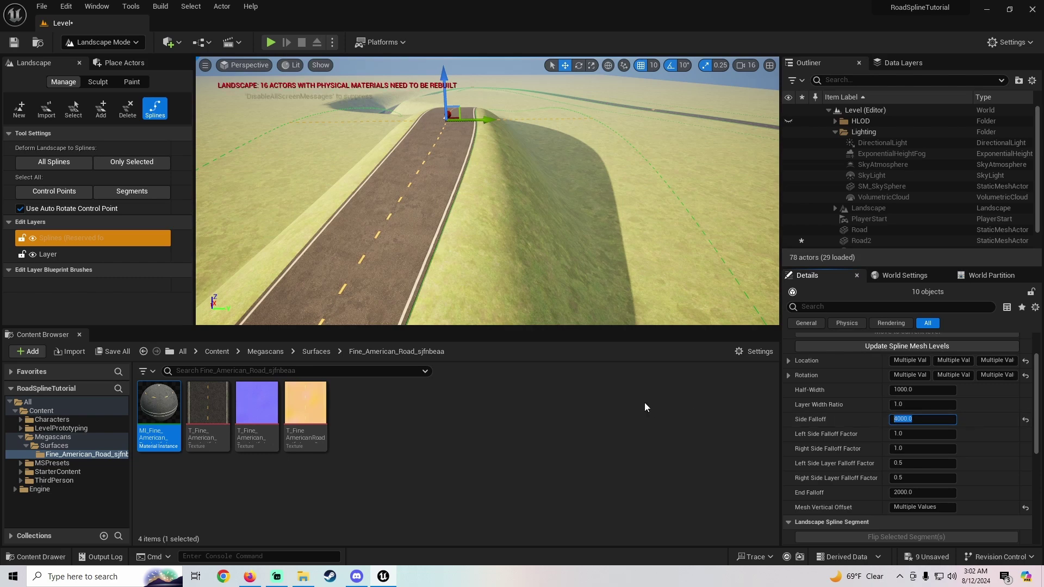
key(Return)
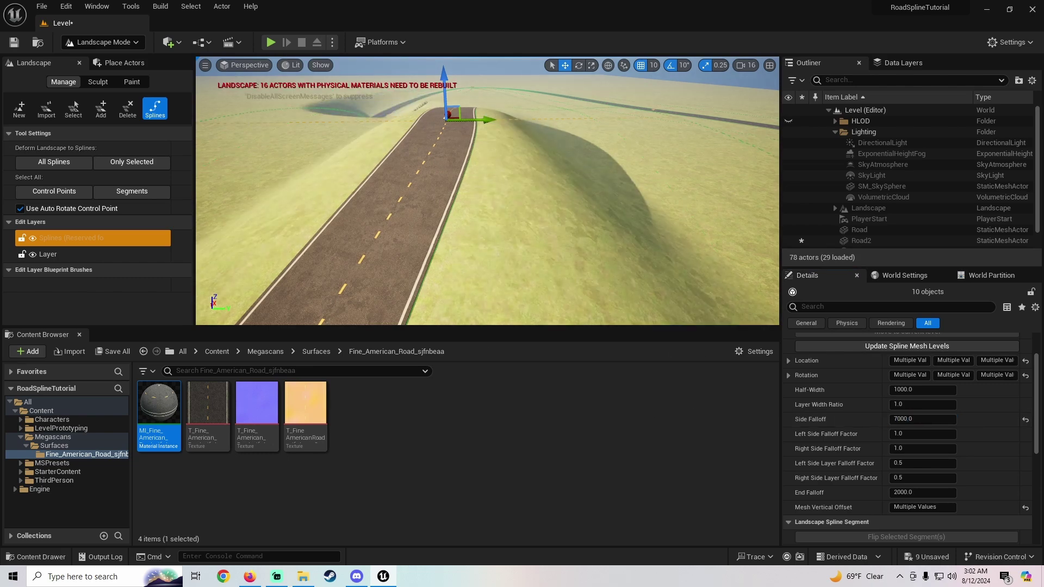
key(w)
right_drag(487, 190, 419, 204)
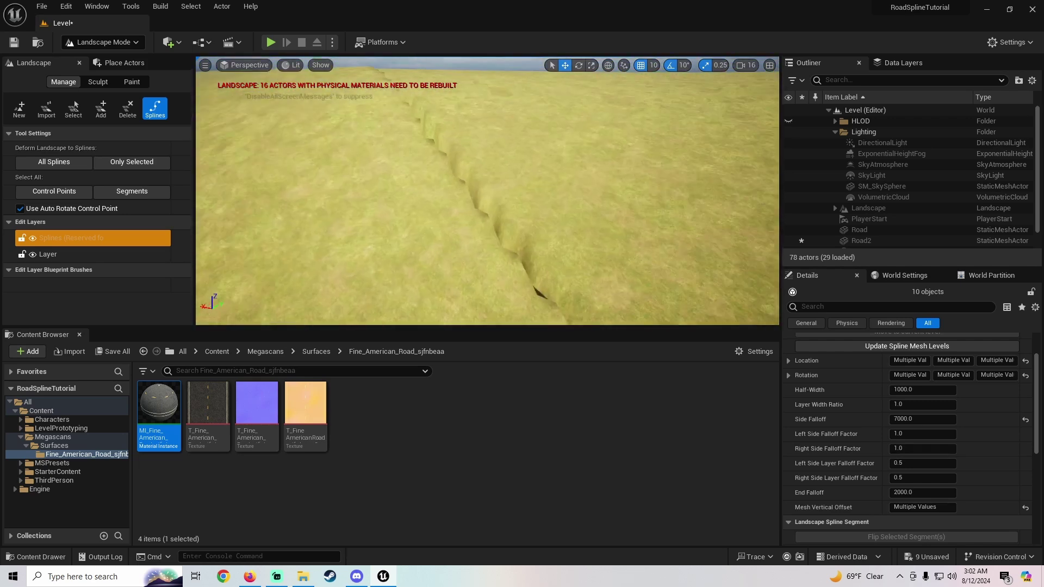
key(s)
right_drag(446, 163, 381, 160)
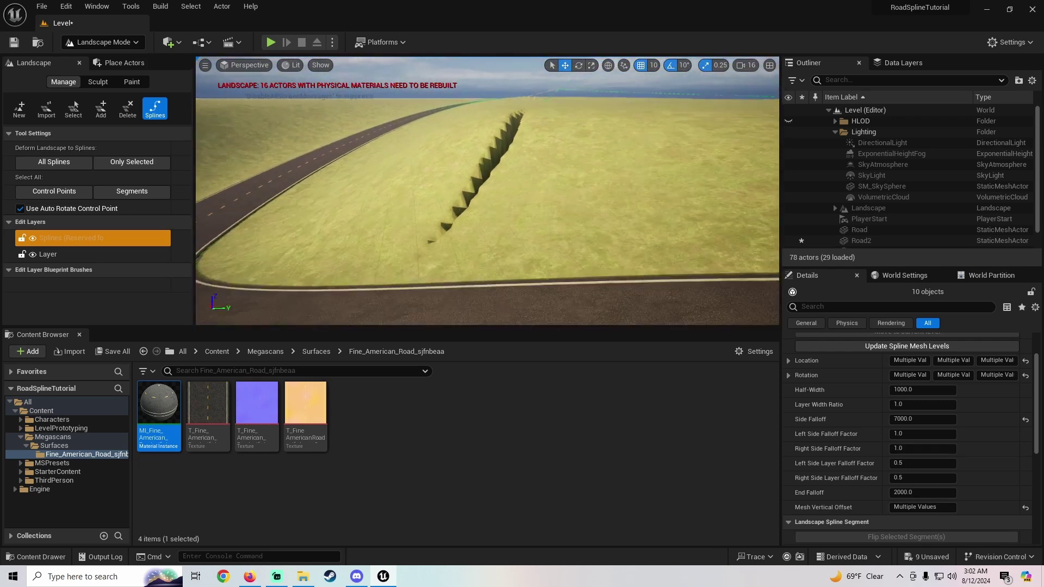
right_drag(251, 162, 247, 161)
- Select only the control point at the road's sharp bend and reduce its Side Falloff to about 2101
click(928, 416)
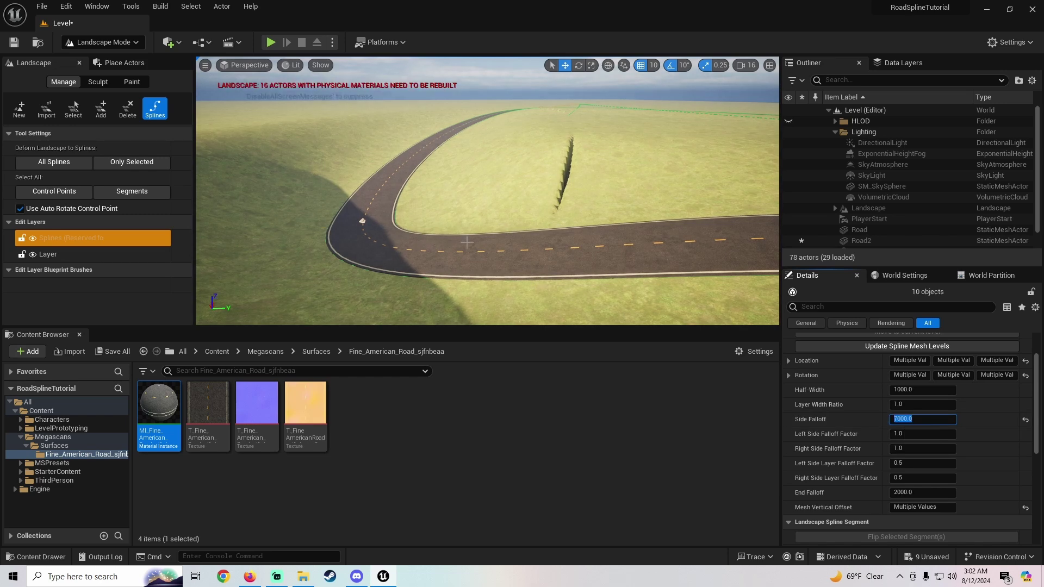
click(362, 220)
key(w)
mouse_move(362, 220)
right_down()
mouse_move(343, 226)
mouse_move(376, 235)
right_up()
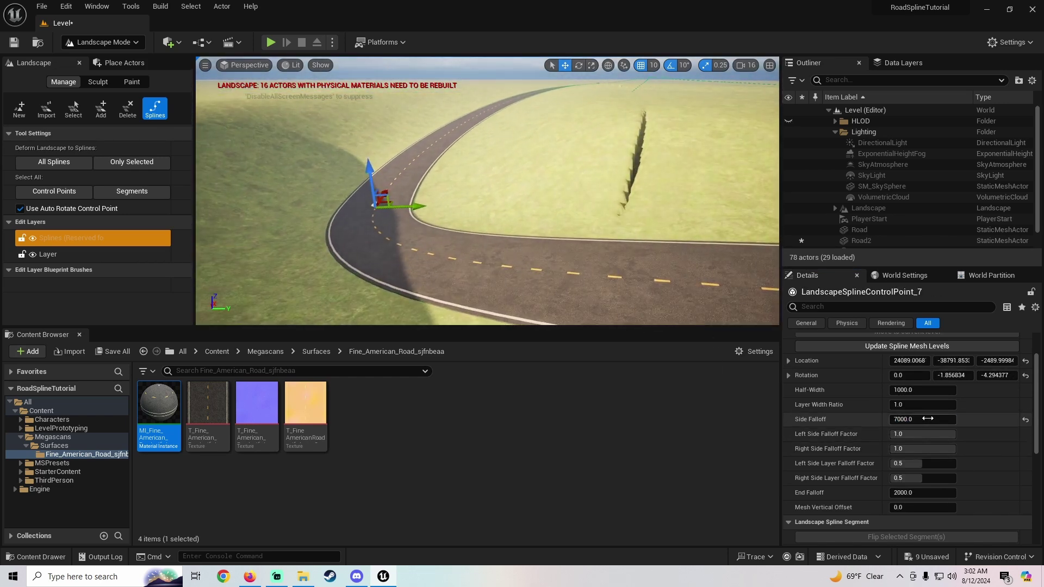
drag(925, 418, 921, 419)
key(w)
right_drag(584, 148, 691, 148)
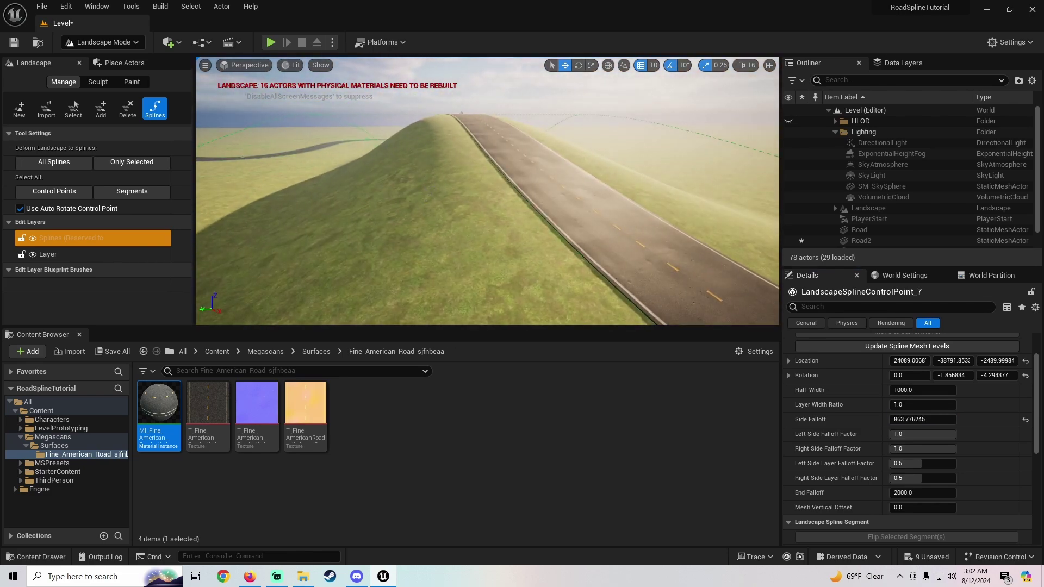
right_drag(433, 178, 480, 184)
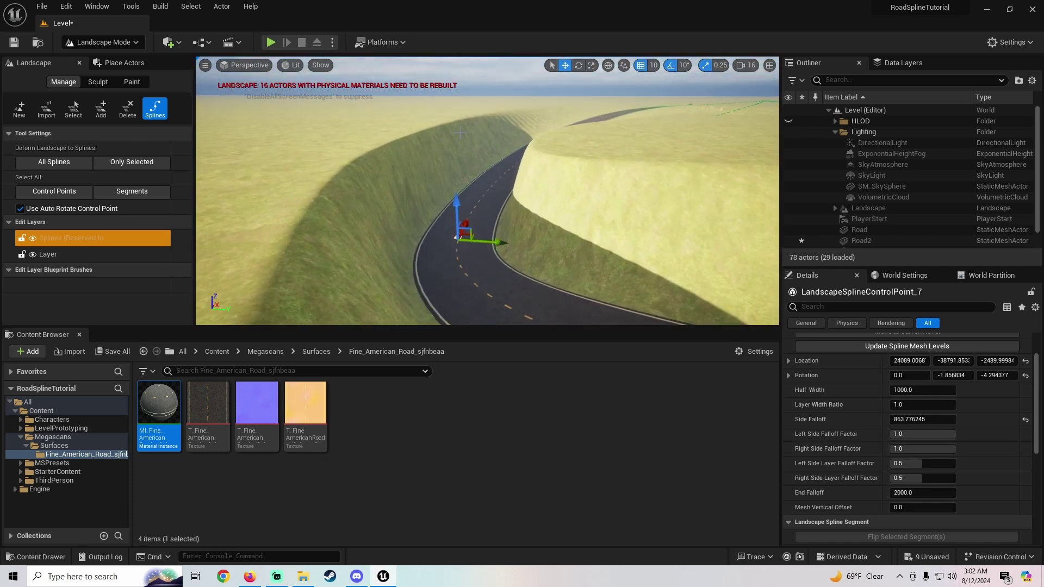
right_drag(454, 242, 486, 267)
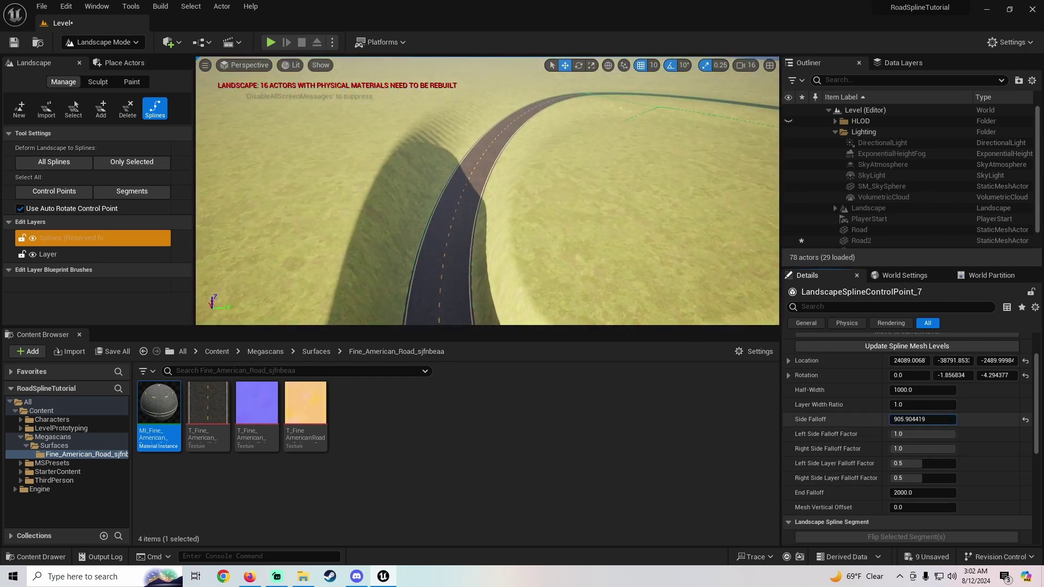
right_drag(549, 222, 550, 223)
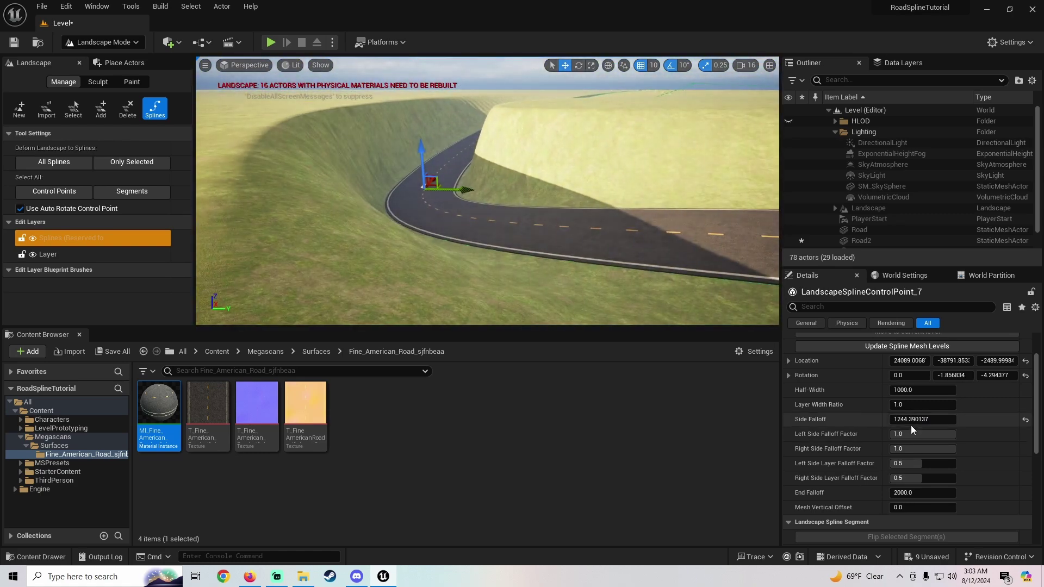
right_drag(615, 234, 609, 261)
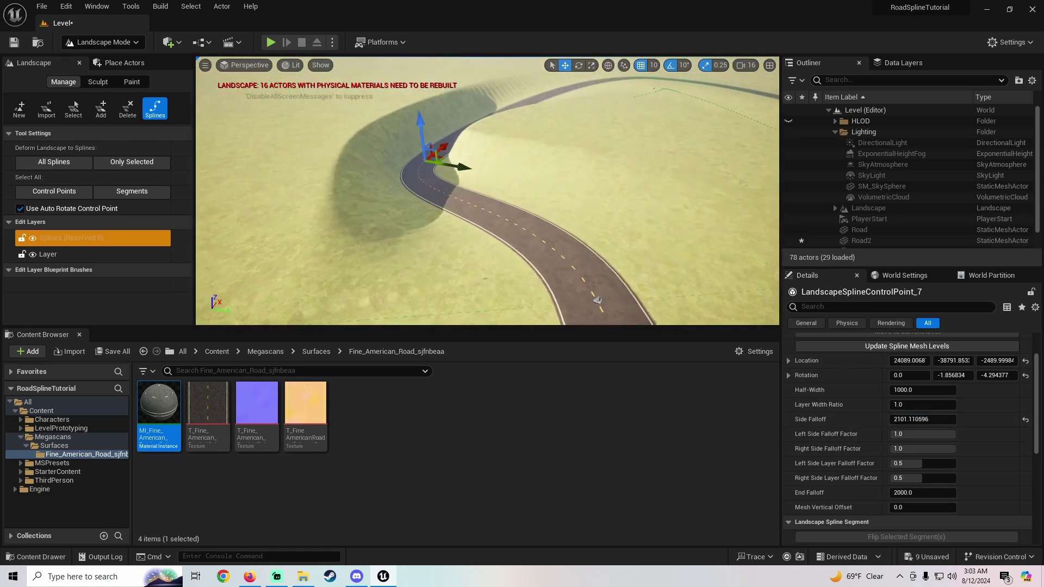
- Select all connected control points of the road and set their Half-Width to 2000
scroll(850, 487, up, 3)
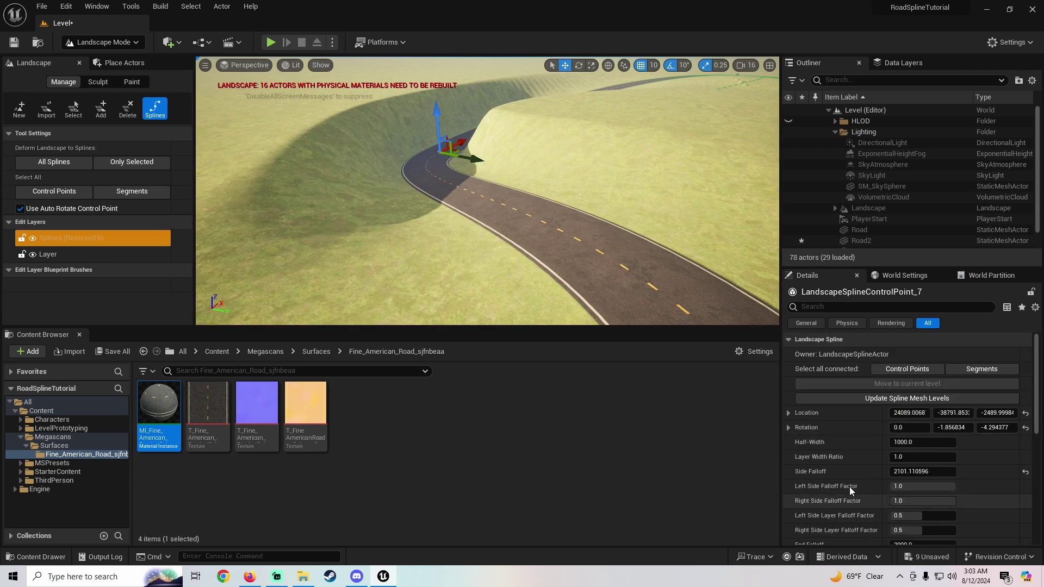
click(911, 371)
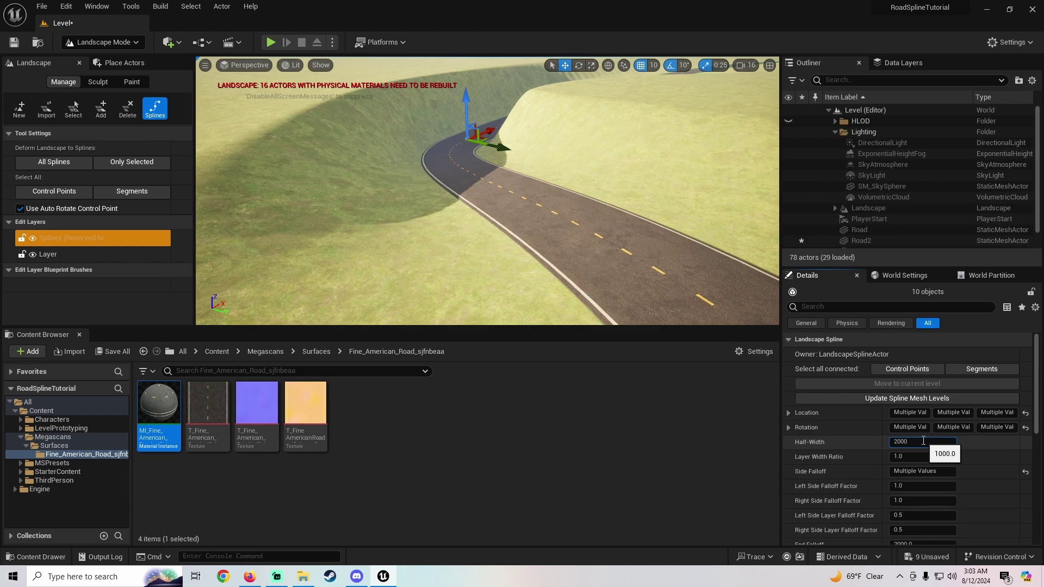
key(Return)
right_drag(615, 218, 397, 233)
key(w)
right_drag(488, 190, 488, 190)
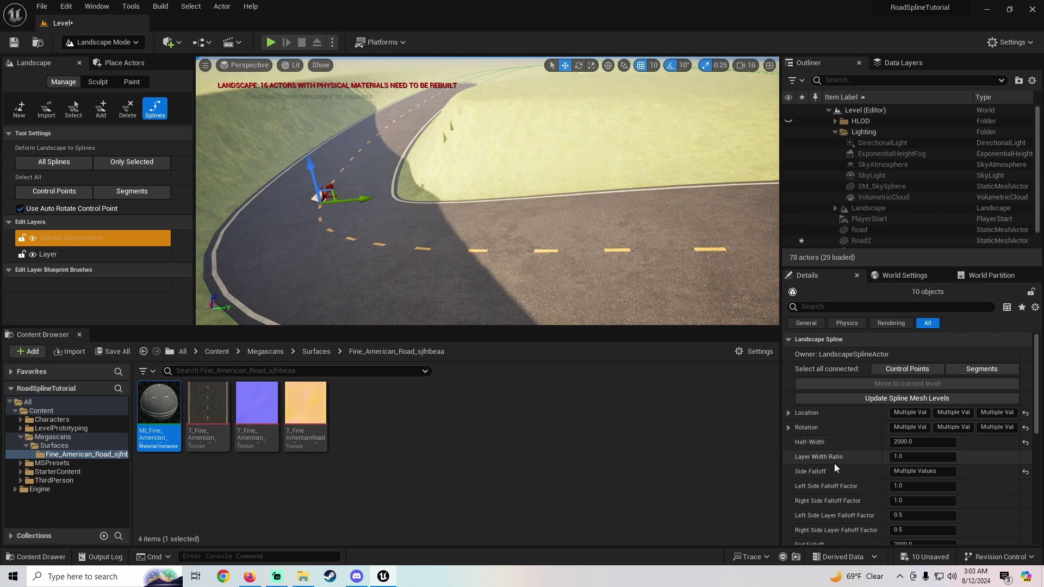
- Try Left Side Falloff Factors of 0.1 and 0.2 on the selected control points, and restore the factor to 1
scroll(833, 463, down, 3)
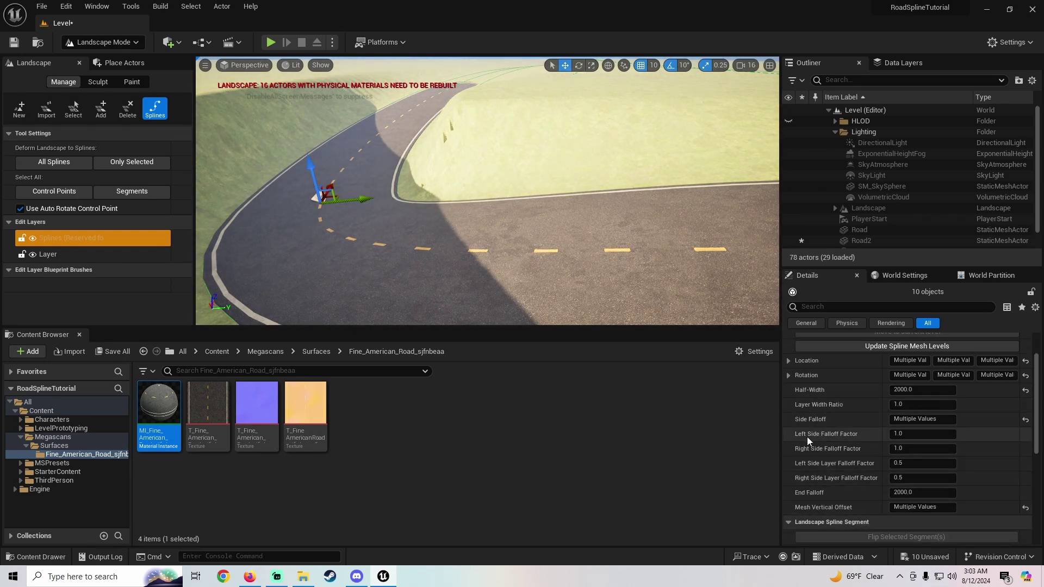
click(923, 434)
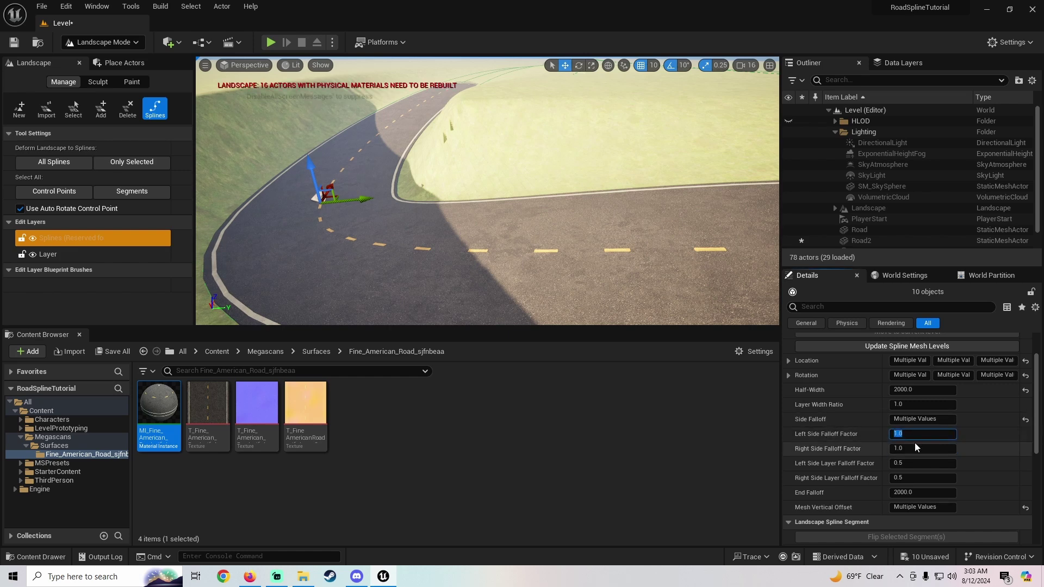
key(Return)
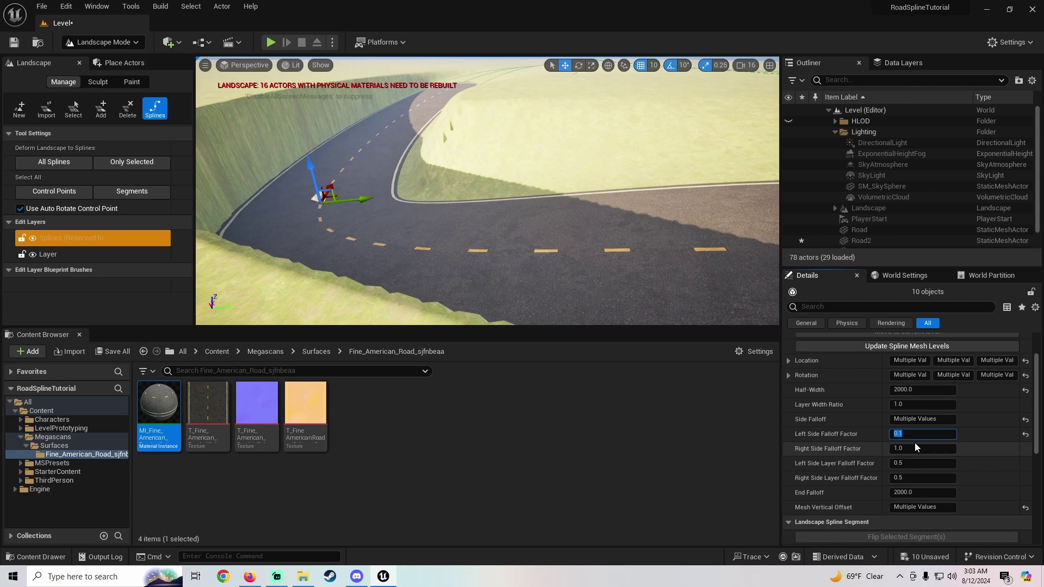
text(.2)
key(Return)
right_drag(348, 187, 261, 187)
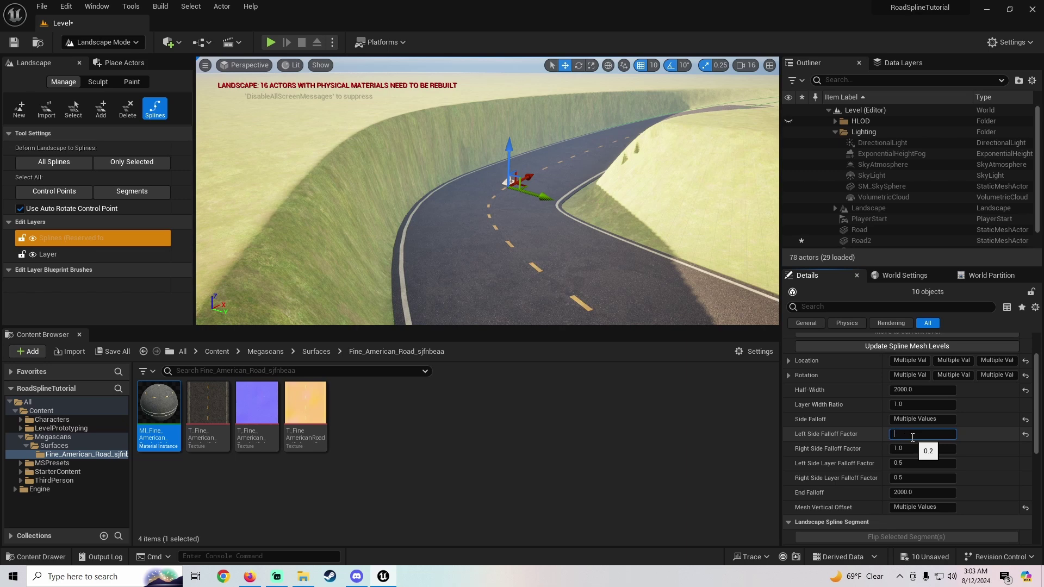
text(1)
key(Return)
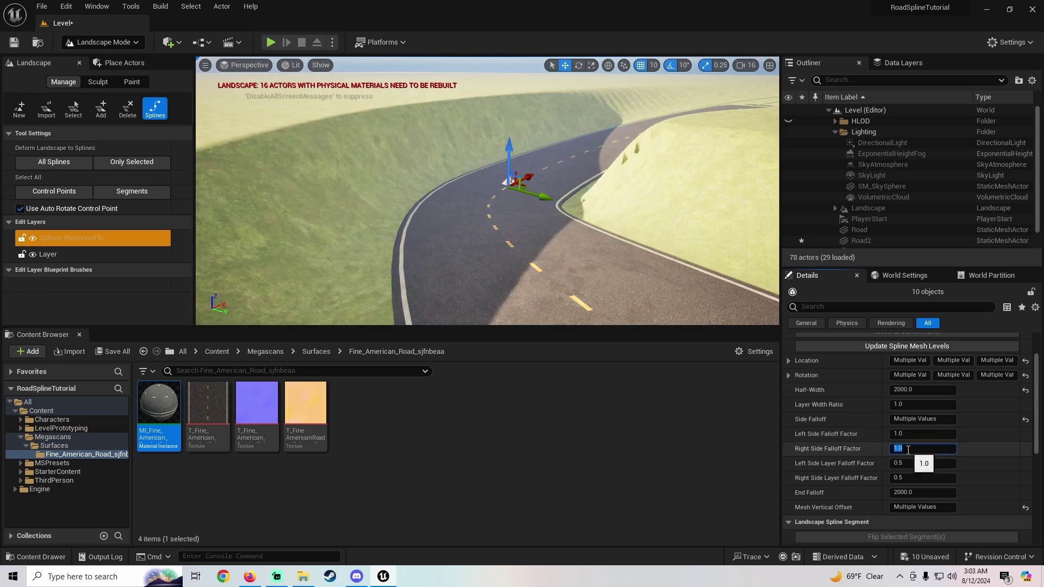
- Try a Right Side Falloff Factor of 0.2 on the selected control points and restore it to 1
text(0.2)
key(Return)
right_drag(486, 234, 542, 172)
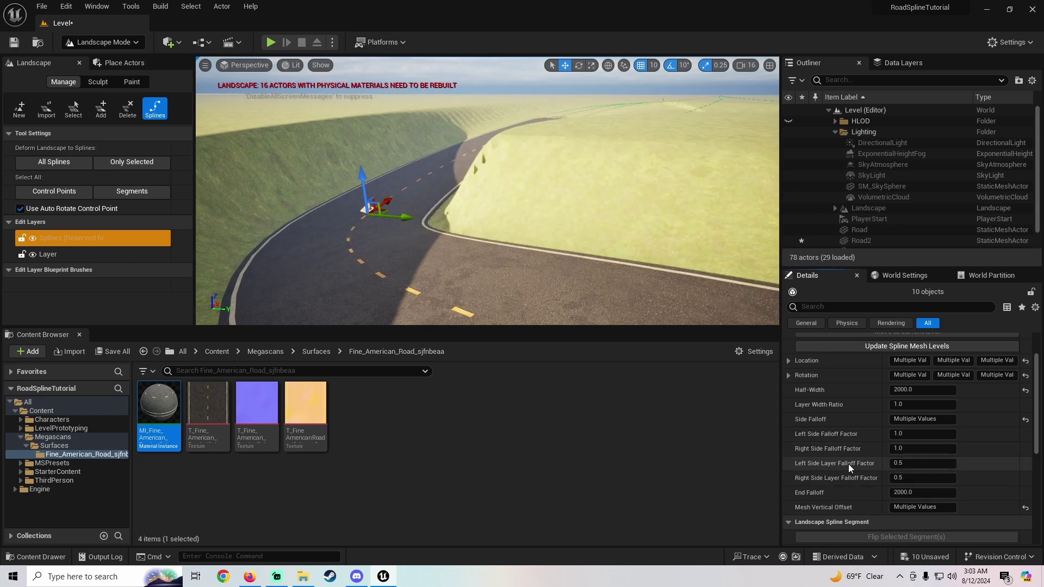
- Try an End Falloff of 0 on the selected control points and reset it to the default 2000
click(920, 492)
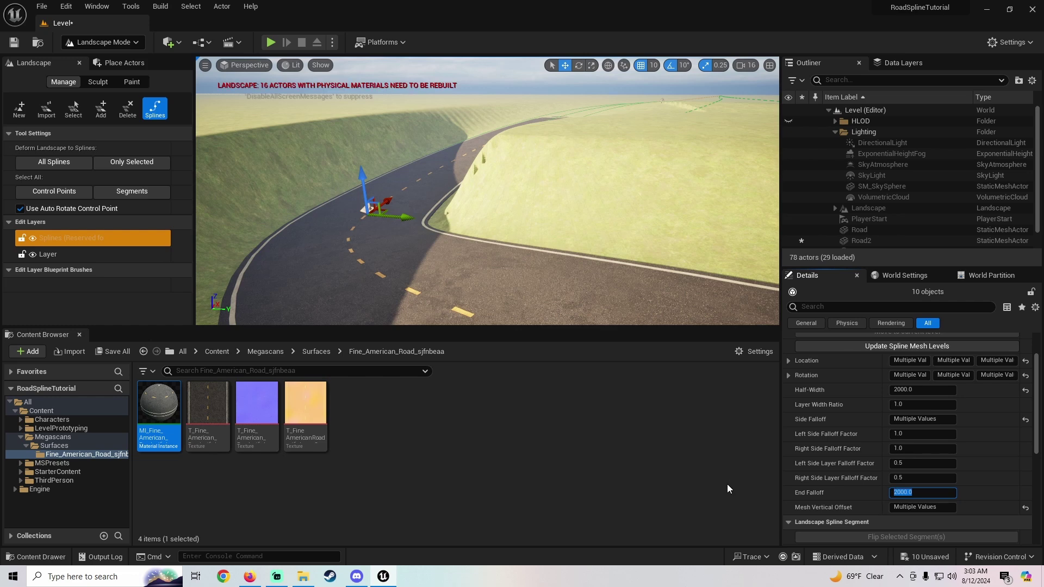
right_drag(577, 223, 729, 179)
right_drag(484, 228, 484, 228)
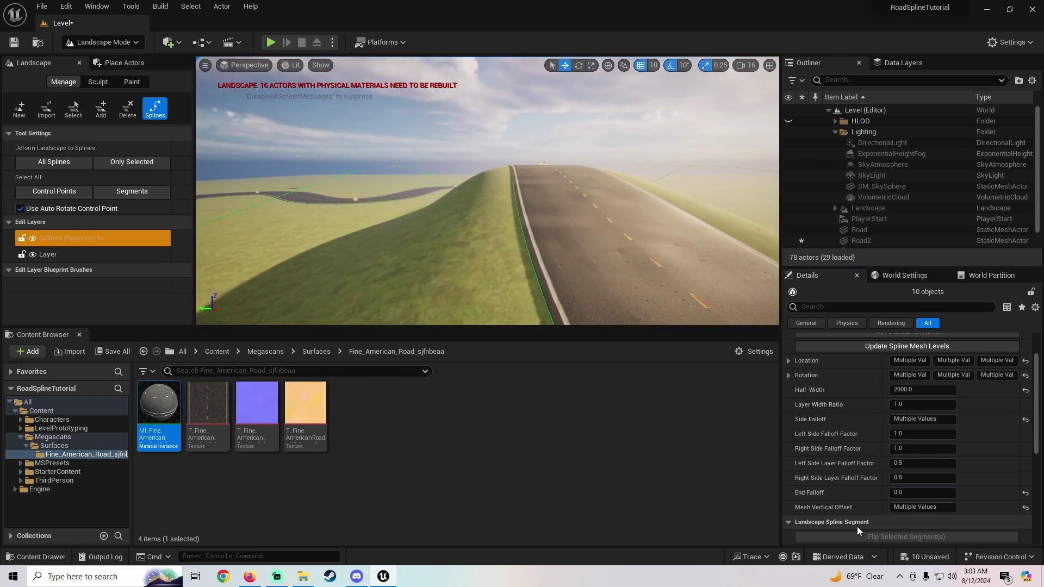
click(1026, 493)
right_drag(484, 228, 483, 229)
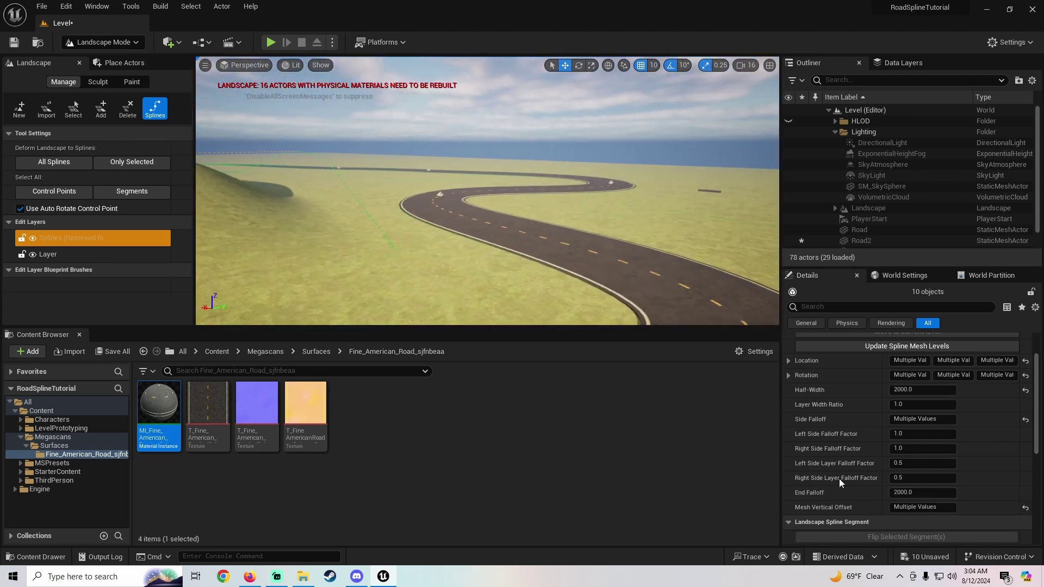
- Examine the widened road's curves in Selection Mode, including how far the mesh edges sit above the grass
scroll(872, 432, down, 3)
scroll(860, 477, up, 4)
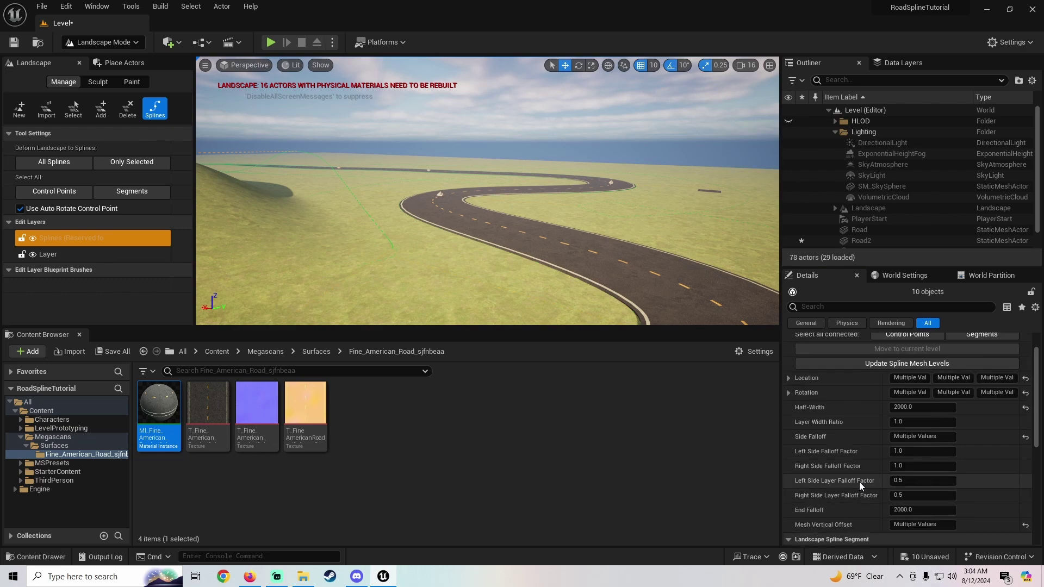
scroll(859, 481, up, 2)
right_drag(625, 244, 544, 244)
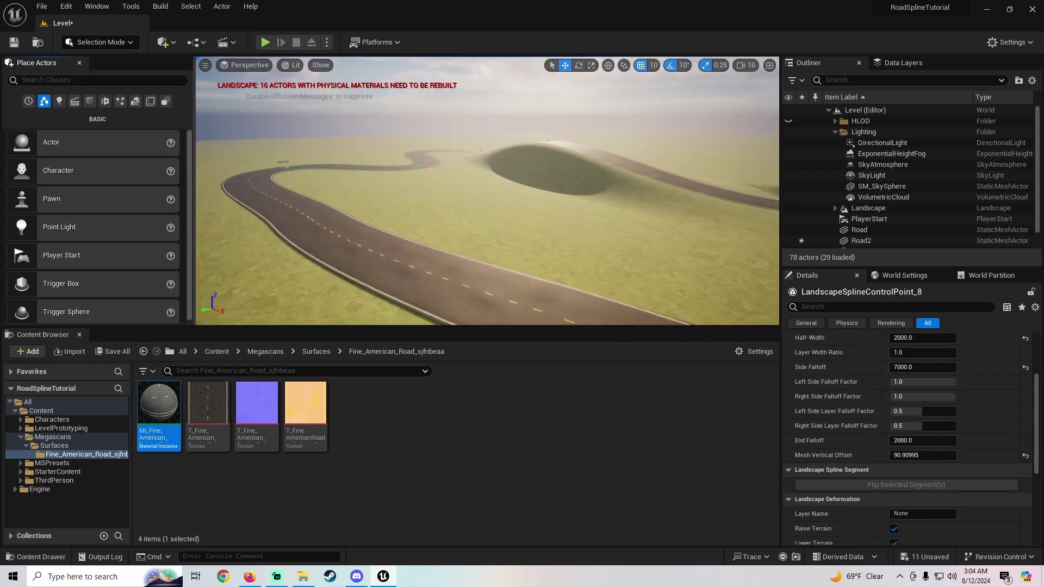
right_drag(487, 191, 454, 222)
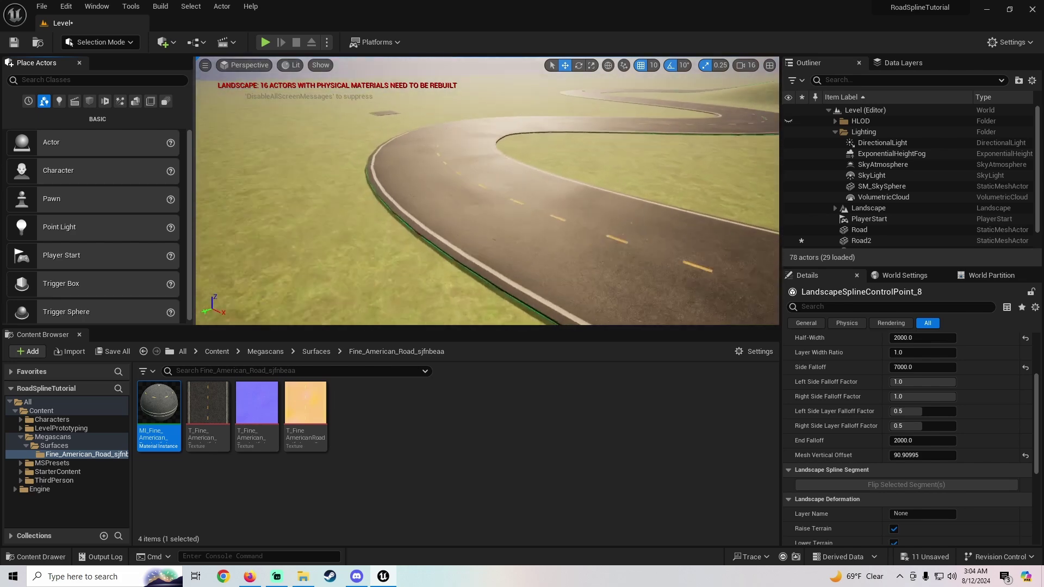
right_drag(285, 176, 318, 160)
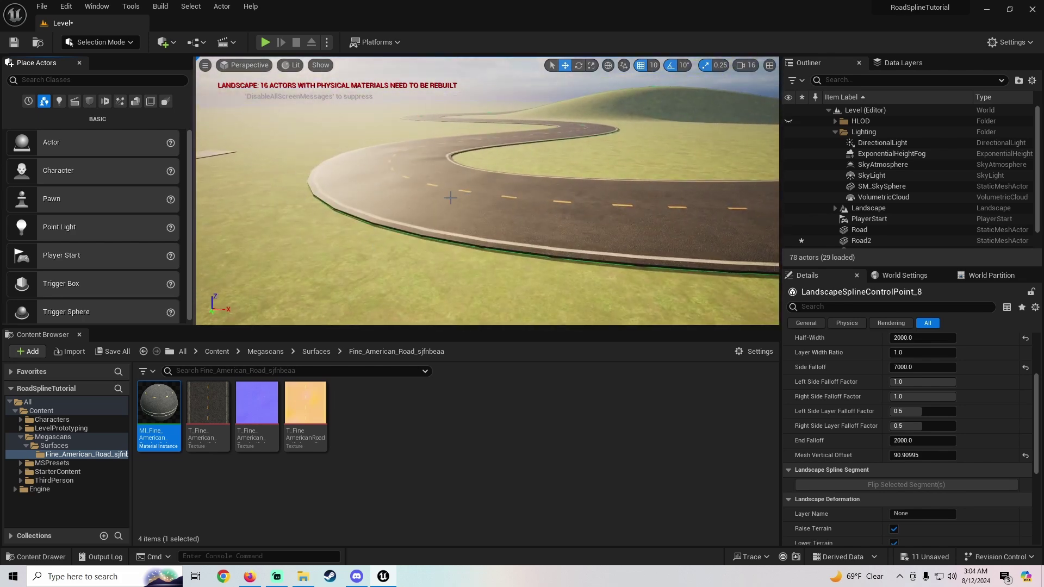
mouse_move(425, 202)
right_down()
mouse_move(549, 208)
mouse_move(454, 203)
mouse_move(487, 217)
mouse_move(592, 207)
mouse_move(424, 203)
right_up()
right_drag(454, 139, 453, 138)
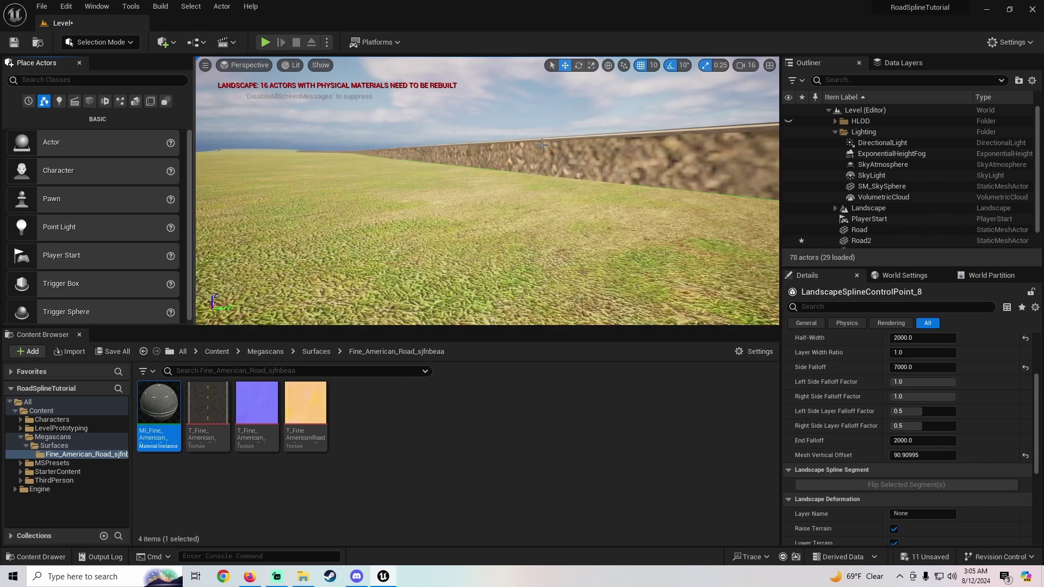
right_drag(548, 156, 548, 156)
- Return to Landscape Mode, select the control point on the raised road section, and lower its Mesh Vertical Offset to about -35
click(107, 43)
click(109, 70)
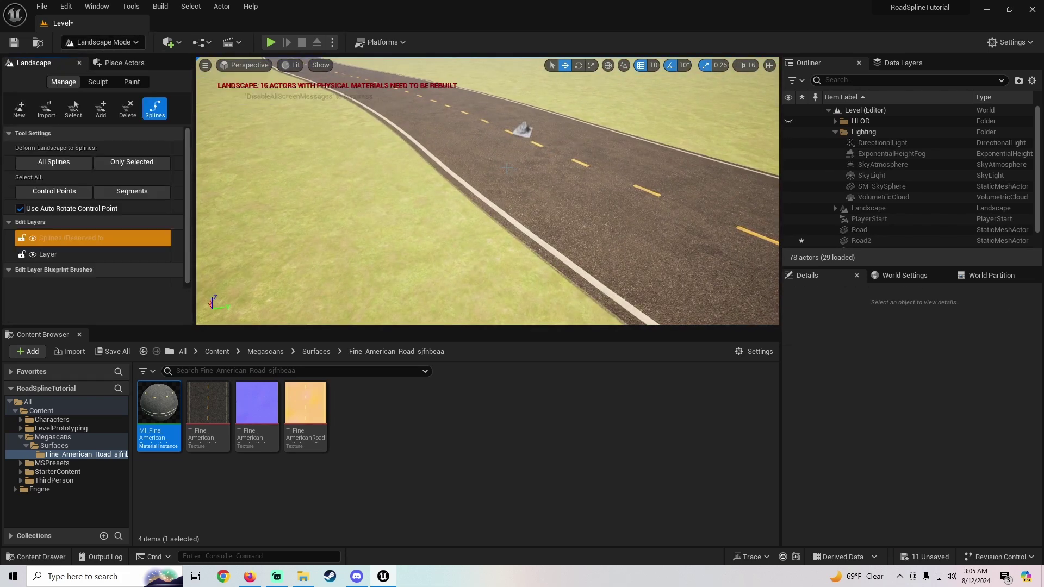
click(478, 165)
right_drag(517, 211, 517, 210)
right_click(869, 385)
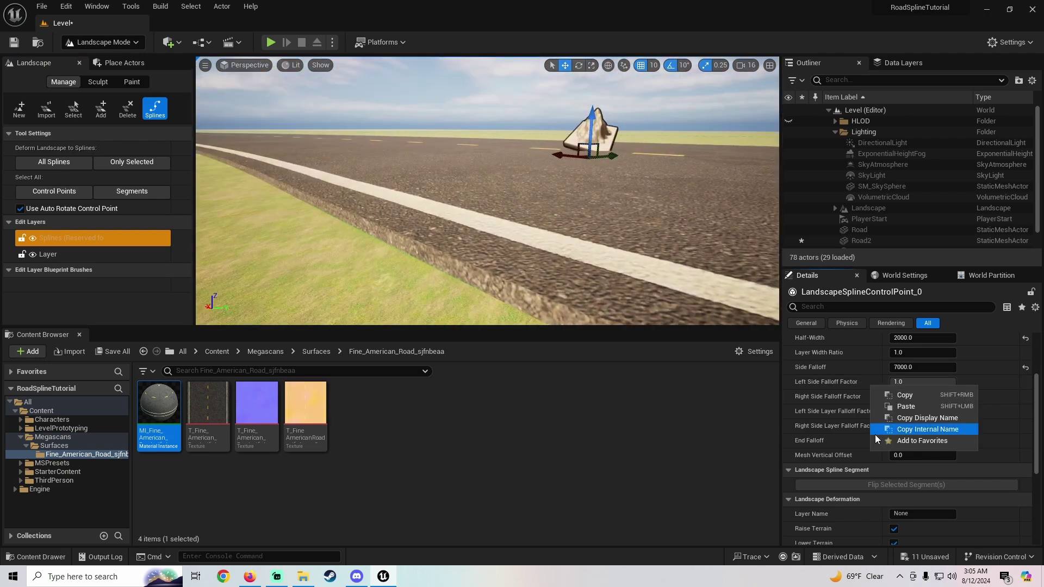
click(848, 462)
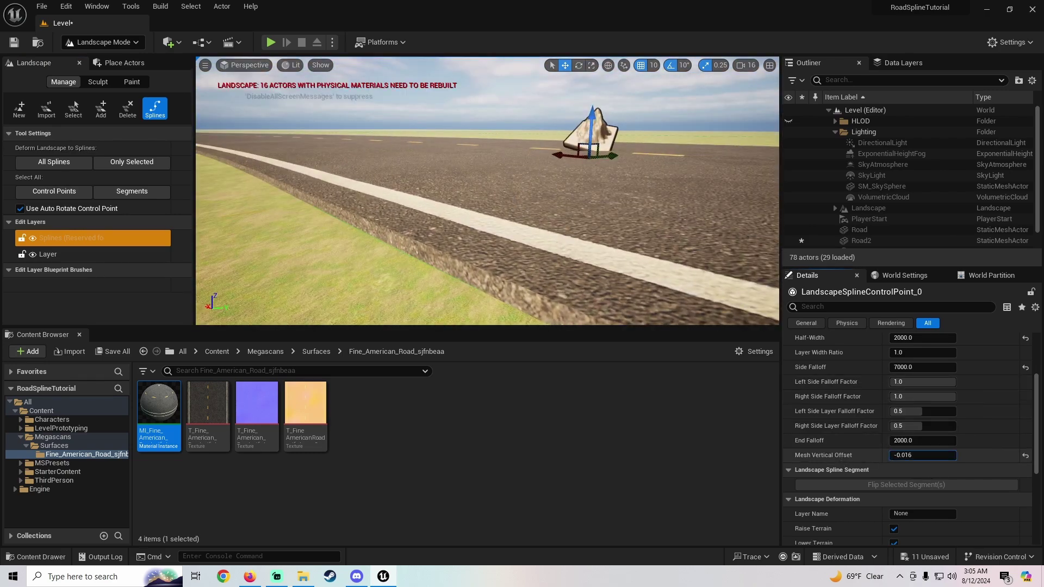
drag(922, 456, 892, 455)
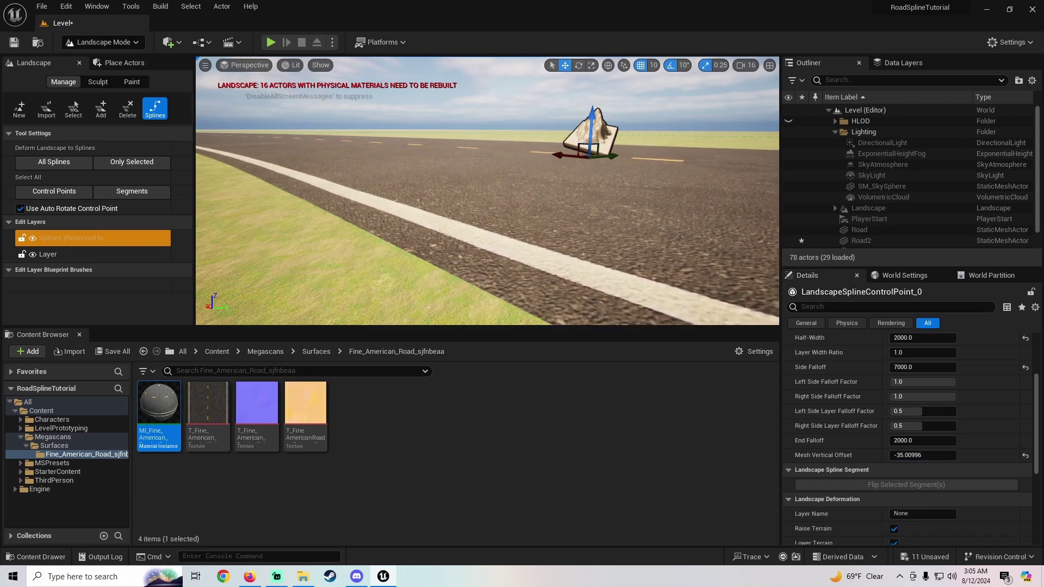
right_drag(487, 190, 598, 209)
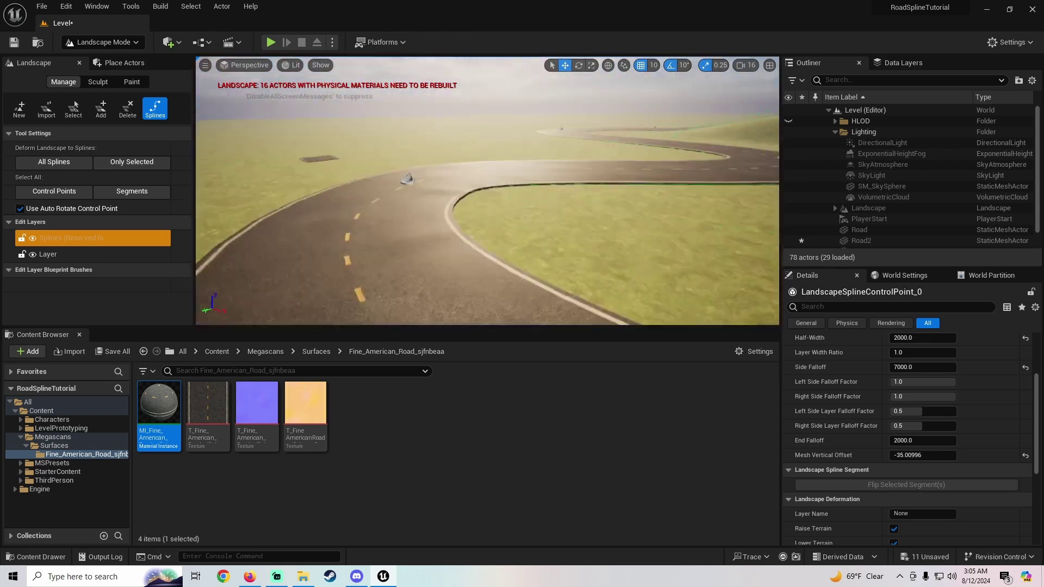
- Select the next control point along the road curve and lower its Mesh Vertical Offset to about -34.2
right_drag(338, 199, 245, 212)
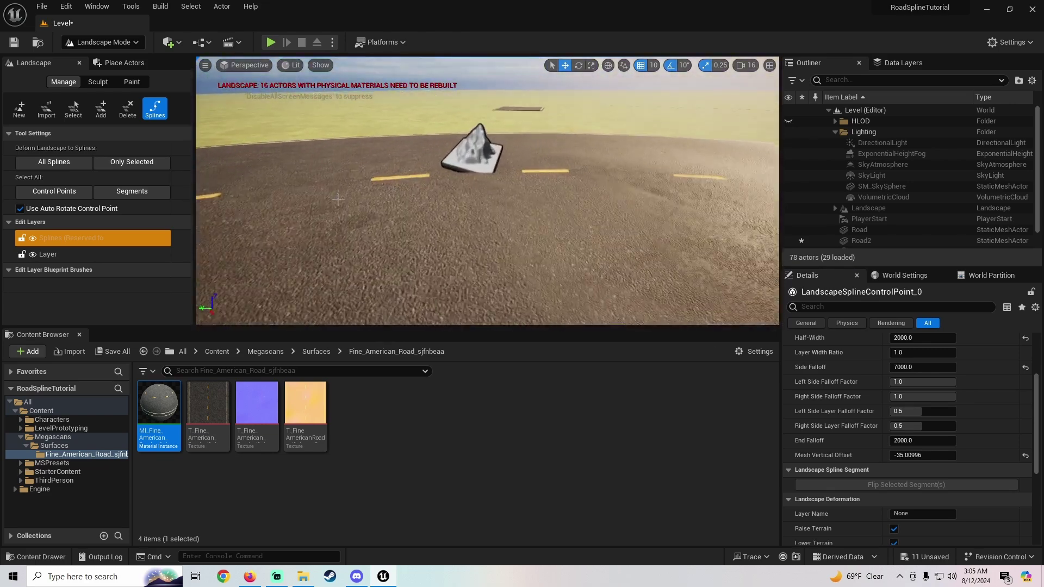
click(473, 158)
right_drag(473, 158, 474, 135)
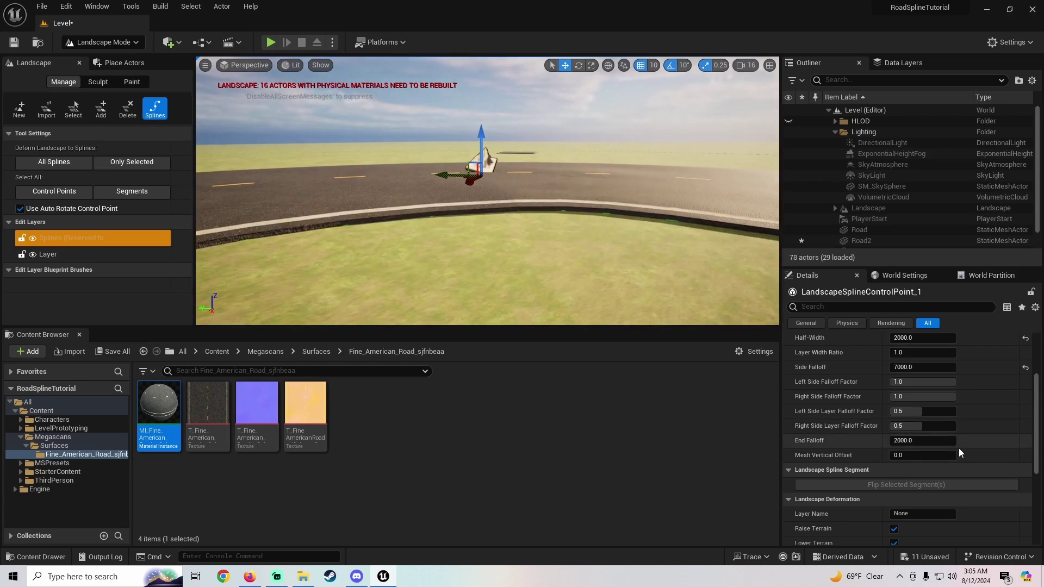
mouse_move(911, 456)
mouse_down()
mouse_move(928, 455)
mouse_move(915, 456)
mouse_up()
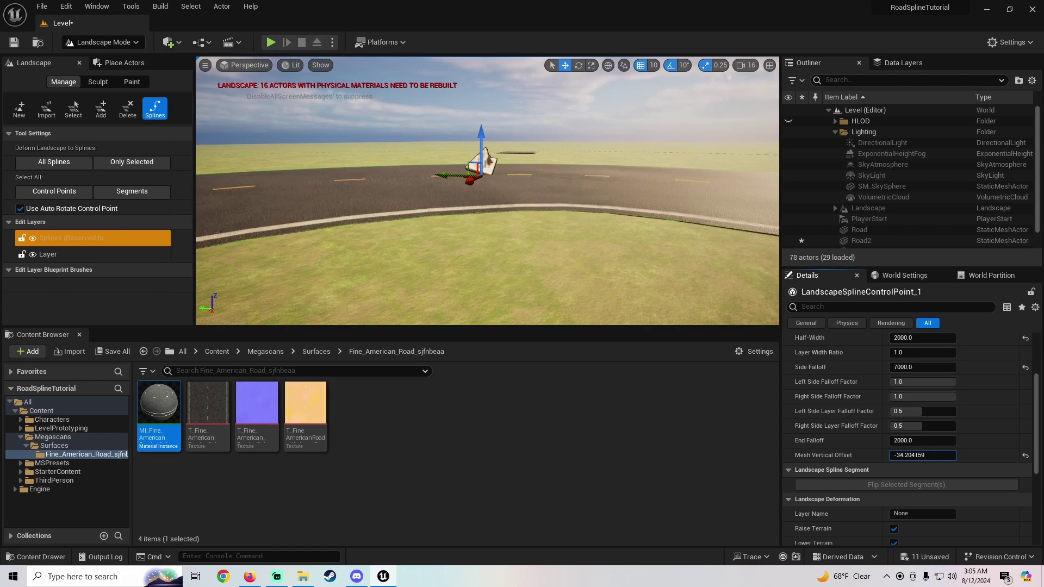
- Switch to Selection Mode and inspect the finished road along its curves in a fullscreen viewport
click(100, 42)
click(97, 59)
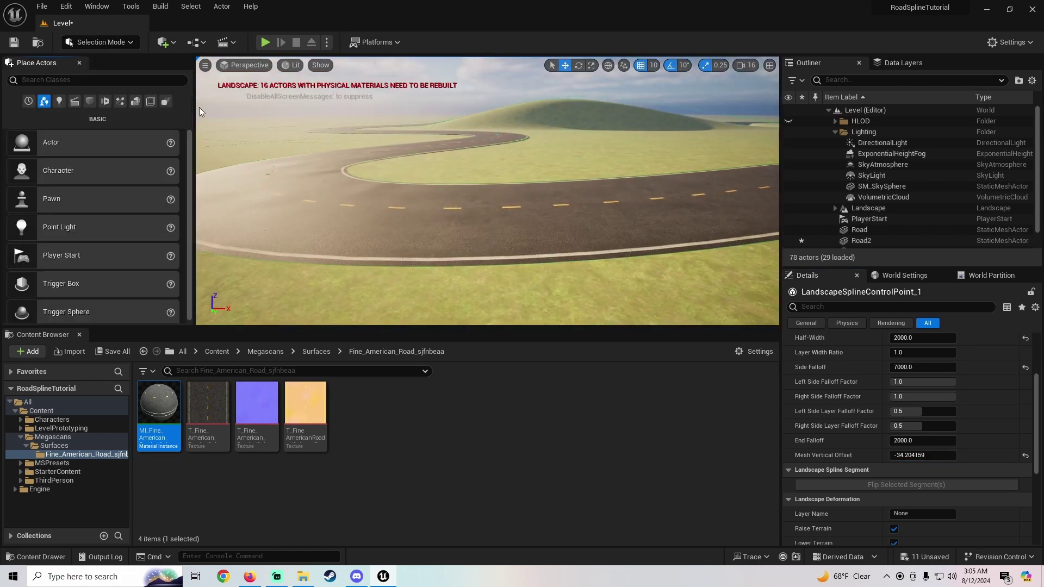
mouse_move(479, 212)
right_down()
mouse_move(424, 223)
mouse_move(479, 213)
right_up()
key(F11)
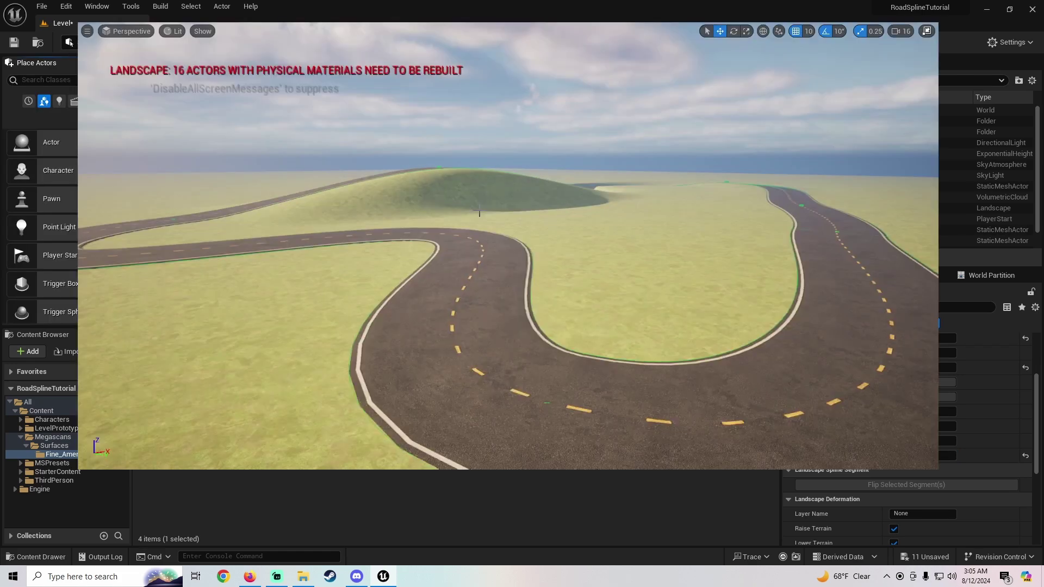
right_drag(542, 341, 589, 333)
key(w)
right_drag(519, 321, 508, 326)
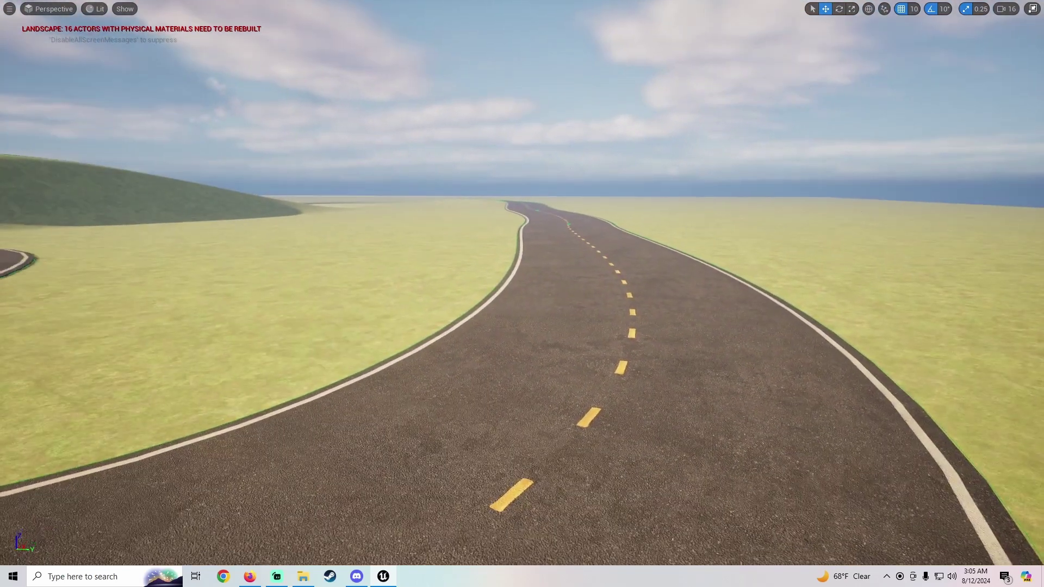